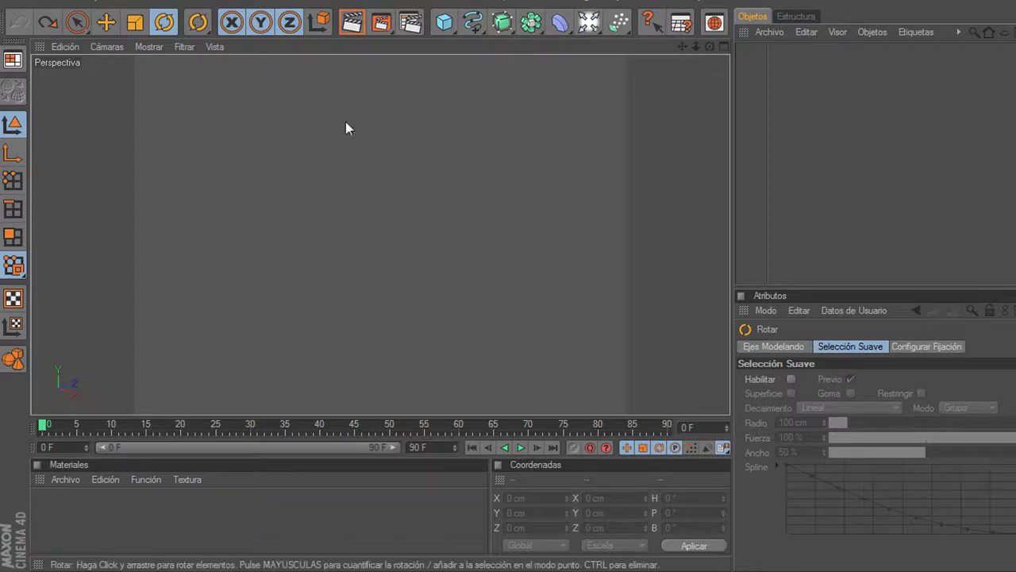
- In Render Settings' Salida page, set Ancho and Alto to 600 × 600 pixels
left_click(412, 23)
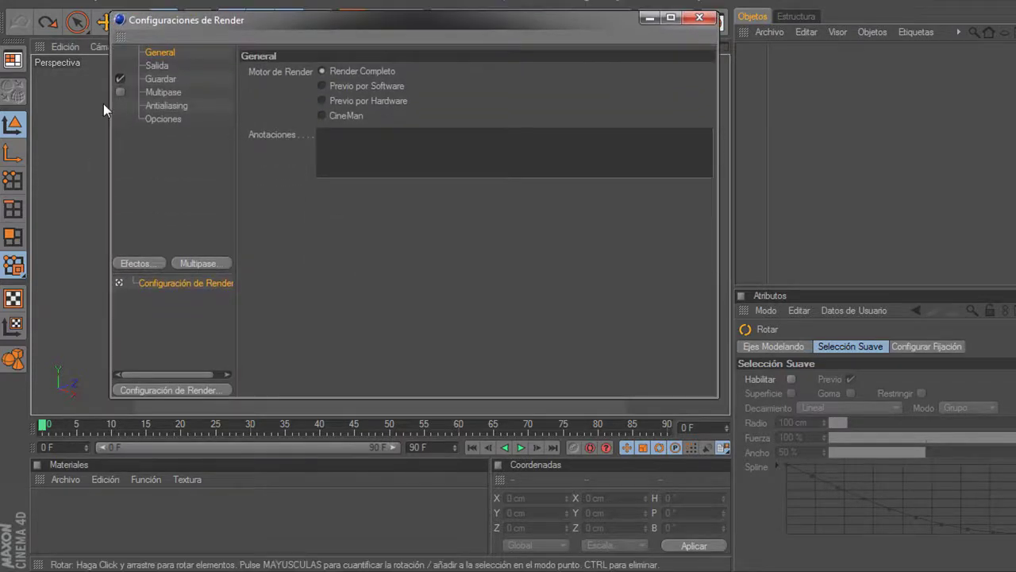
left_click(153, 68)
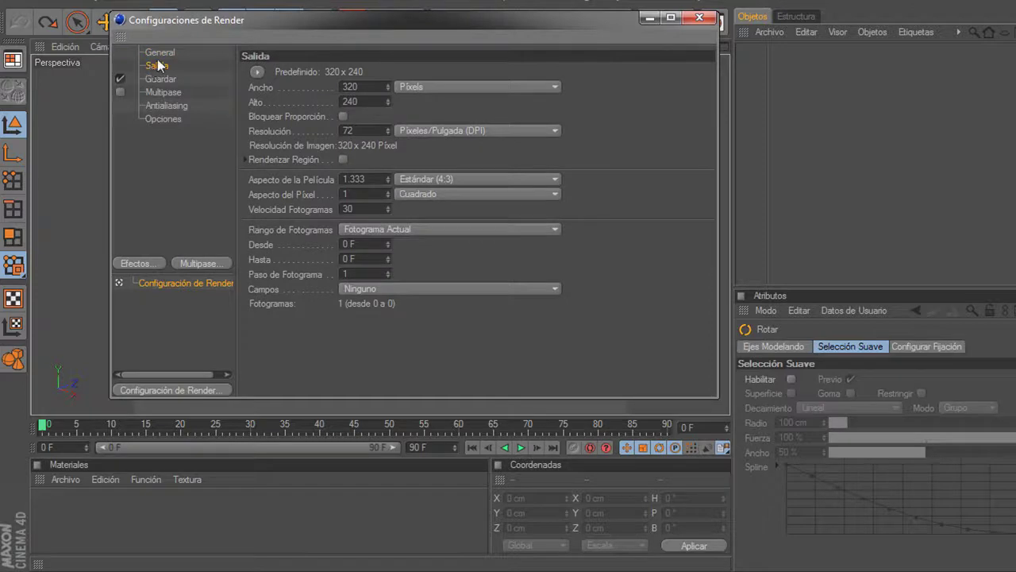
left_click(160, 54)
left_click(158, 66)
key("BackSpace")
type("00")
left_click(362, 101)
left_click_drag(361, 100, 378, 101)
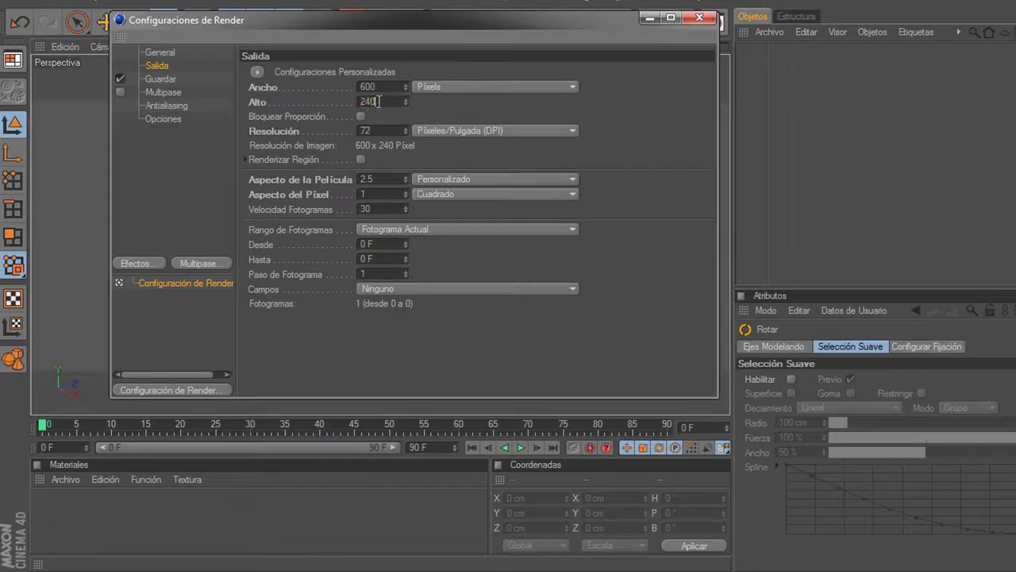
type("4")
type("600")
key("BackSpace")
key("BackSpace")
type("00")
- Set the render save format to Película QuickTime
left_click(153, 78)
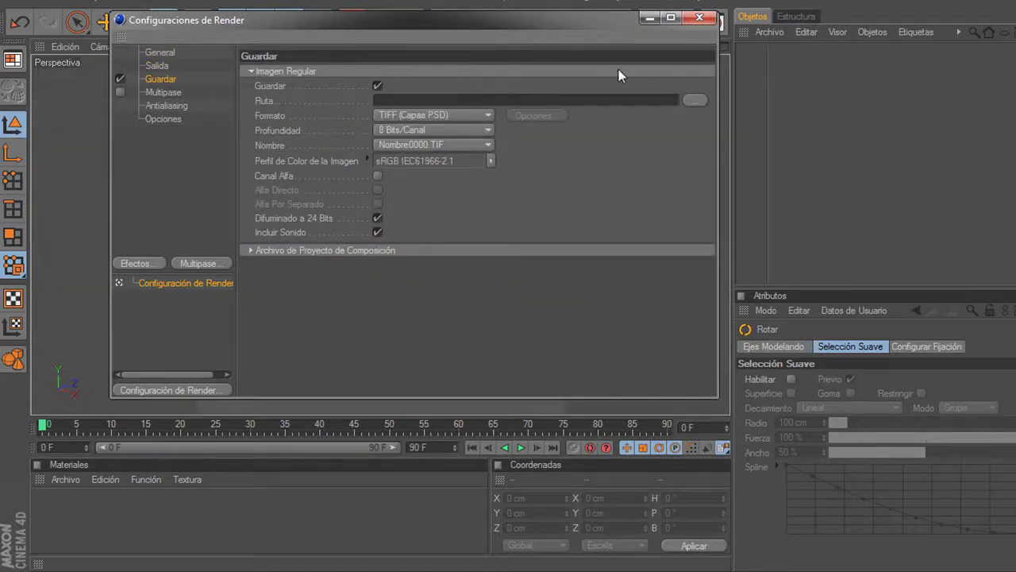
left_click(489, 117)
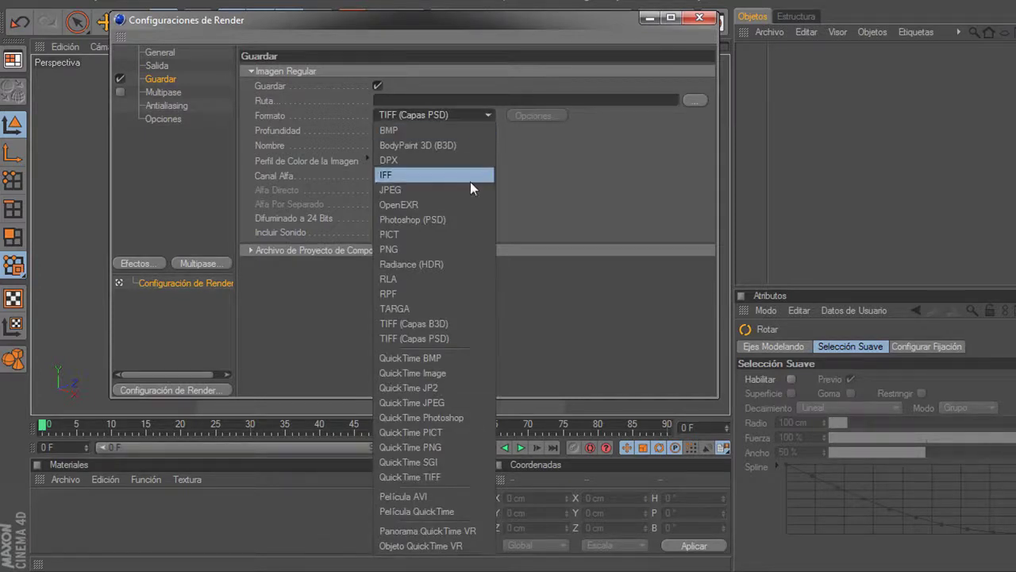
left_click(425, 512)
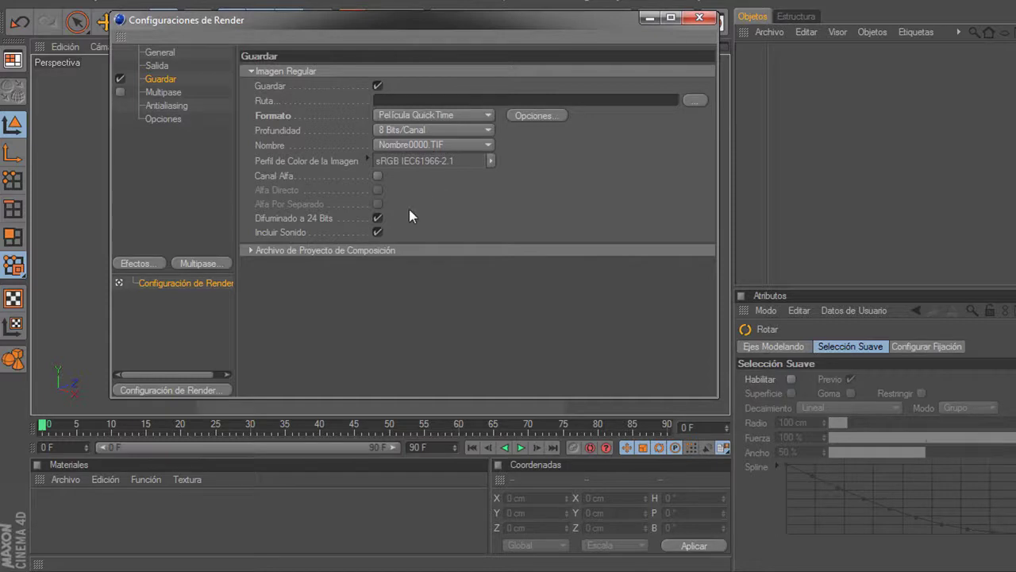
- Save the render output as 'prueba' on the Desktop and close Render Settings
left_click(691, 96)
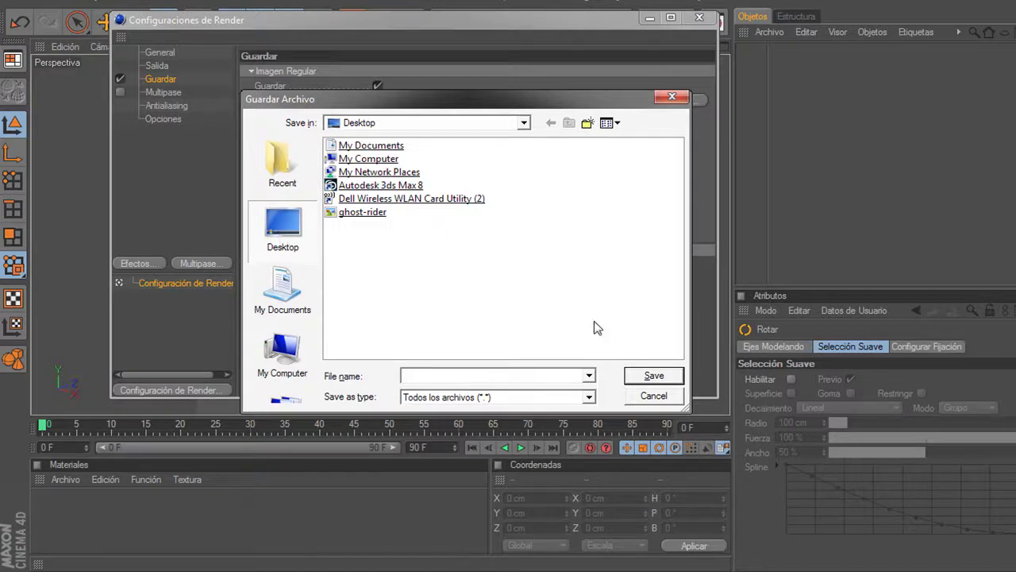
left_click(654, 376)
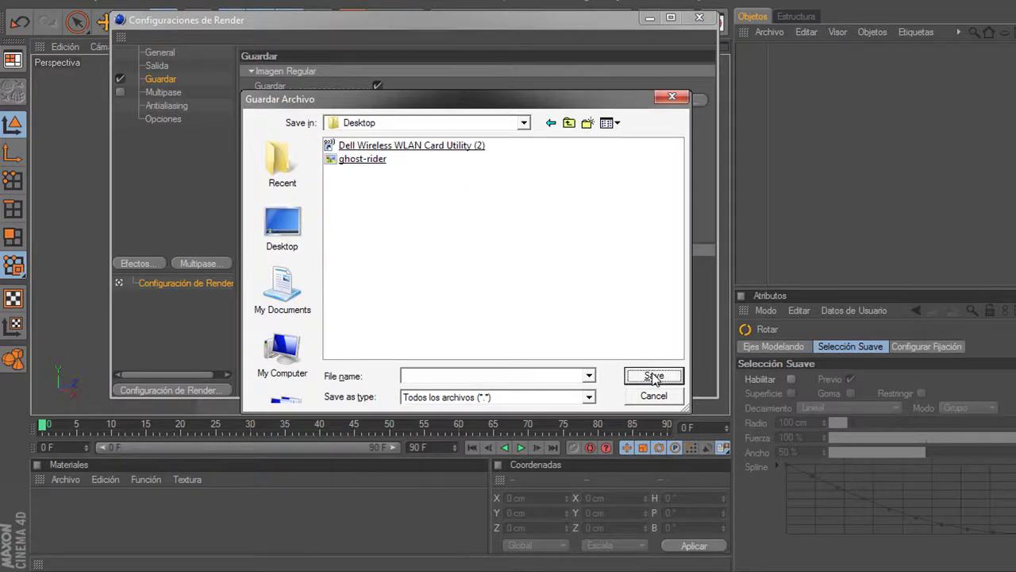
left_click(654, 376)
left_click(480, 374)
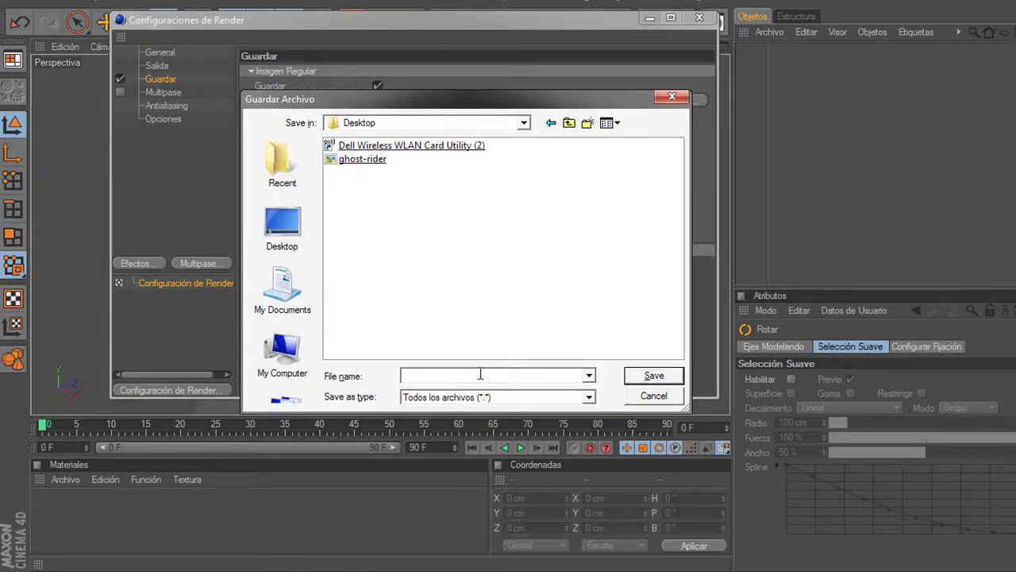
type("prueba")
left_click(648, 375)
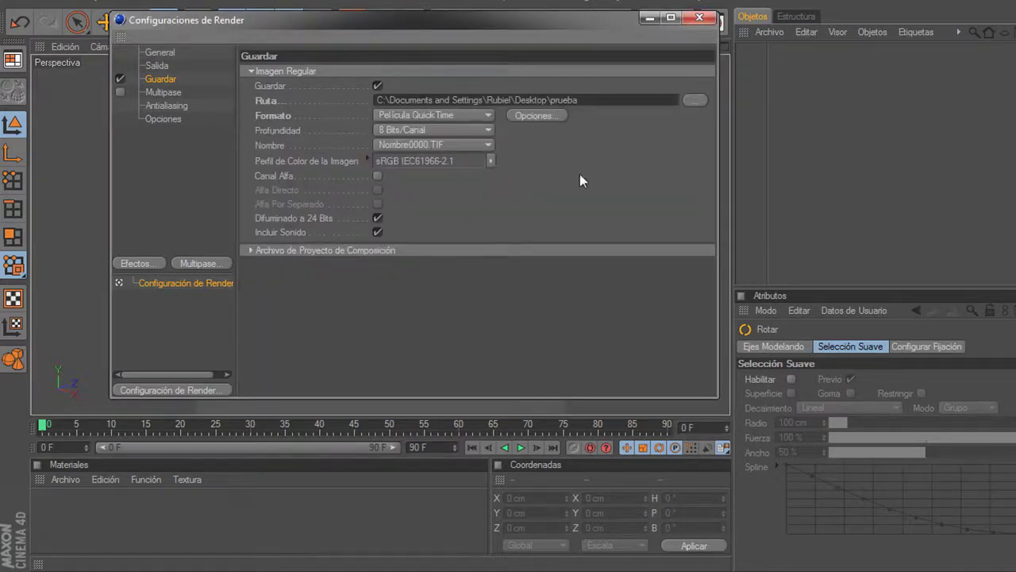
left_click(699, 17)
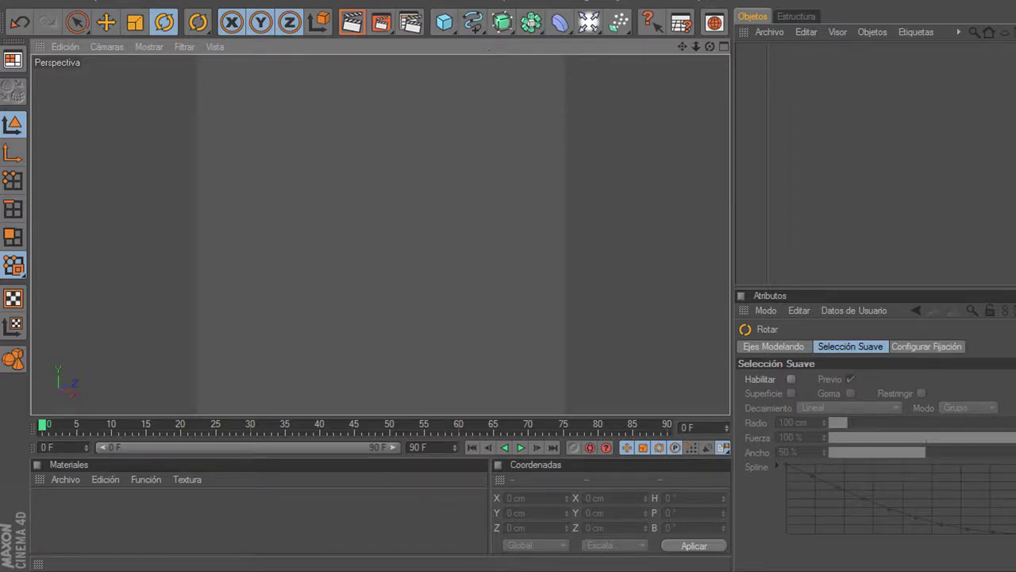
- Add a MoGraph 3D Texto object and rotate it on two axes
left_click(500, 2)
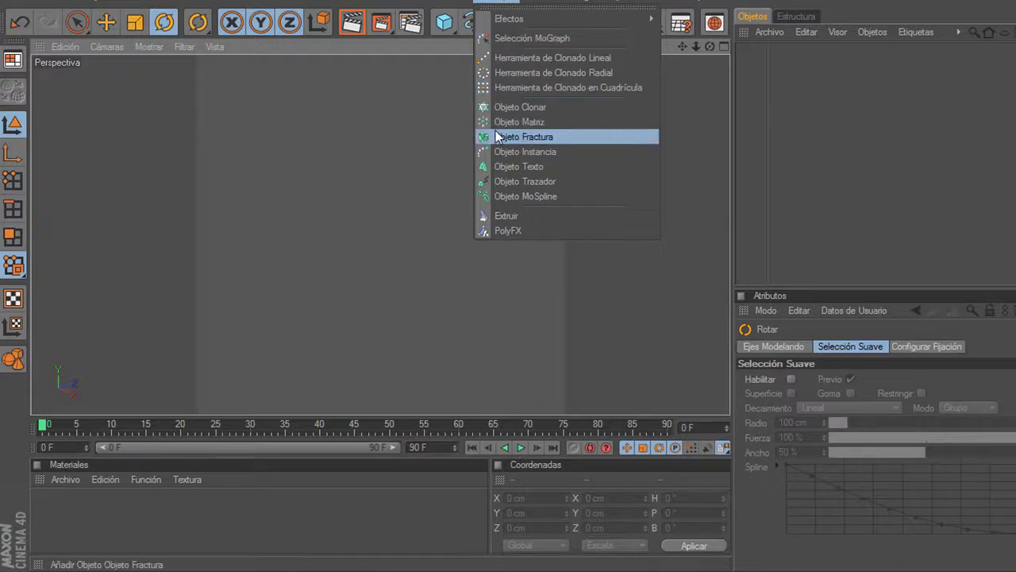
left_click(501, 166)
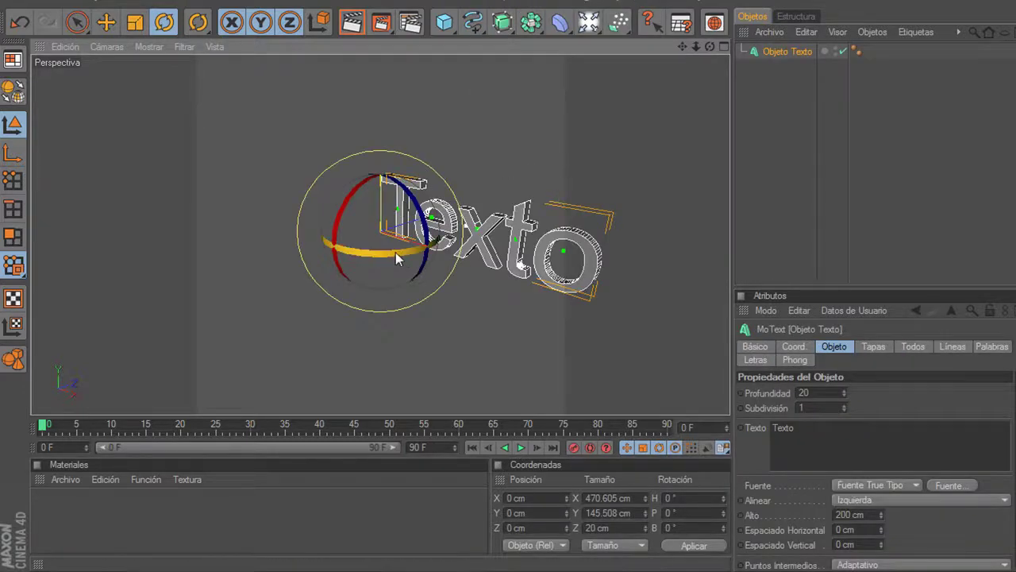
mouse_move(396, 251)
left_mouse_down()
mouse_move(427, 248)
mouse_move(415, 252)
left_mouse_up()
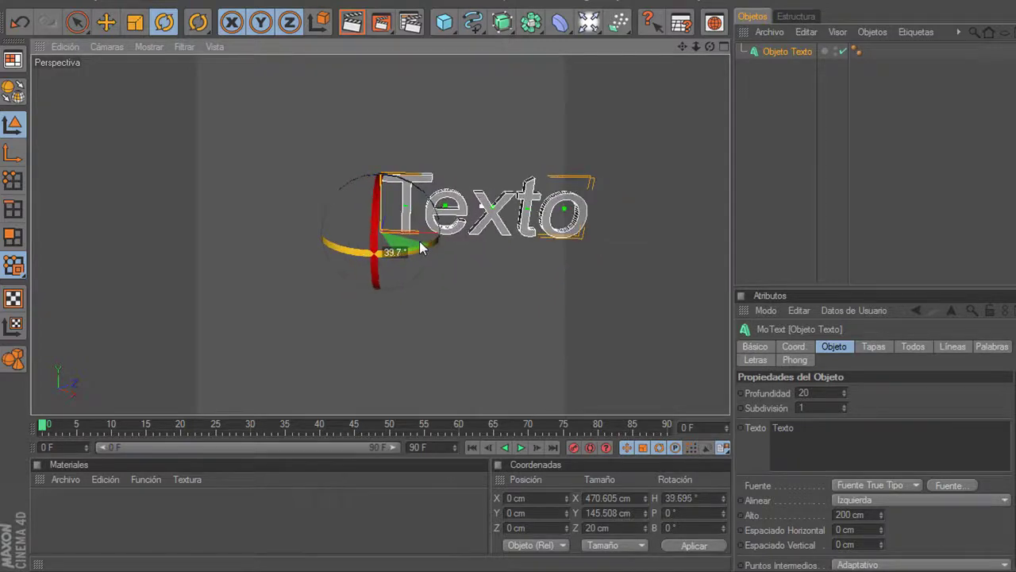
left_click_drag(377, 222, 378, 191)
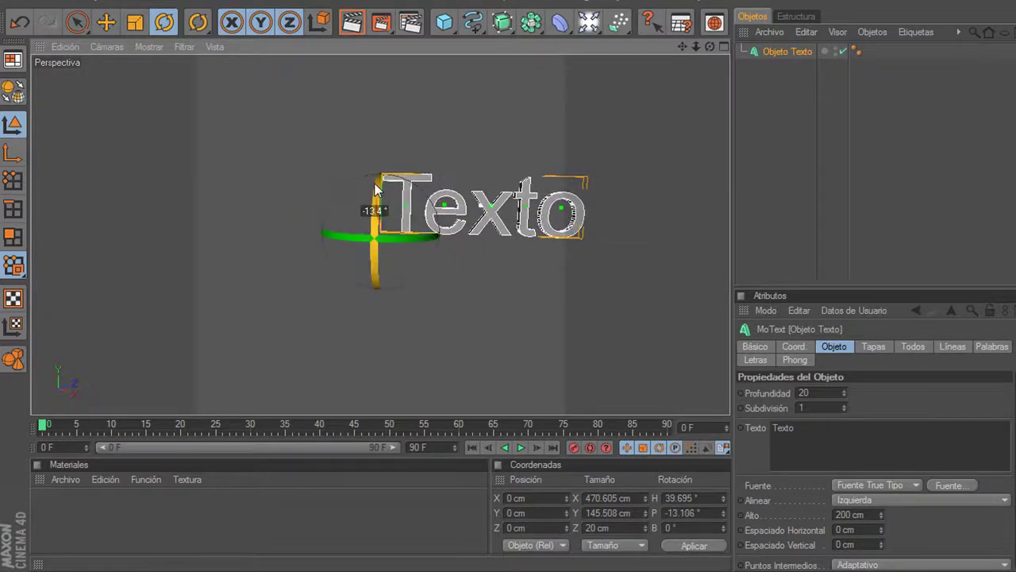
- Move the text to the lower left, tilt it further, and enlarge it to about 709 × 219 cm
left_click(106, 22)
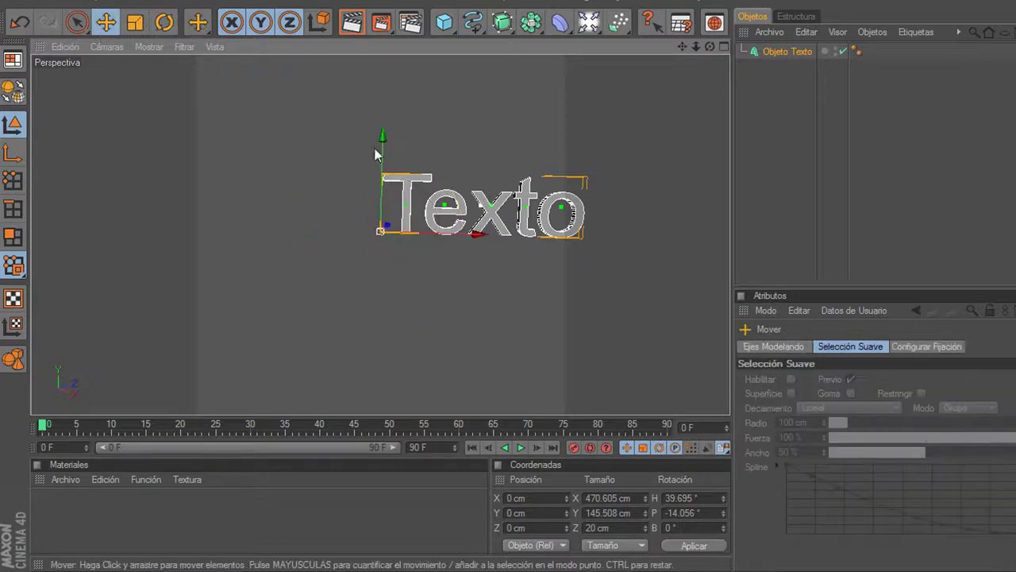
left_click_drag(476, 206, 393, 375)
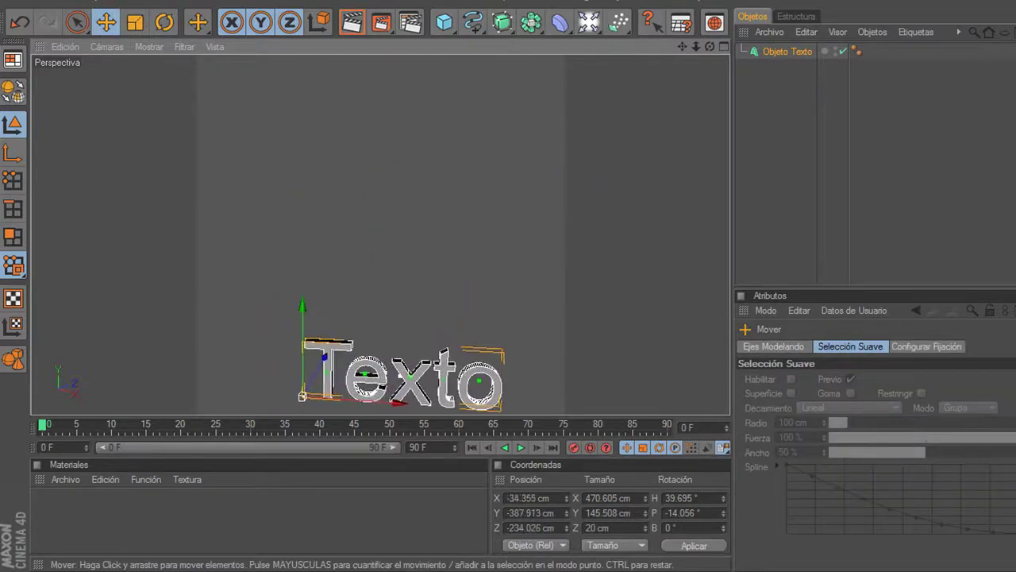
left_click(164, 22)
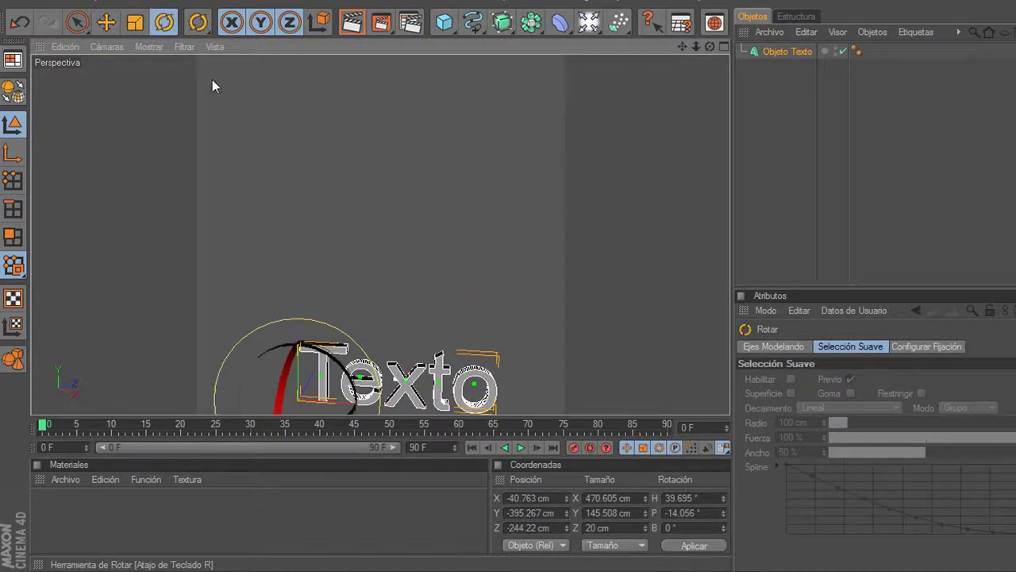
left_click_drag(283, 387, 285, 378)
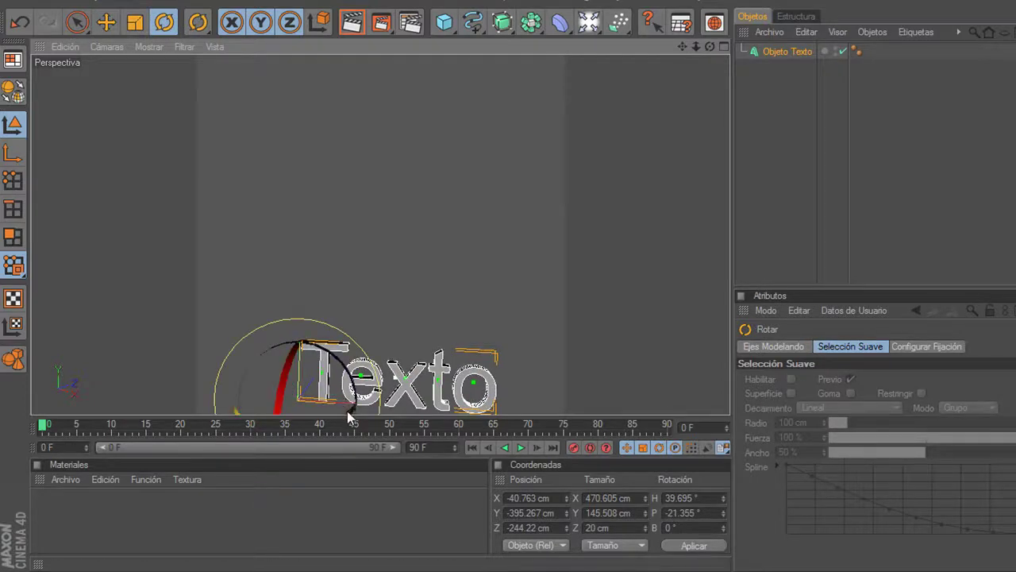
left_click_drag(347, 411, 339, 412)
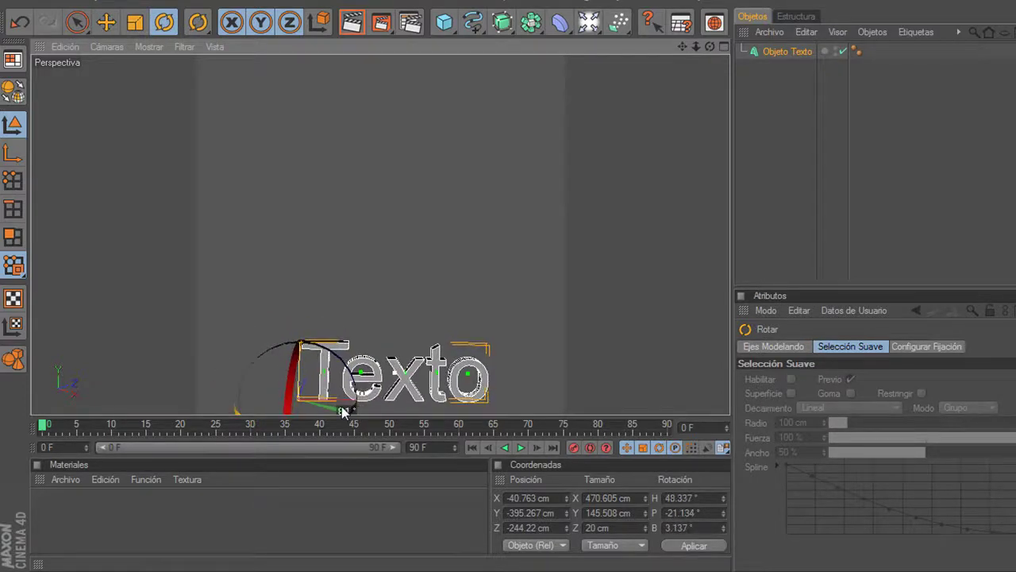
left_click(135, 22)
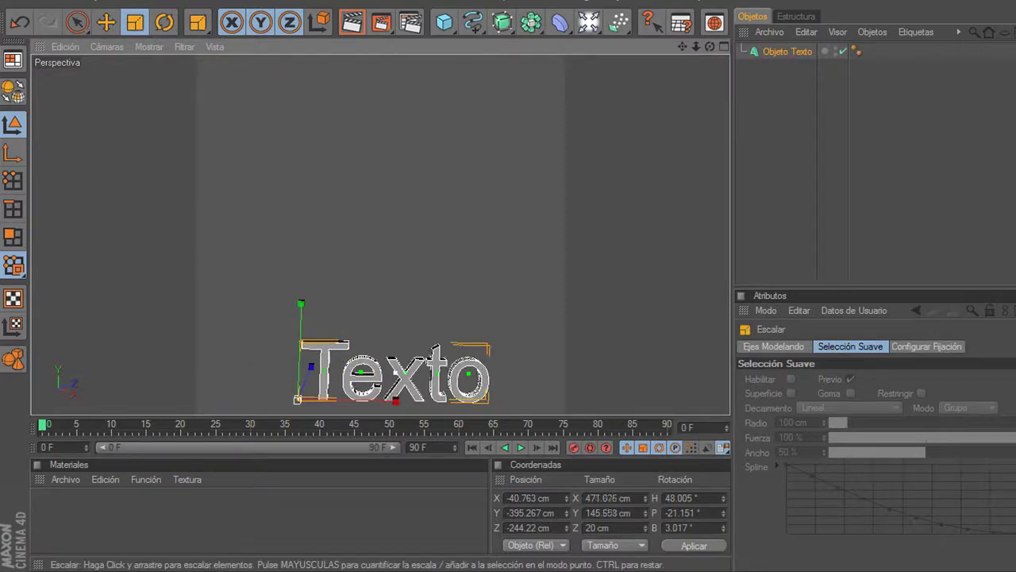
left_click_drag(486, 354, 576, 353)
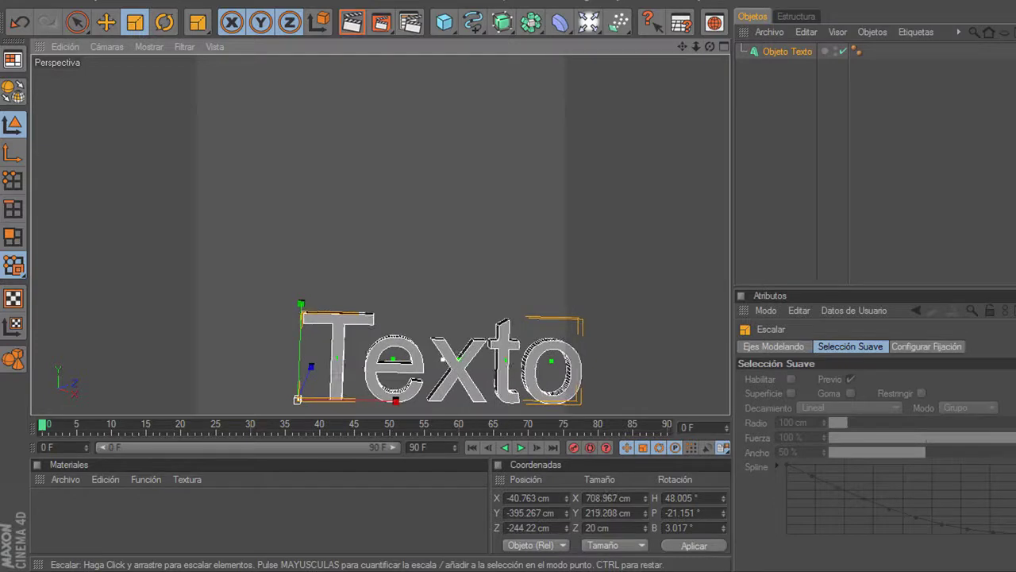
left_click(106, 22)
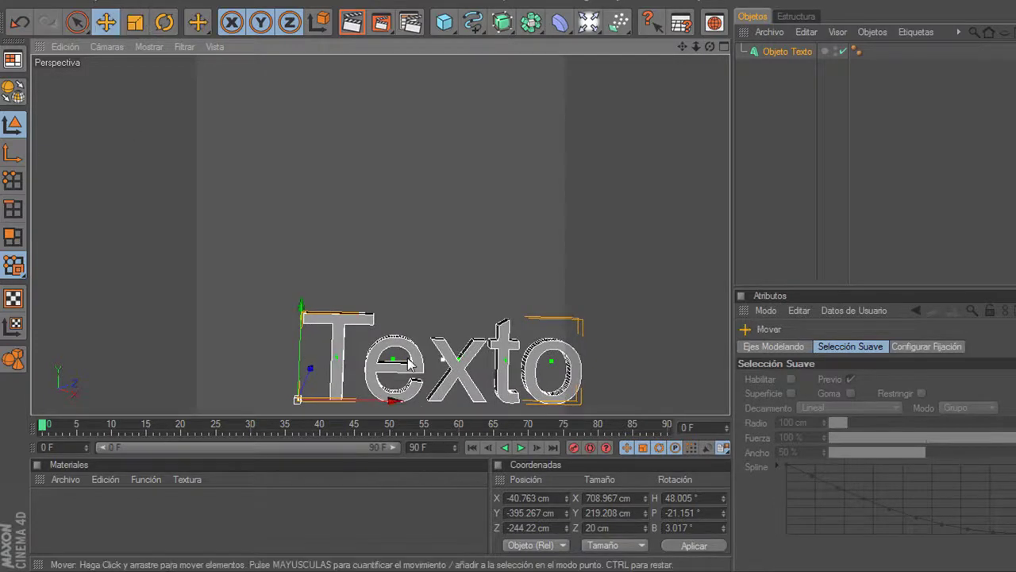
mouse_move(509, 408)
left_mouse_down()
mouse_move(446, 413)
mouse_move(468, 390)
left_mouse_up()
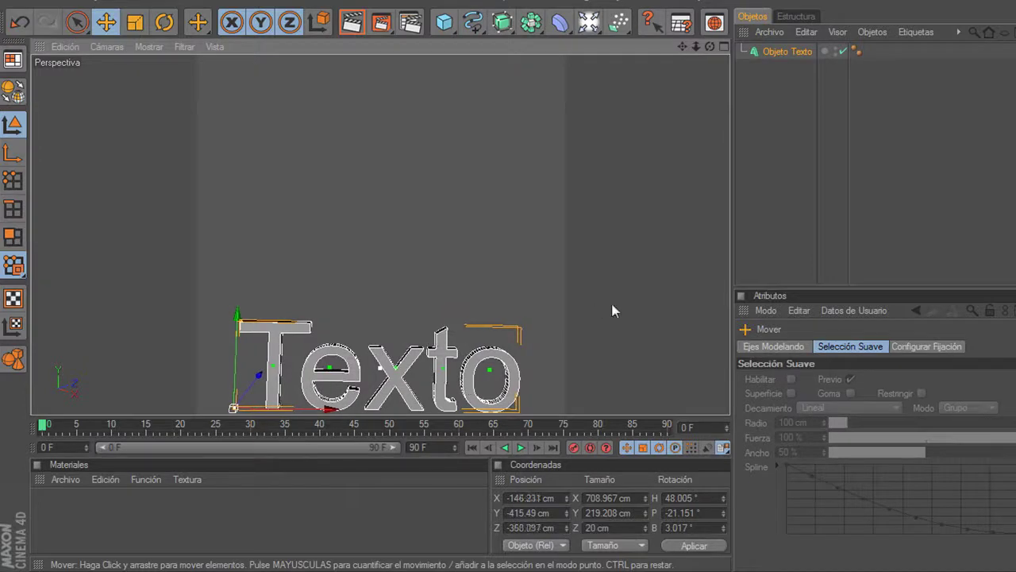
- Change the text object's content from 'Texto' to 'AVATAR'
left_click(789, 52)
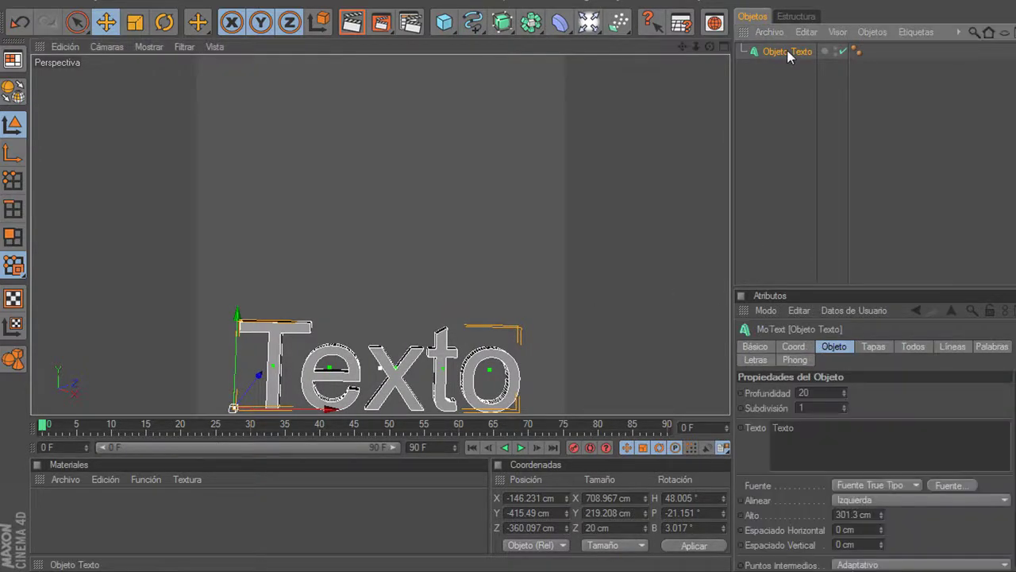
left_click(809, 429)
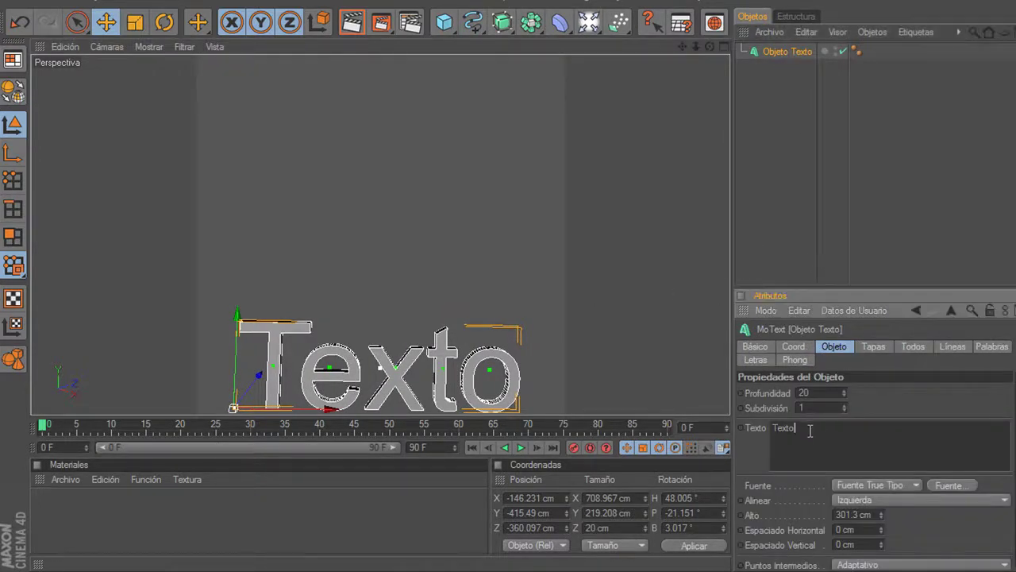
key("BackSpace")
key("BackSpace")
key("BackSpace")
key("BackSpace")
key("BackSpace")
type("ATA")
type("R")
left_click(865, 403)
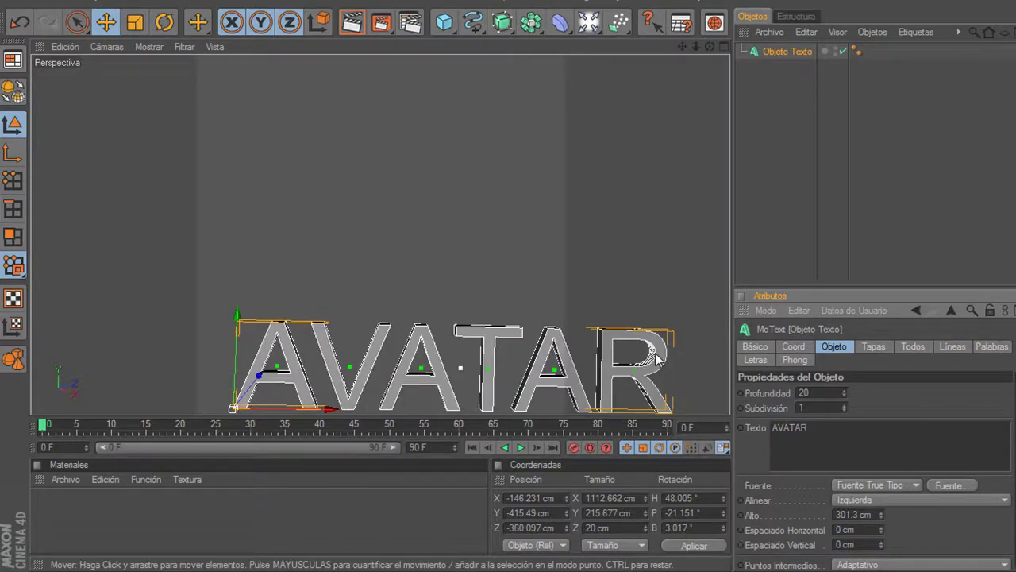
- Shrink the AVATAR text and nudge it slightly left
left_click(135, 24)
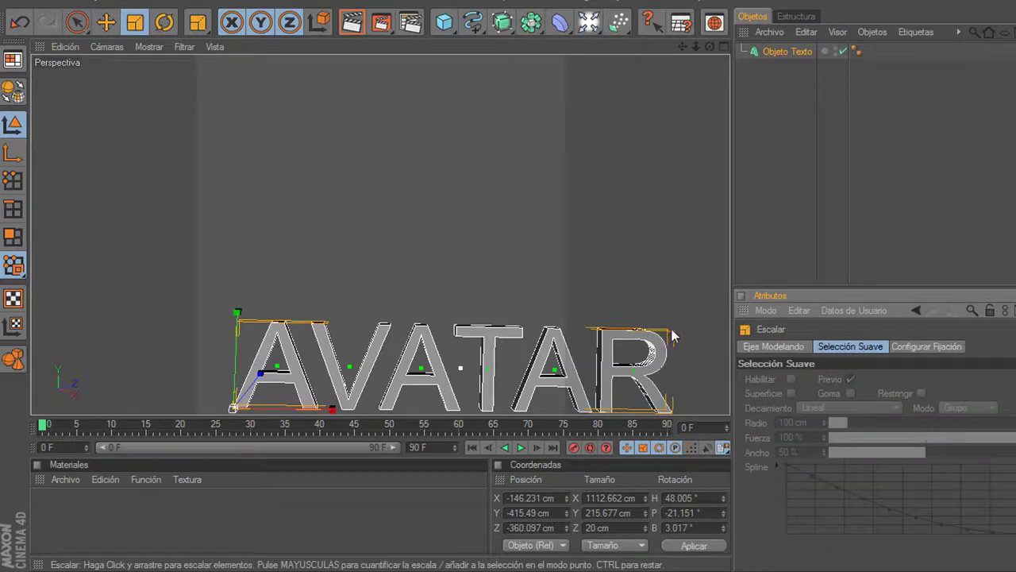
mouse_move(671, 336)
left_mouse_down()
mouse_move(572, 337)
mouse_move(533, 369)
mouse_move(487, 374)
left_mouse_up()
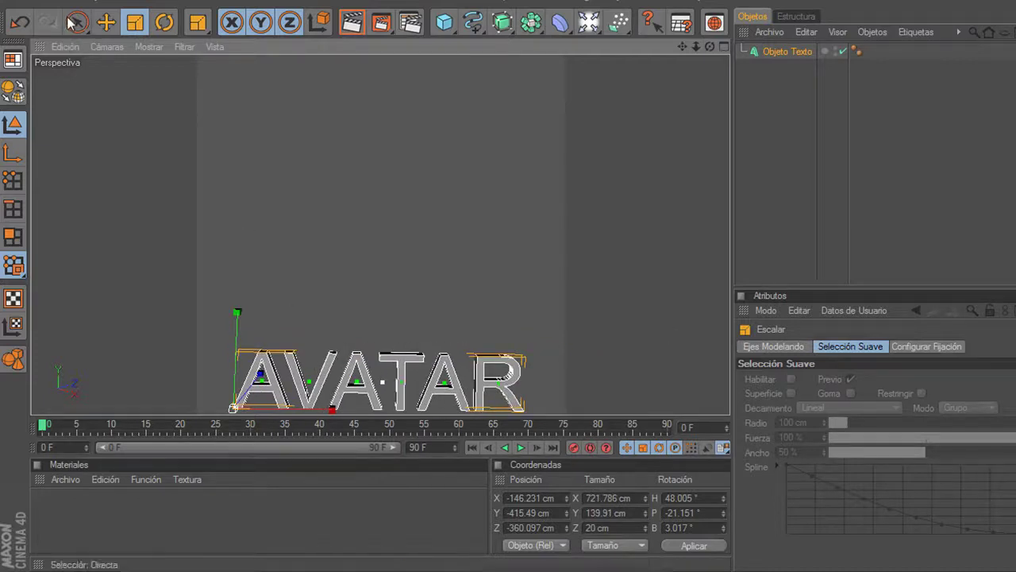
left_click(105, 22)
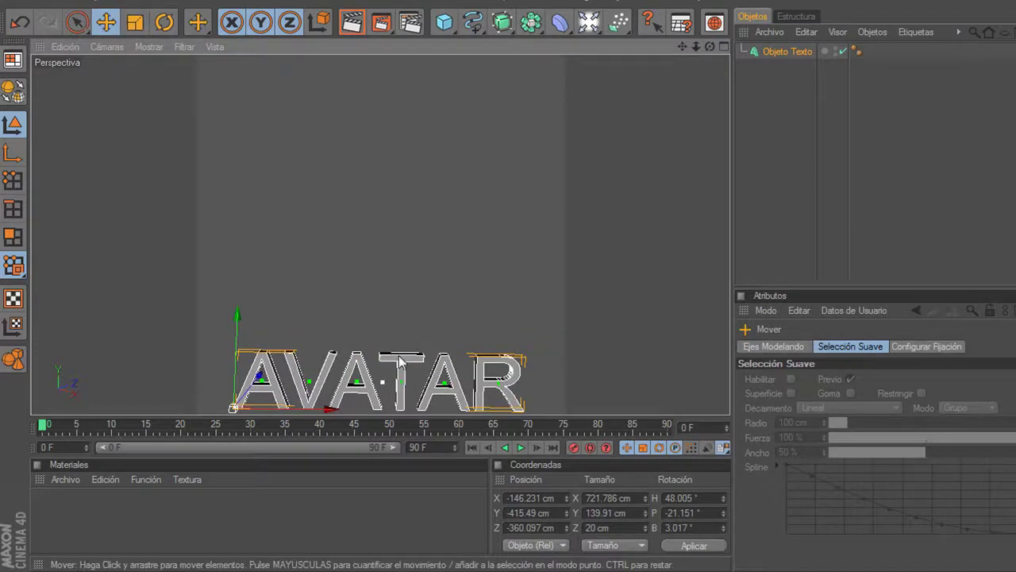
left_click_drag(400, 359, 393, 361)
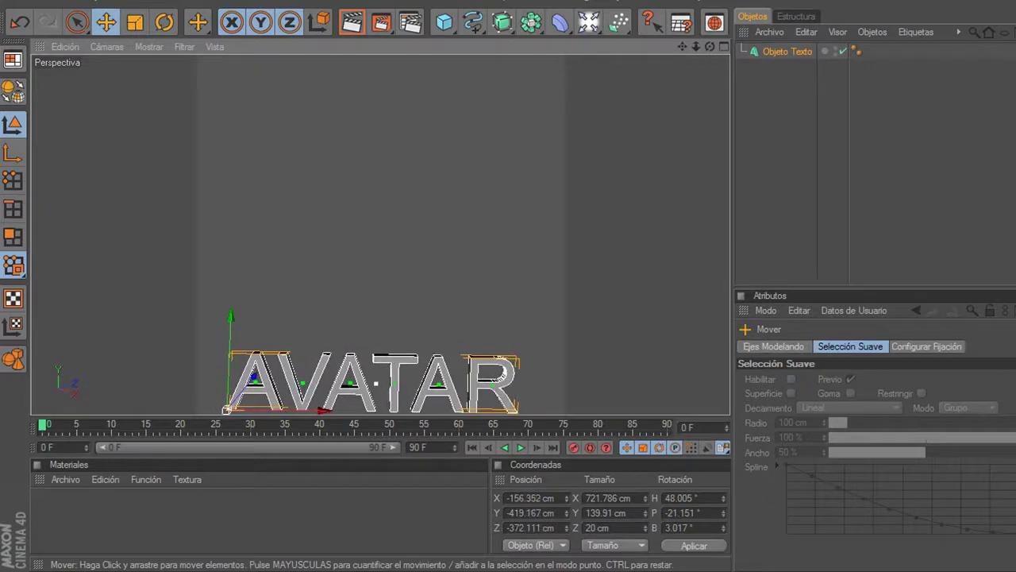
- Tilt the AVATAR text forward, enlarge it to about 860 cm wide, and shift it up-left
left_click(164, 23)
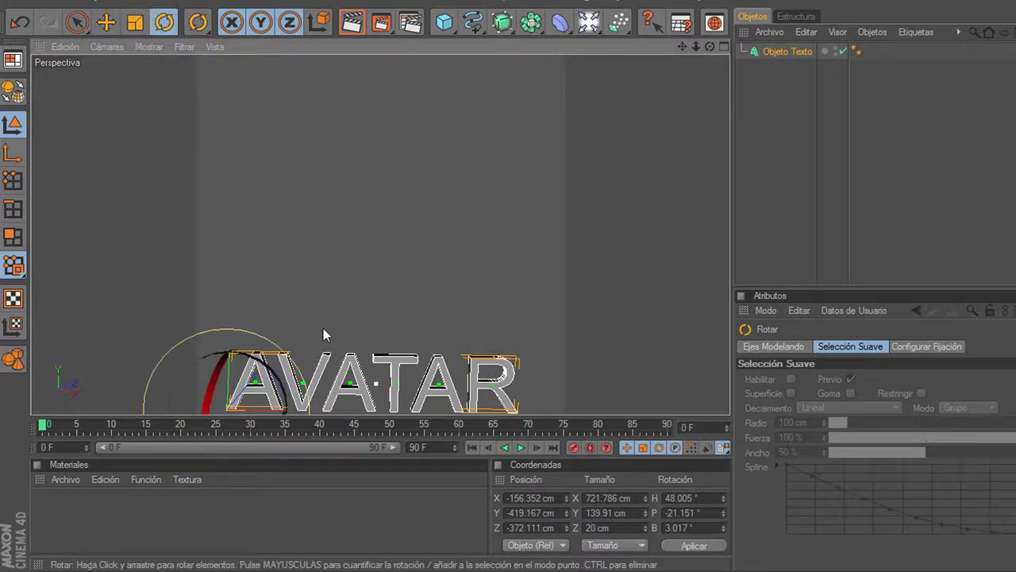
left_click_drag(213, 365, 269, 179)
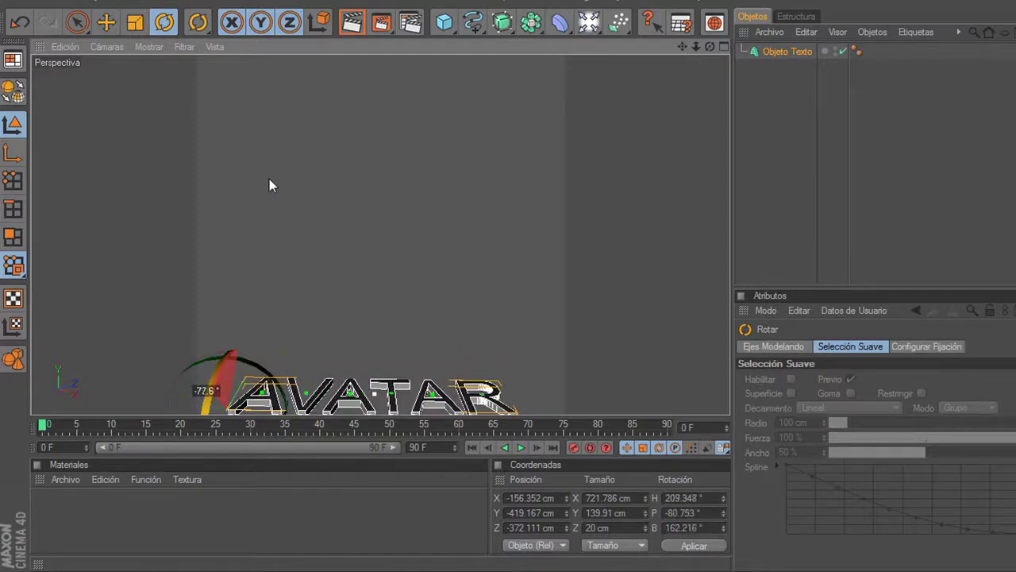
left_click_drag(270, 179, 269, 179)
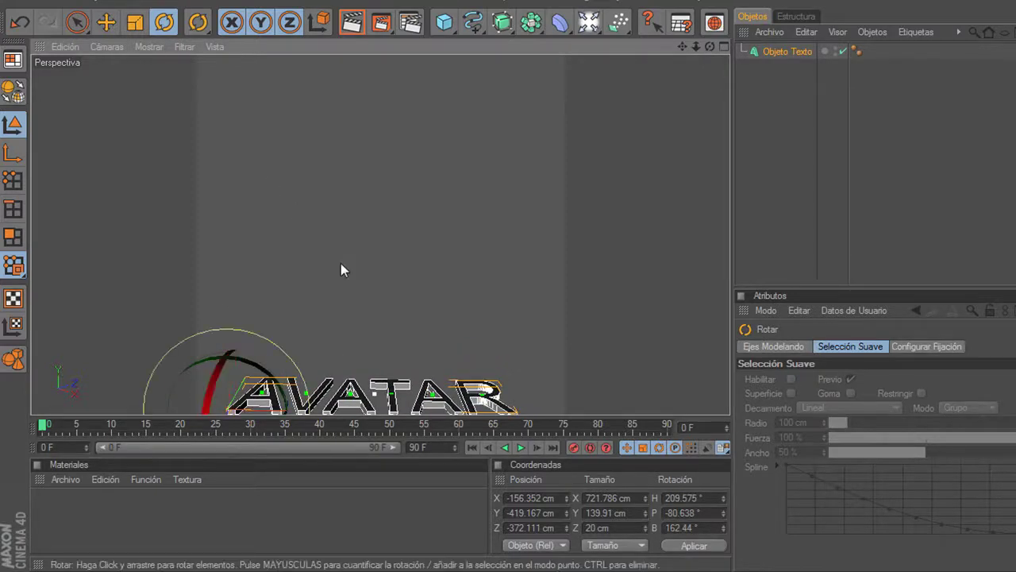
left_click(135, 24)
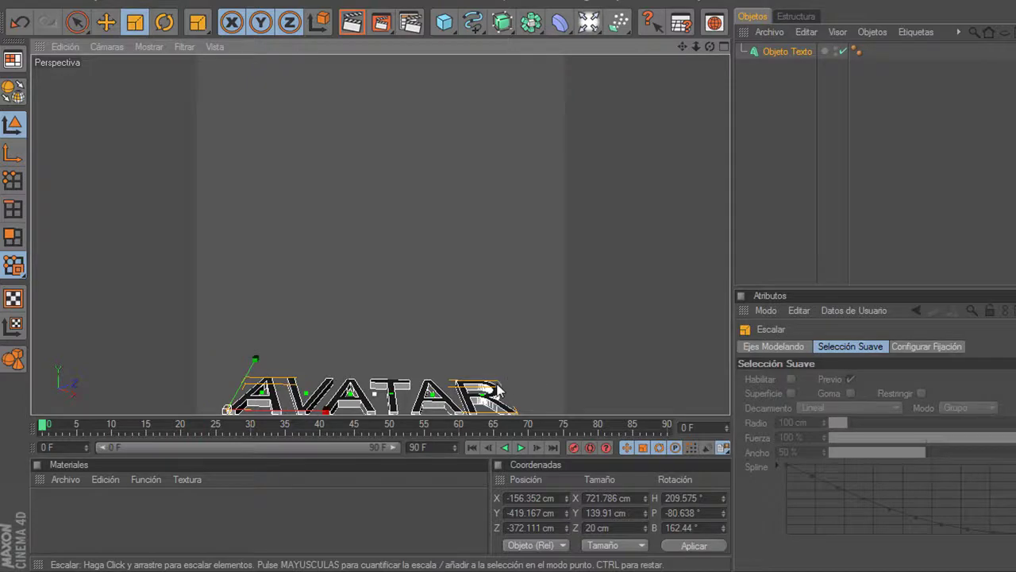
left_click_drag(501, 391, 587, 390)
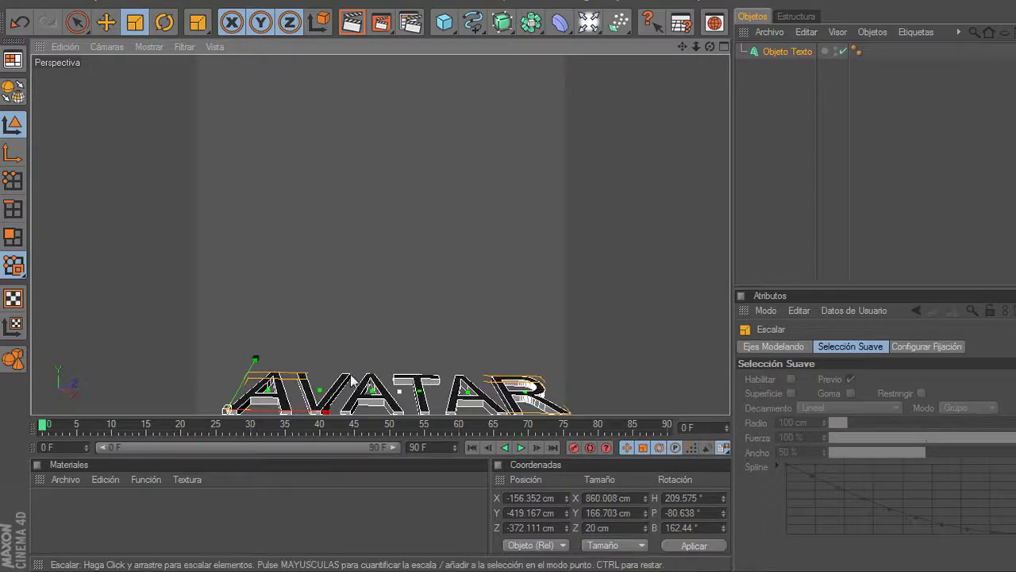
left_click(105, 23)
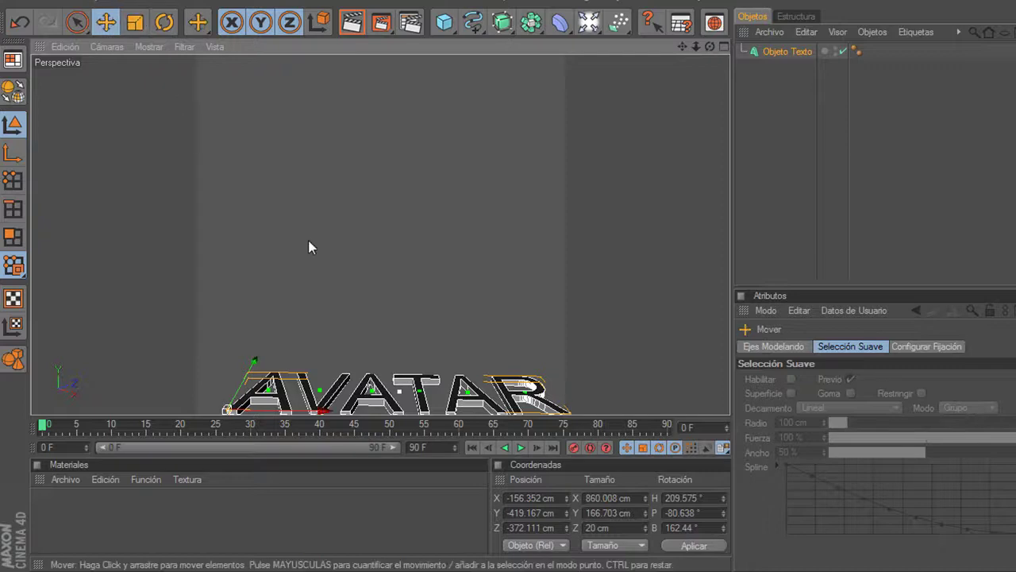
left_click_drag(381, 389, 418, 385)
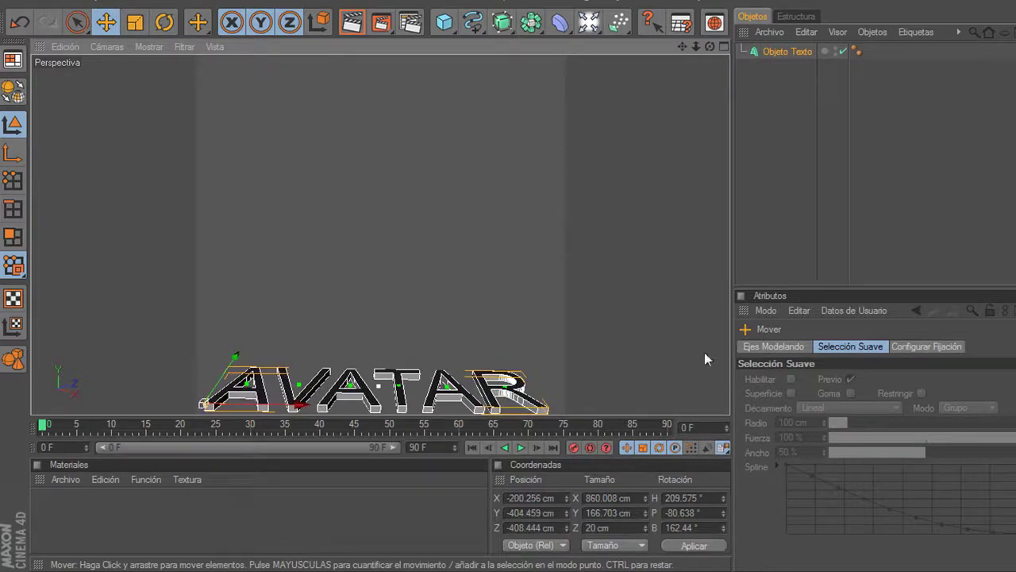
left_click(352, 23)
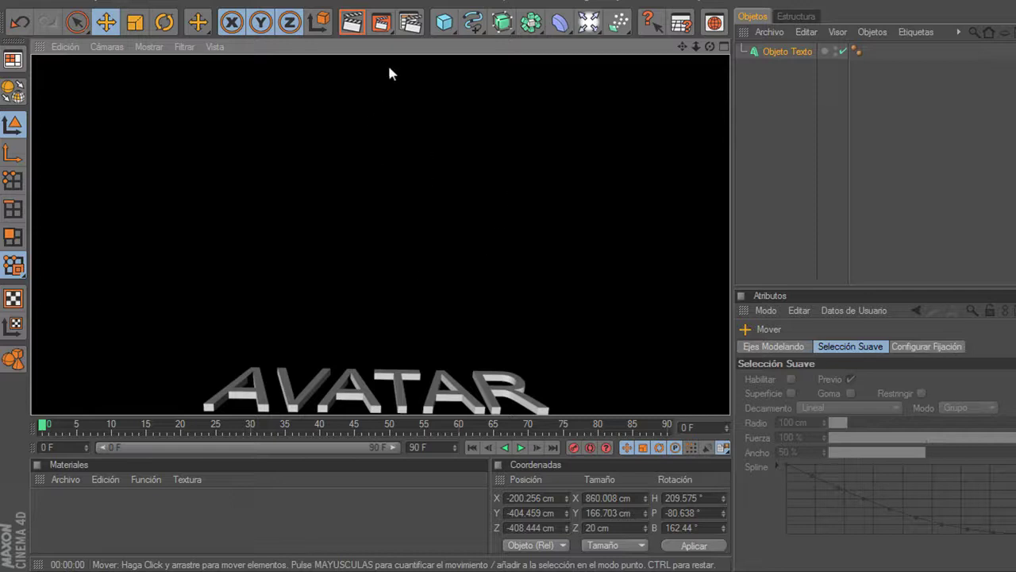
left_click(443, 290)
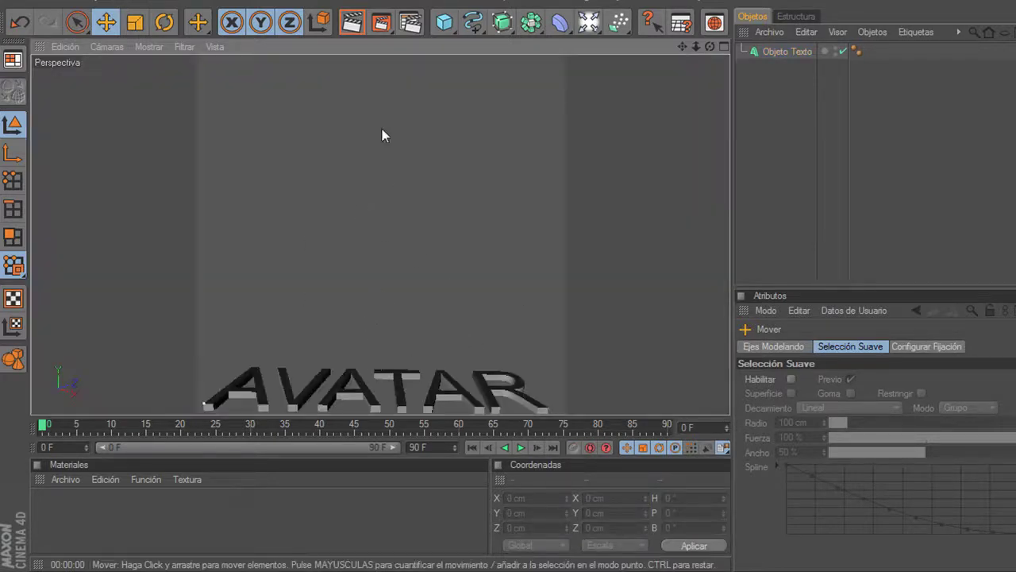
- Undo an accidental cube and add a Tubo primitive with radii 50 and 200 cm
left_click(453, 30)
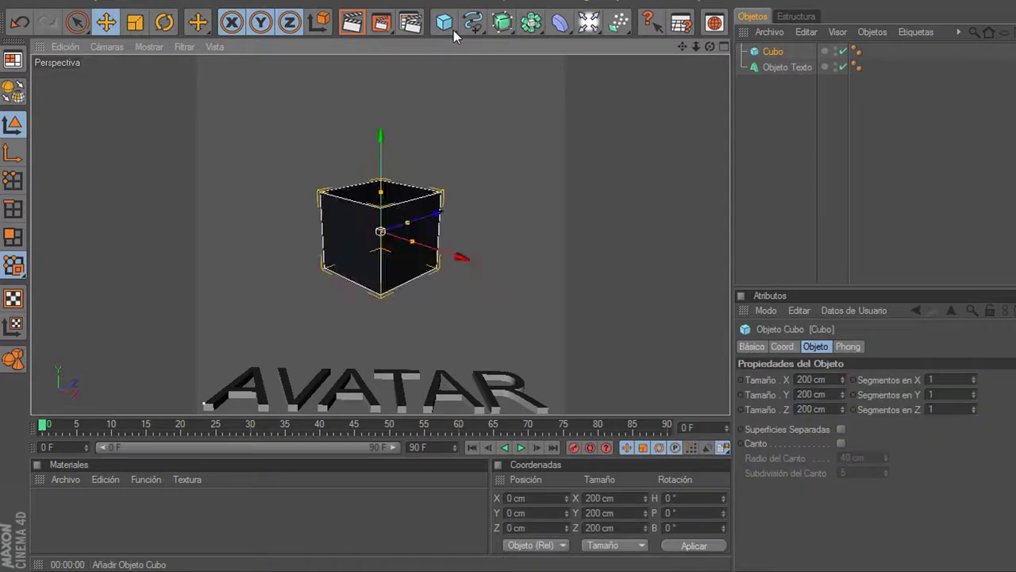
left_click(24, 23)
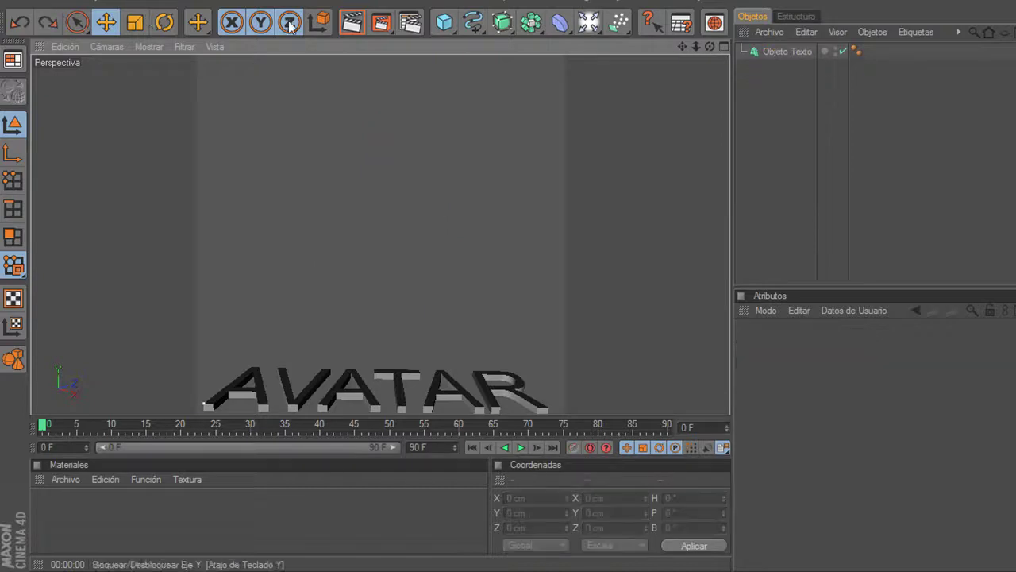
left_click(448, 30)
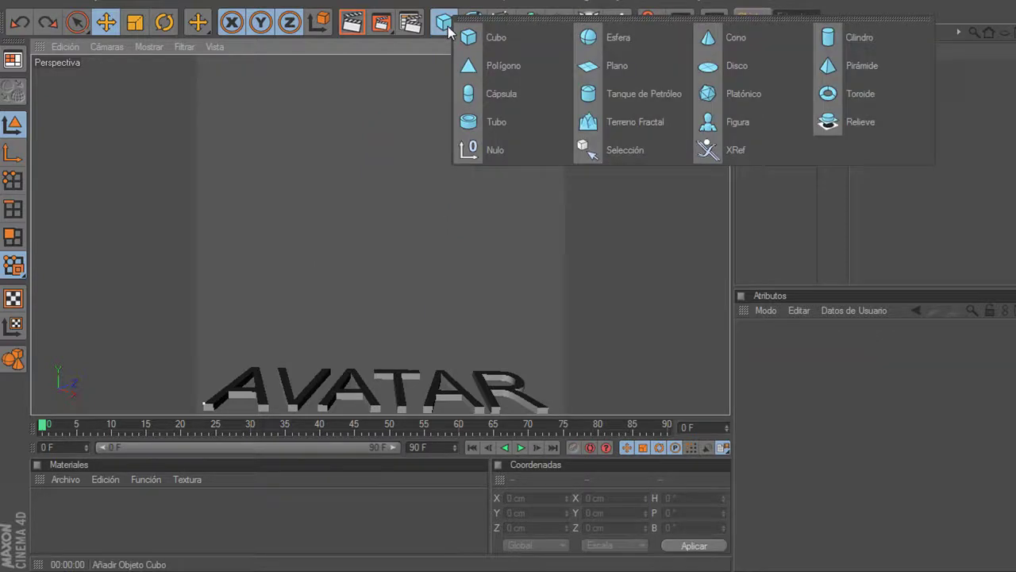
left_click(494, 123)
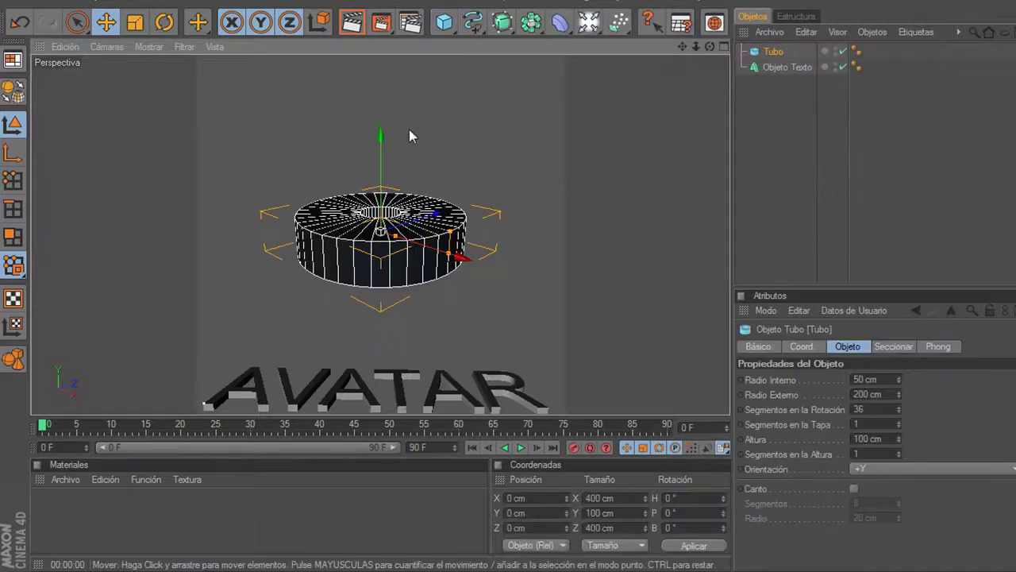
- Stand the tube upright facing the camera, enlarge it, and nudge it up-left
left_click(164, 23)
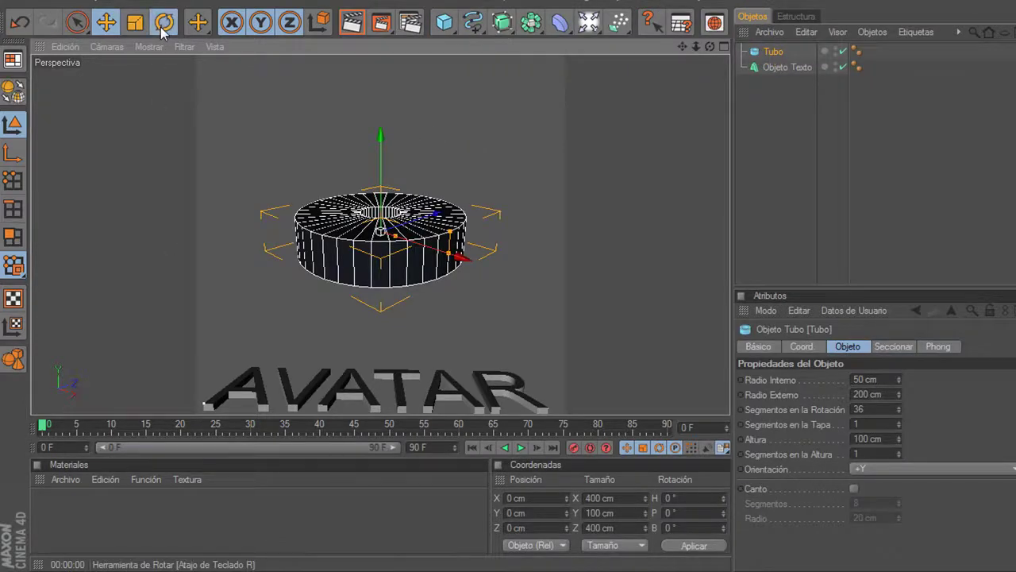
mouse_move(411, 191)
left_mouse_down()
mouse_move(414, 265)
mouse_move(382, 247)
left_mouse_up()
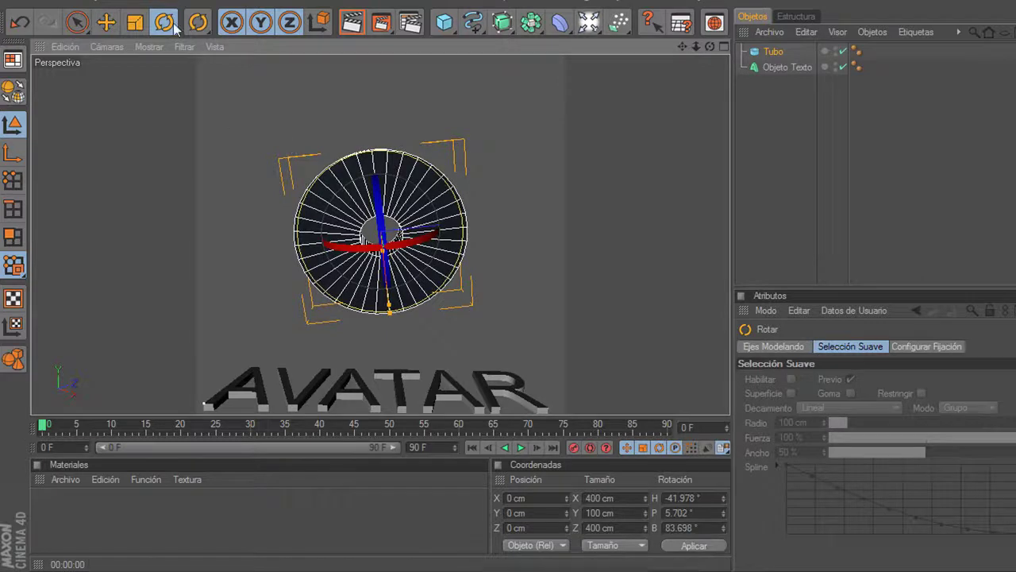
left_click(133, 24)
left_click_drag(463, 152, 548, 160)
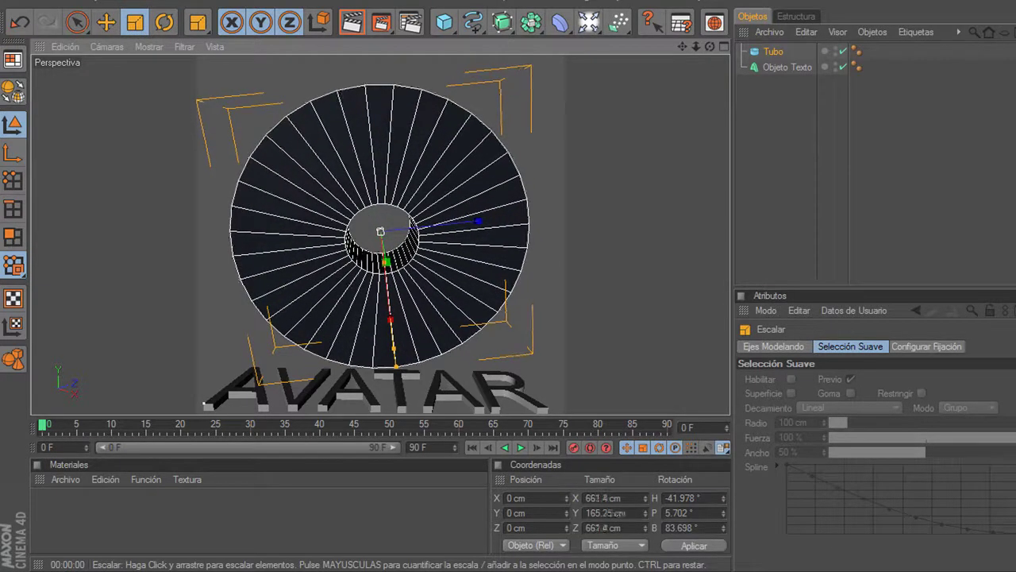
left_click(107, 22)
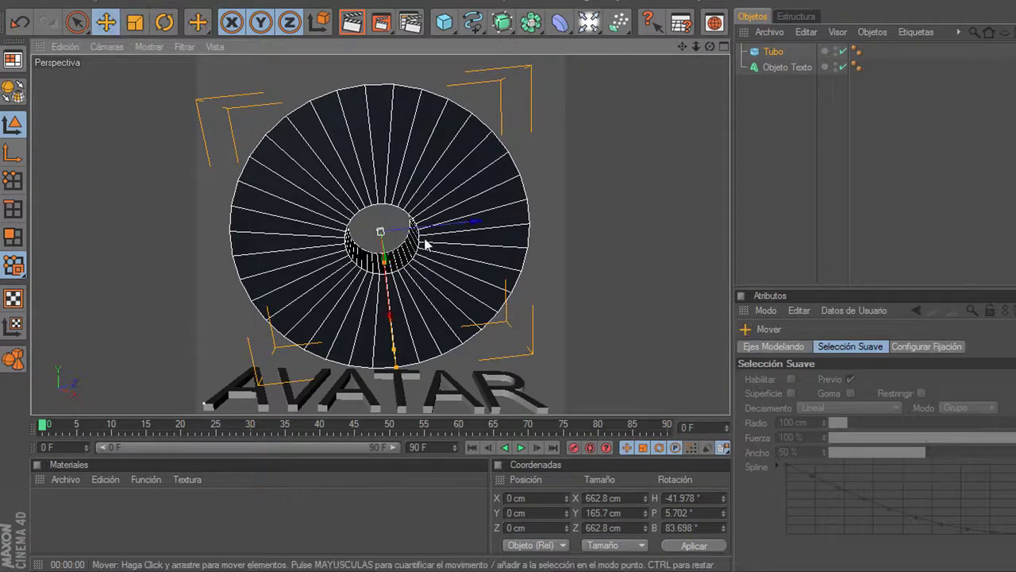
left_click_drag(433, 187, 426, 181)
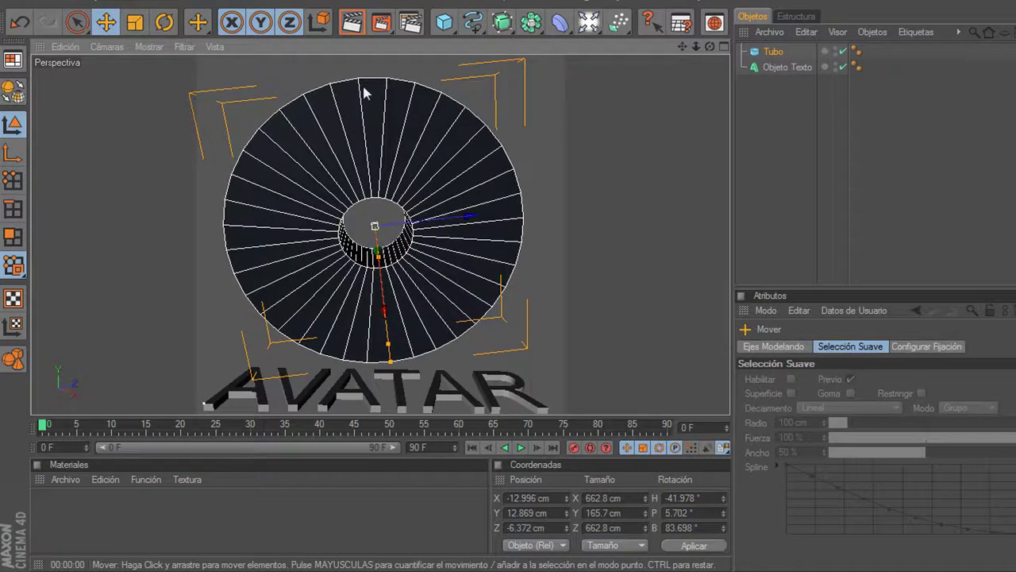
- Enlarge the tube slightly to about 666 cm and raise it a little
left_click(135, 23)
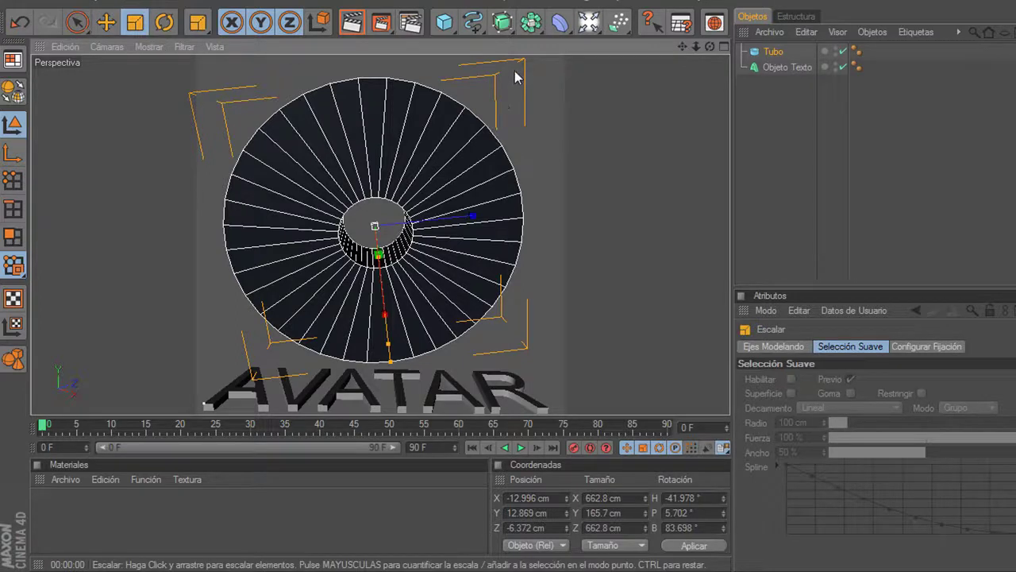
left_click_drag(508, 105, 514, 104)
left_click(106, 22)
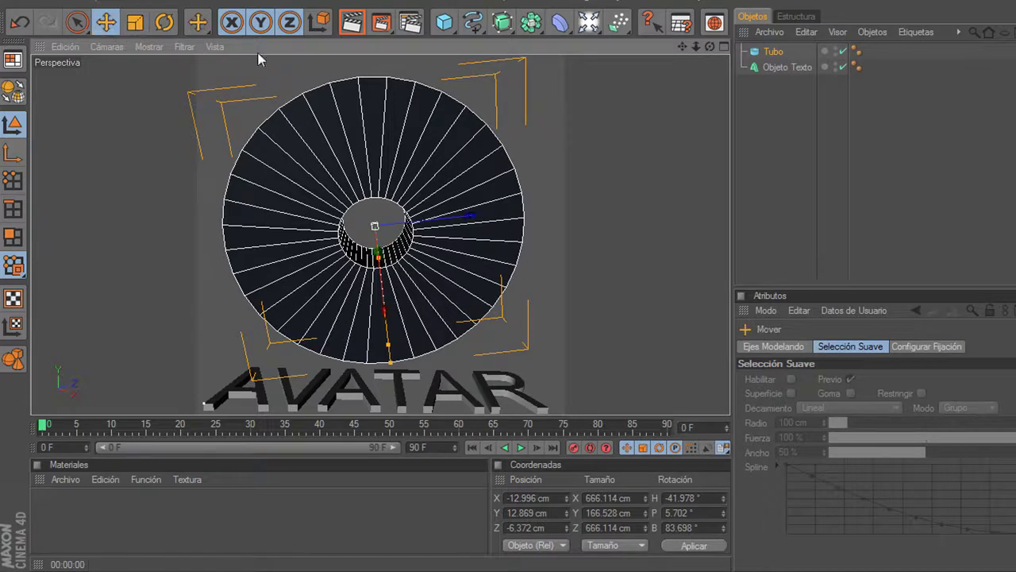
left_click_drag(259, 64, 259, 56)
left_click_drag(374, 101, 374, 96)
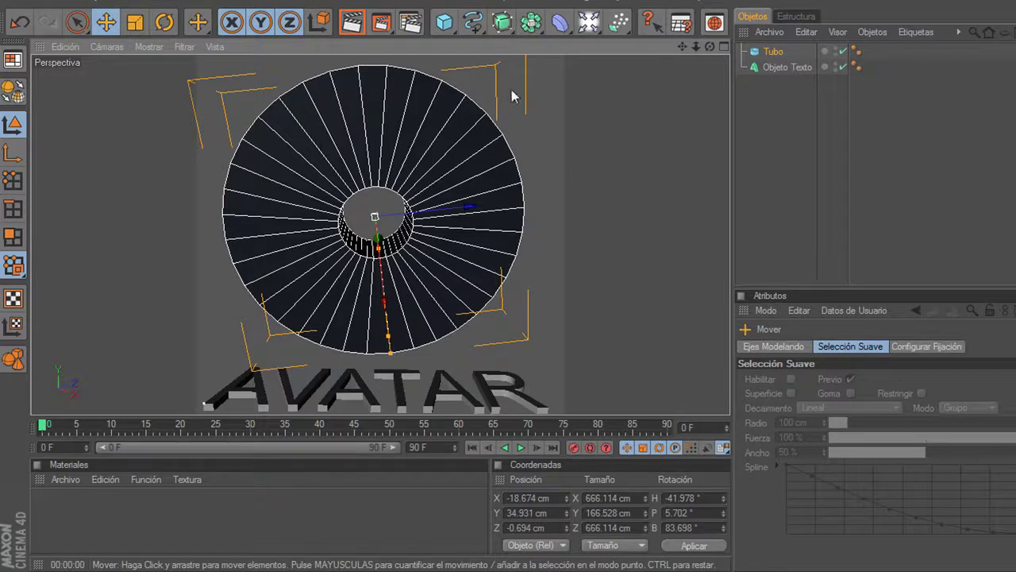
- Make the tube a thin ring: inner radius 316.264, outer 329.057, height 27.528 cm, 37 rotation segments
left_click(777, 54)
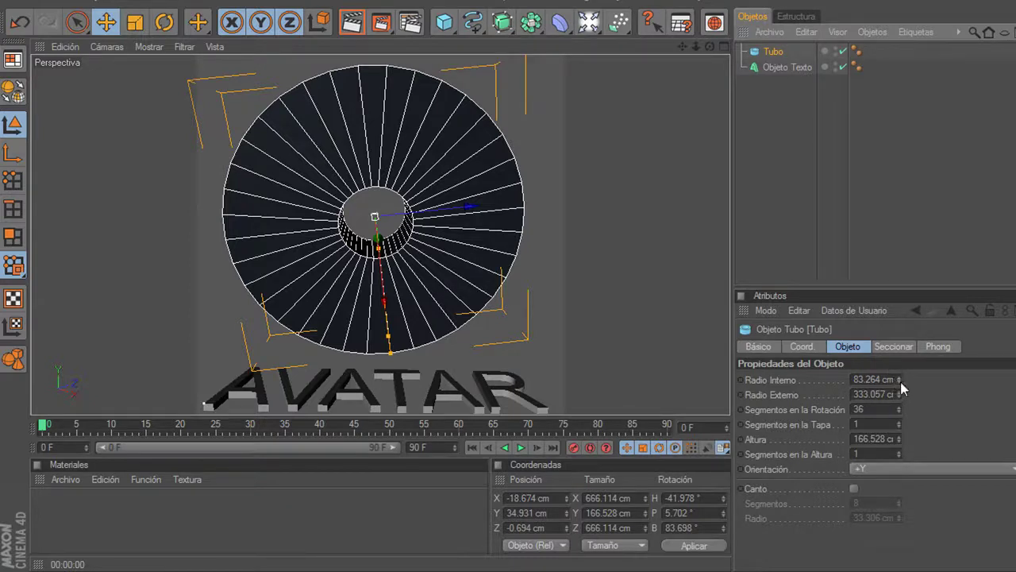
left_click_drag(901, 382, 899, 379)
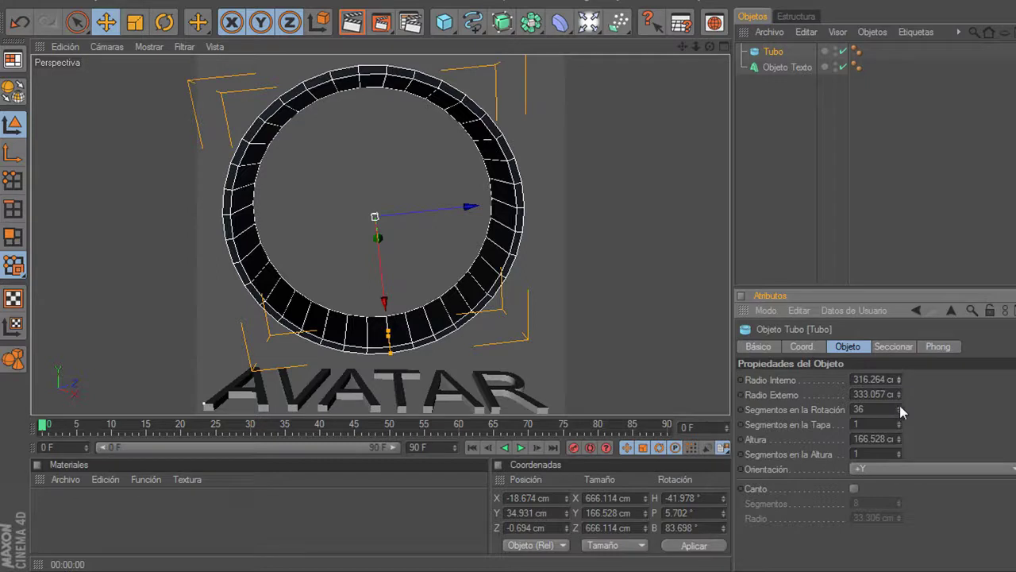
left_click(899, 406)
left_click_drag(900, 424, 900, 429)
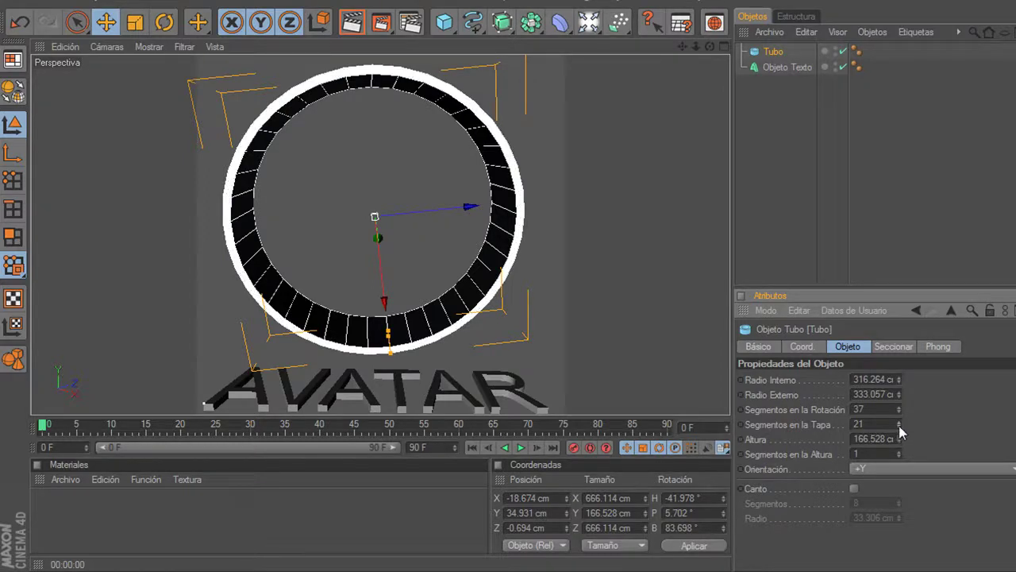
left_click_drag(899, 436, 899, 437)
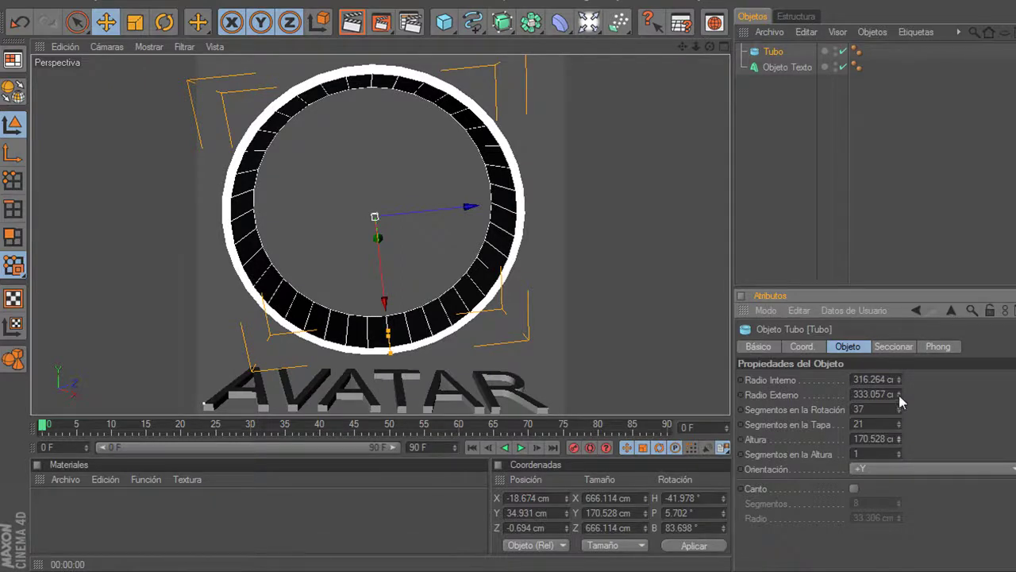
left_click_drag(899, 395, 897, 394)
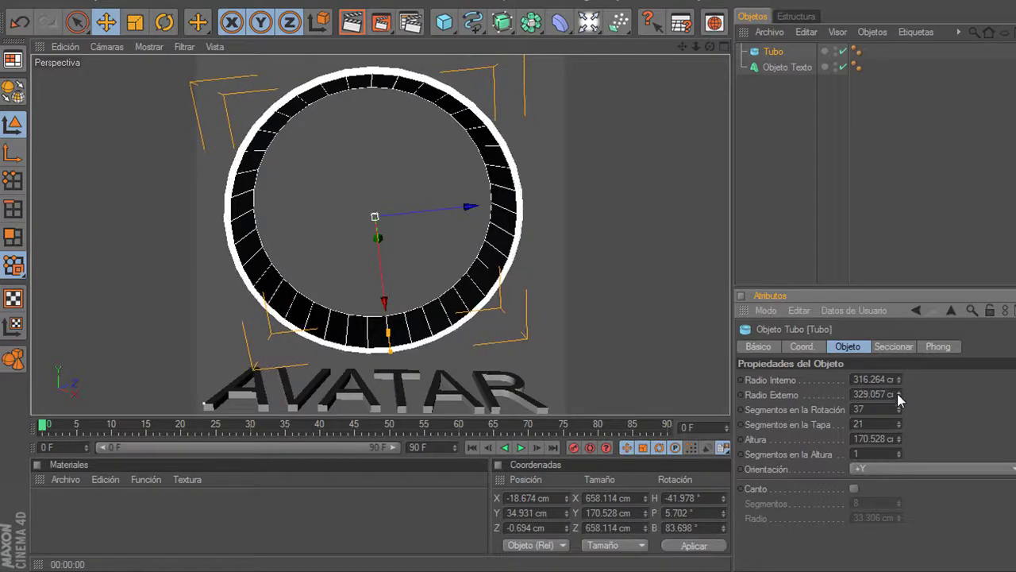
left_click(899, 428)
left_click(899, 428)
left_click_drag(898, 439, 900, 439)
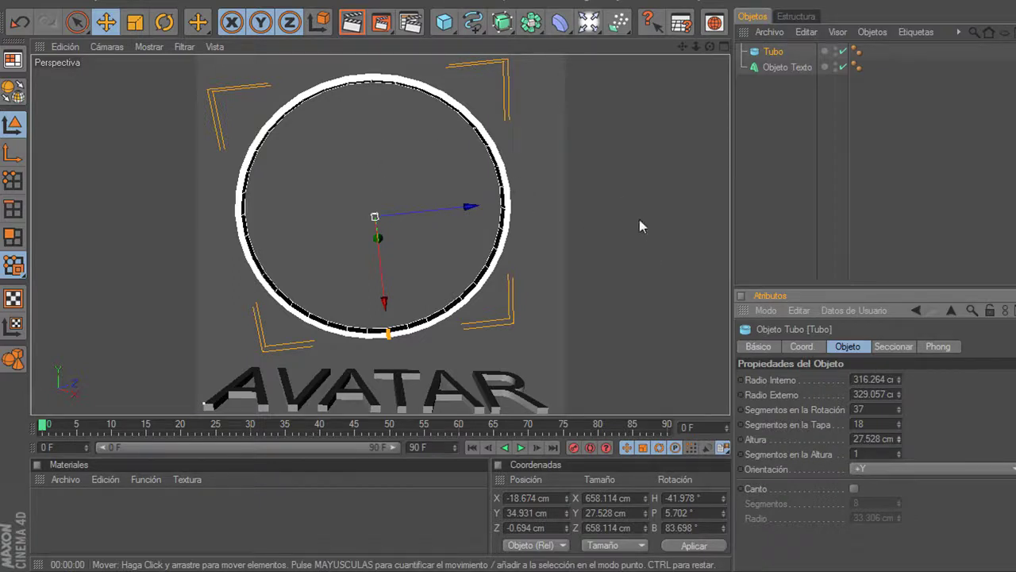
- Scale the ring to 751.237 cm across, lower it slightly, and reselect Tubo
left_click(135, 21)
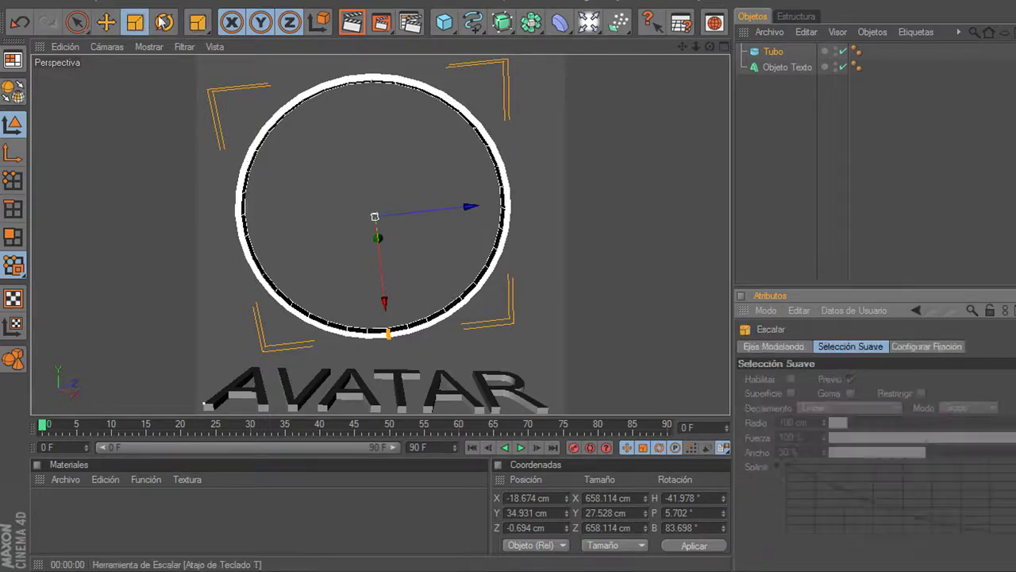
left_click_drag(503, 68, 556, 68)
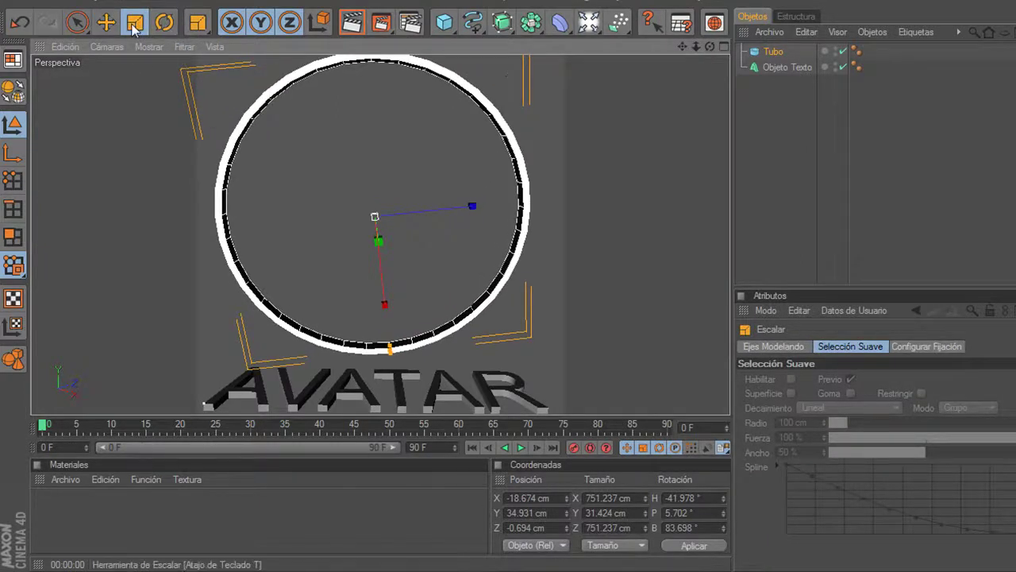
left_click(108, 24)
left_click_drag(352, 69, 347, 76)
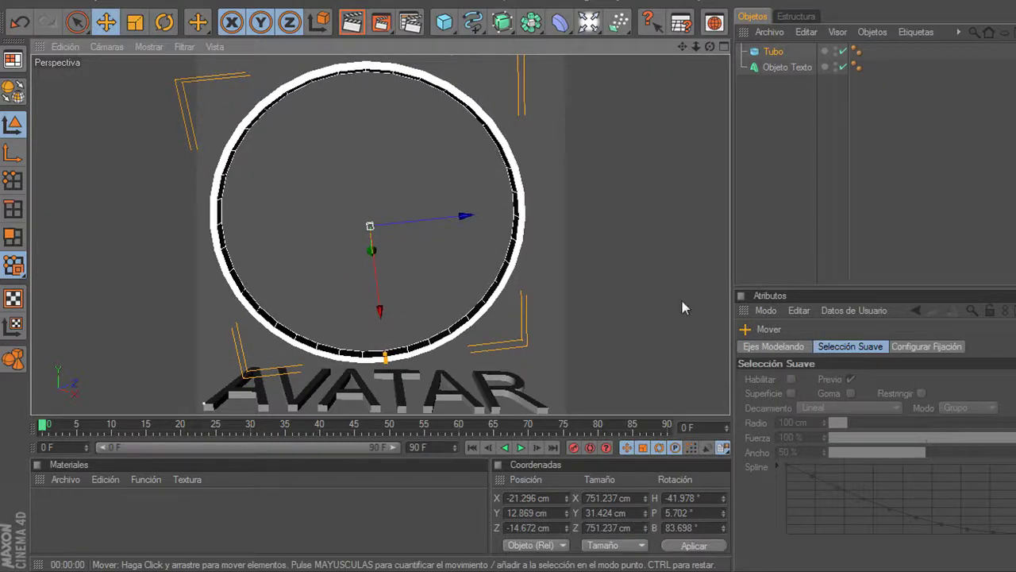
left_click(778, 54)
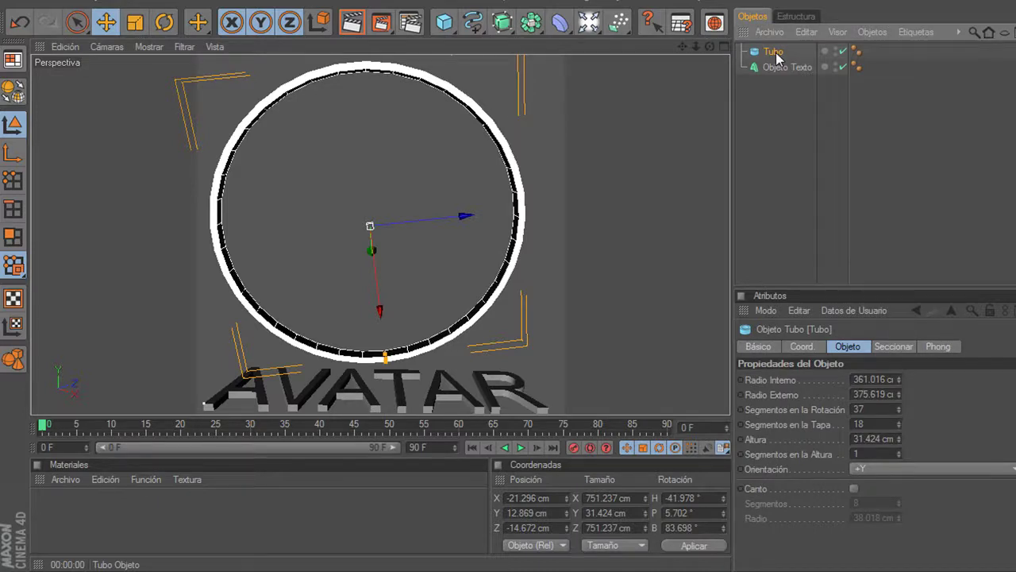
- Duplicate the ring as Tubo.1 and make the copy thicker
key("ctrl+c")
key("ctrl+v")
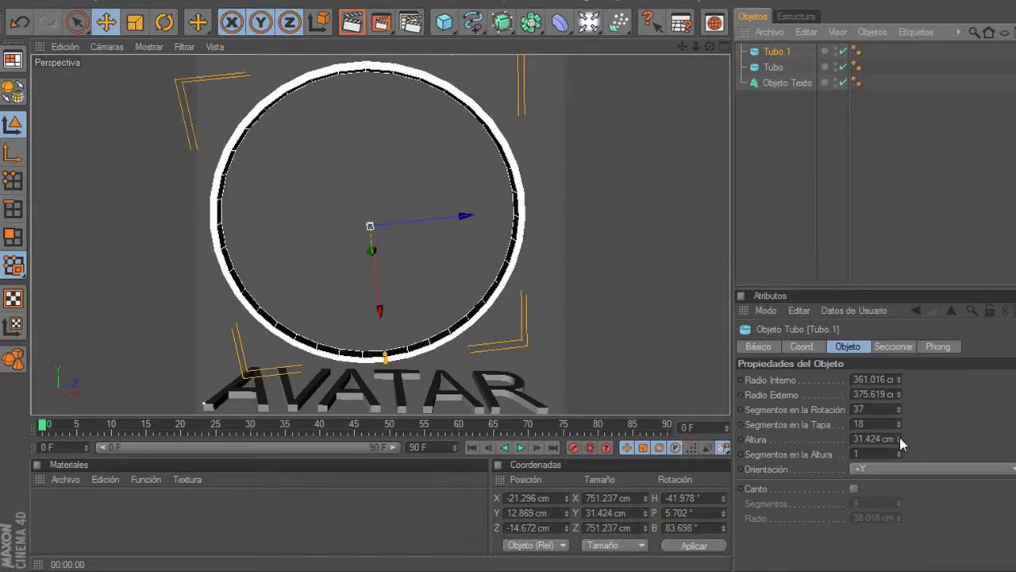
left_click_drag(899, 436, 900, 381)
- Set Tubo.1's inner radius to 332.016 cm, rotation segments to 39, and cap segments to 24
left_click(900, 379)
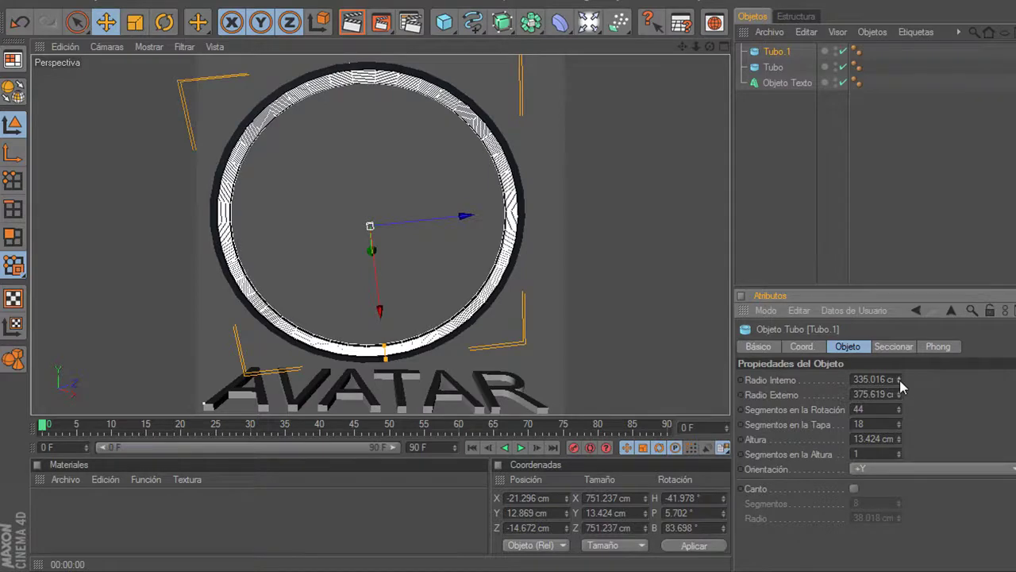
left_click(900, 379)
left_click(899, 380)
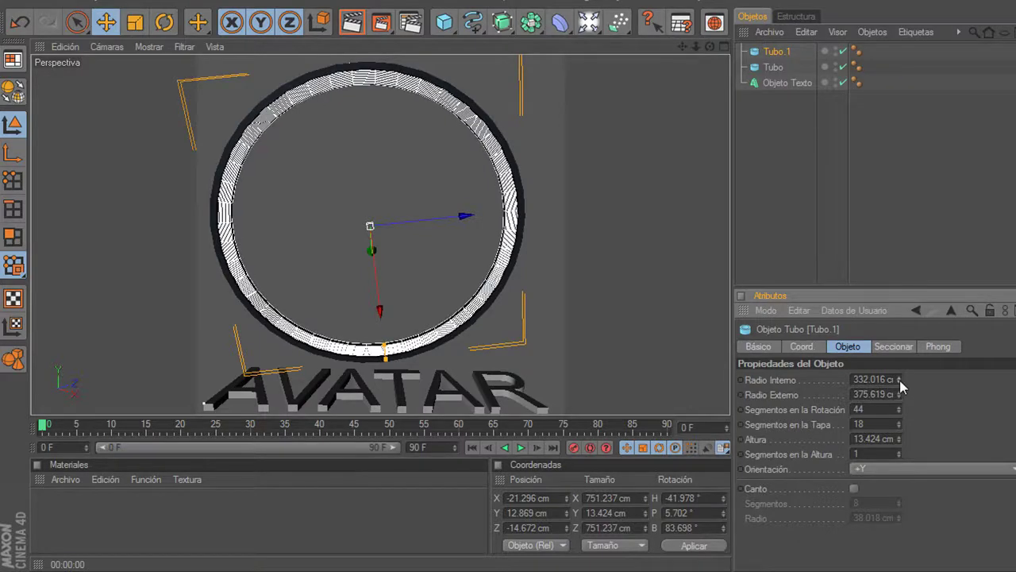
left_click(899, 411)
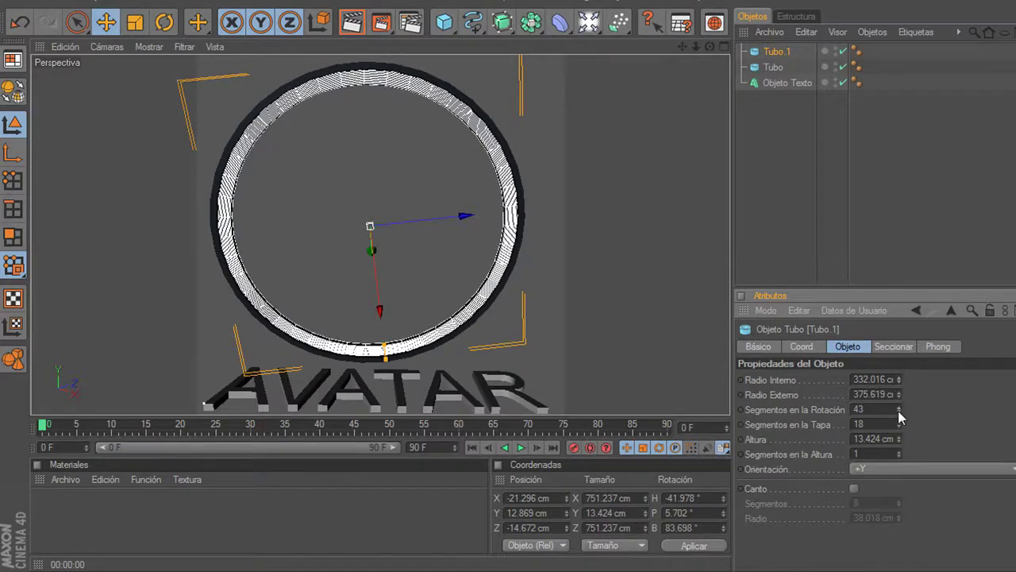
left_click(900, 411)
left_click(900, 411)
left_click(898, 423)
left_click(898, 422)
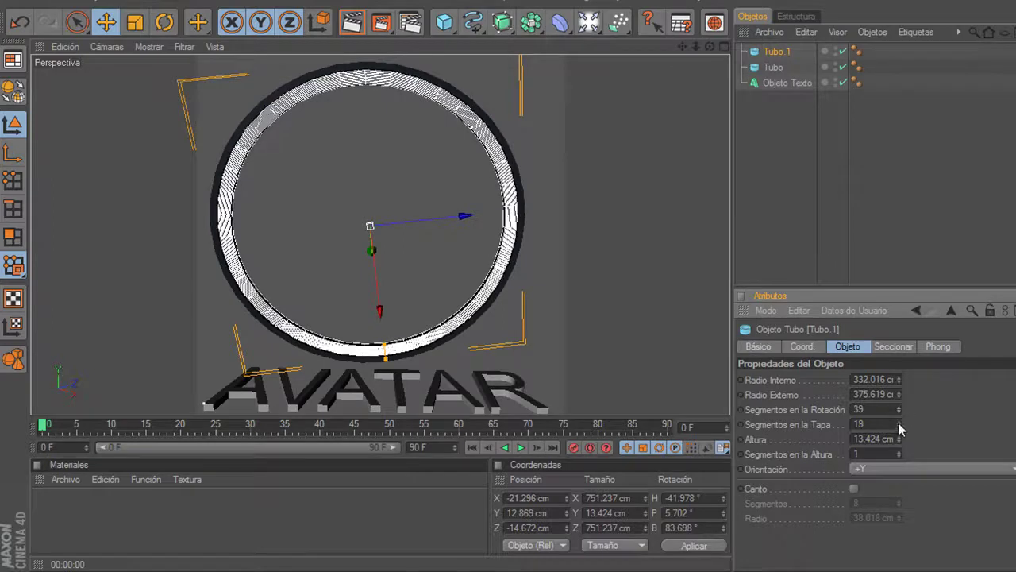
left_click(898, 423)
left_click(898, 422)
left_click(898, 422)
left_click(898, 422)
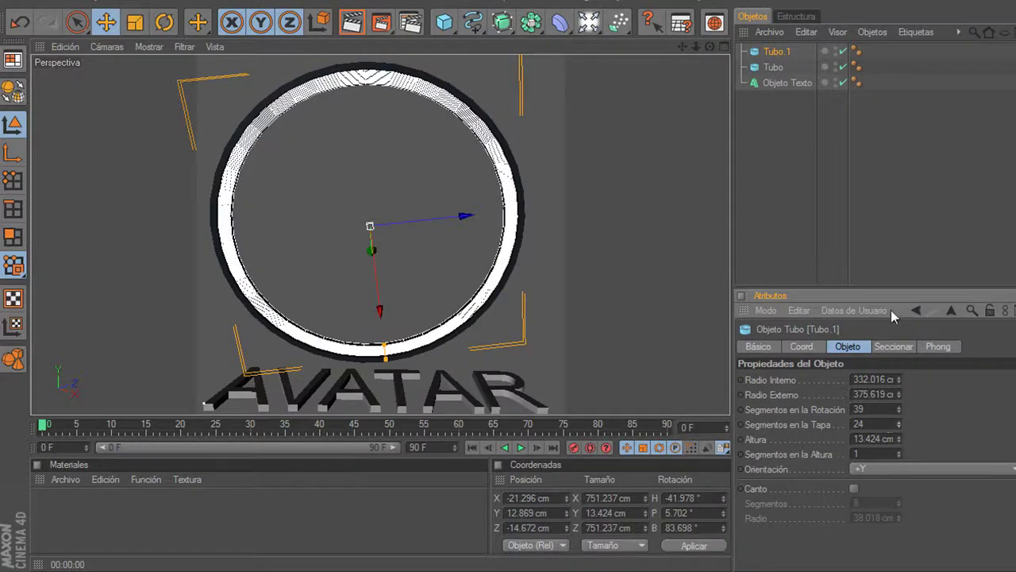
left_click(771, 54)
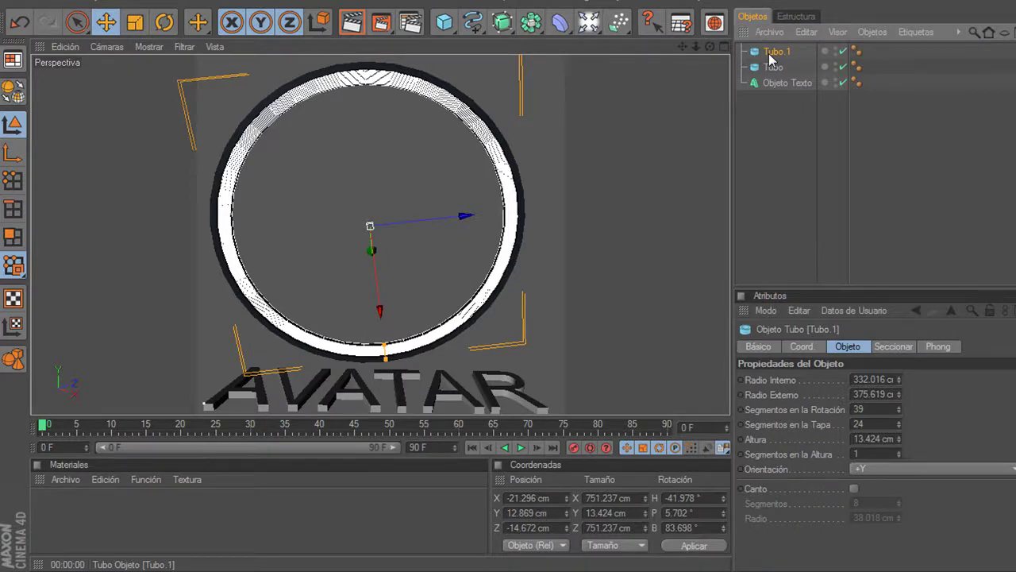
- Duplicate Tubo.1 as Tubo.2 and reduce its inner radius to about 318.016 cm
key("ctrl+c")
key("ctrl+v")
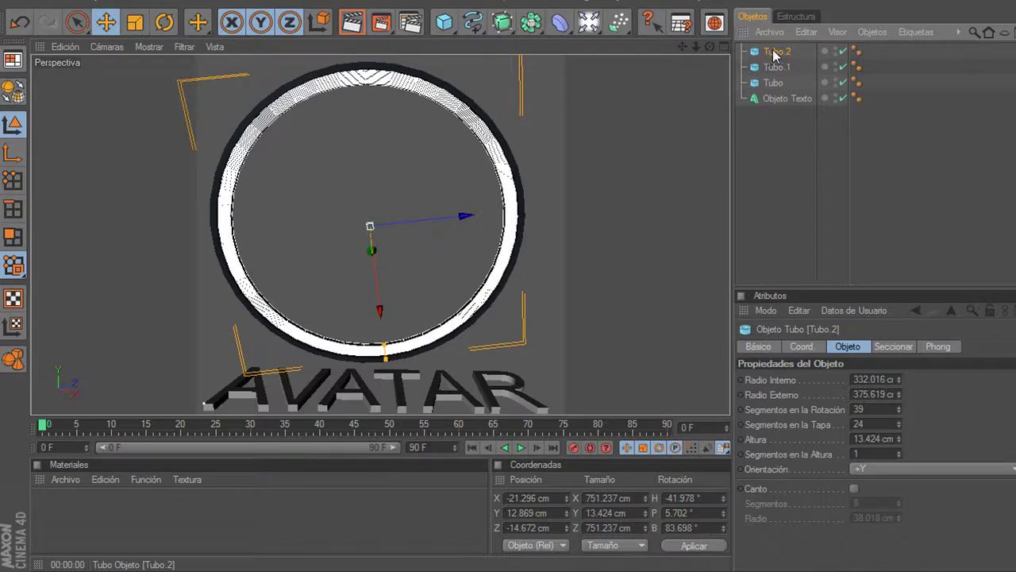
left_click_drag(898, 382, 898, 382)
left_click(898, 382)
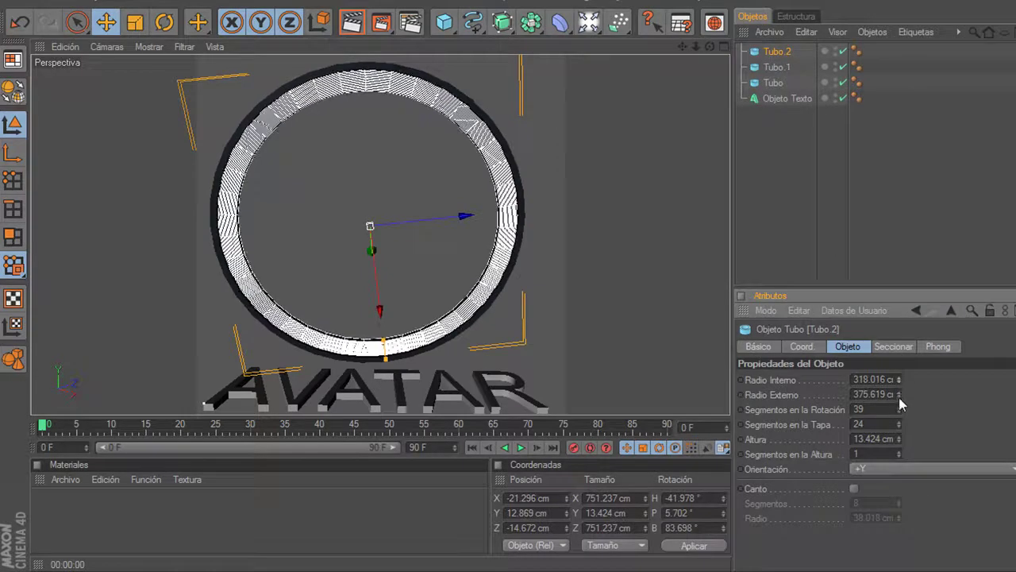
- Set Tubo.2's outer radius to 326.619 cm
left_click(899, 396)
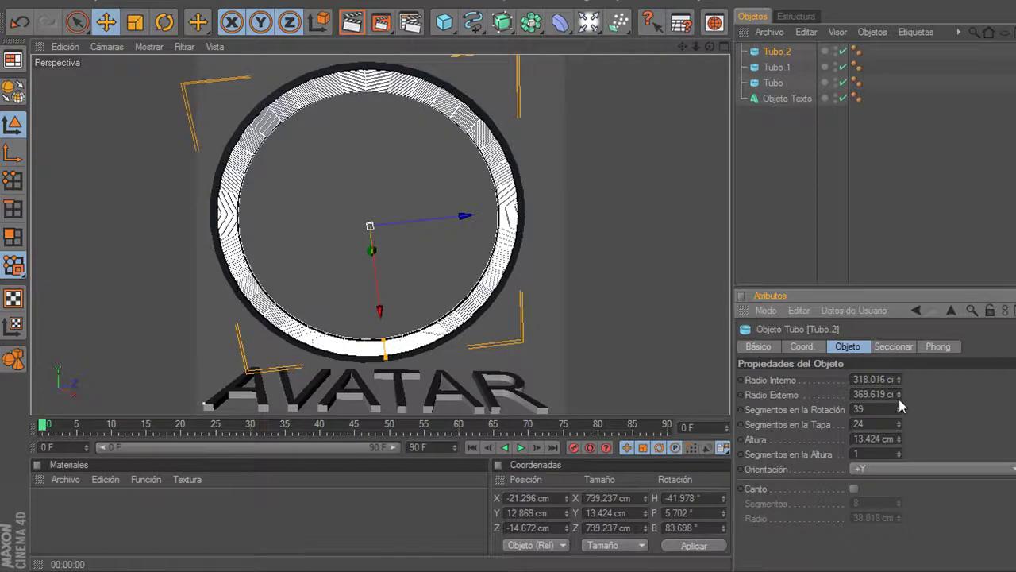
left_click_drag(899, 398, 899, 395)
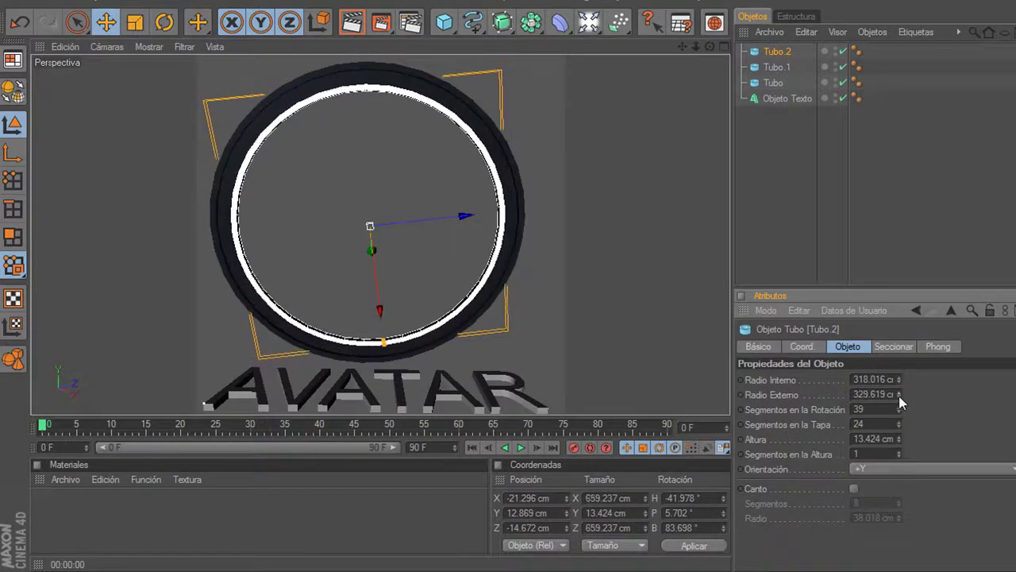
left_click(899, 395)
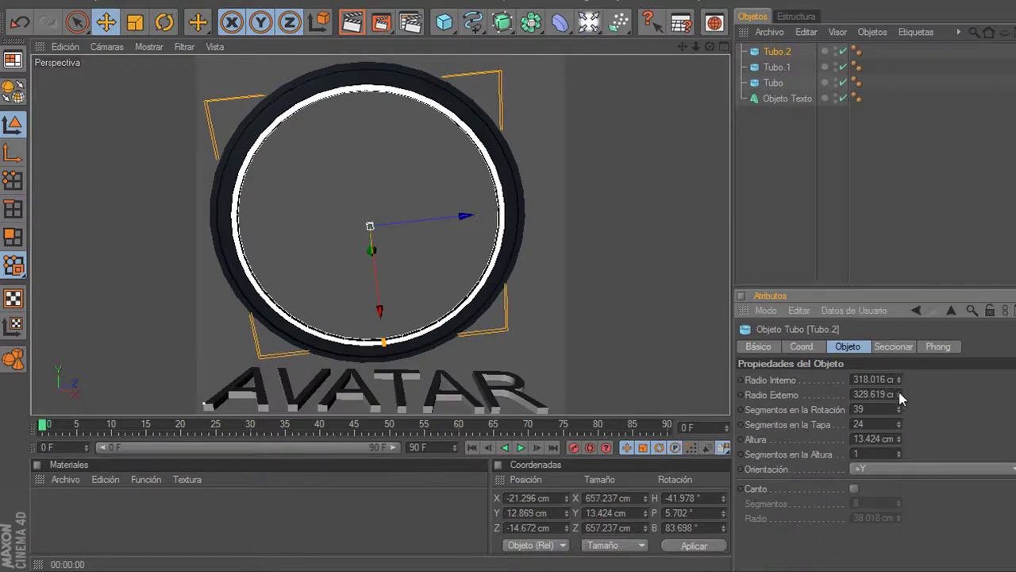
left_click(899, 392)
left_click(899, 396)
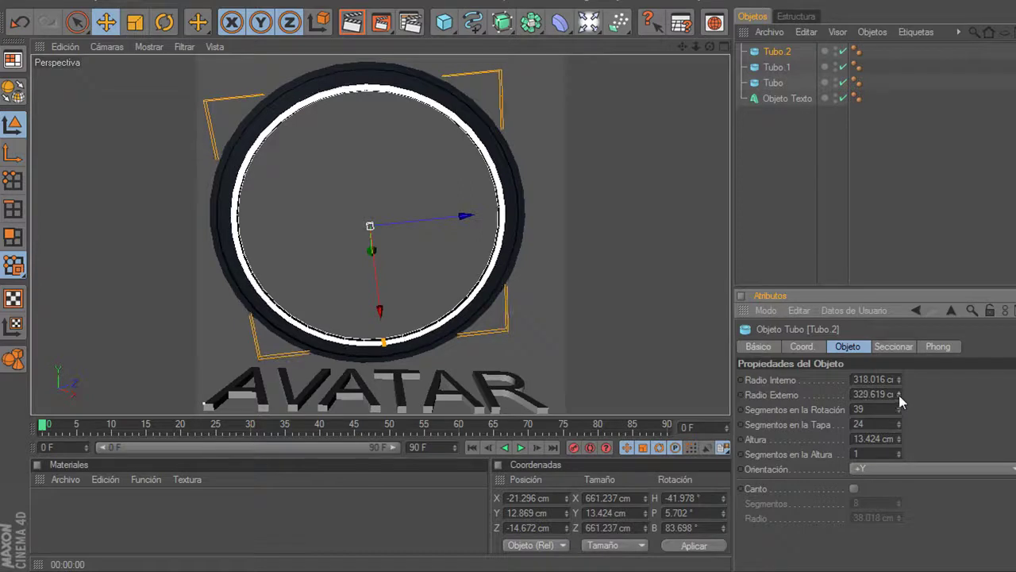
left_click(898, 395)
- Settle Tubo.2's inner radius at 299.619 cm
left_click(899, 377)
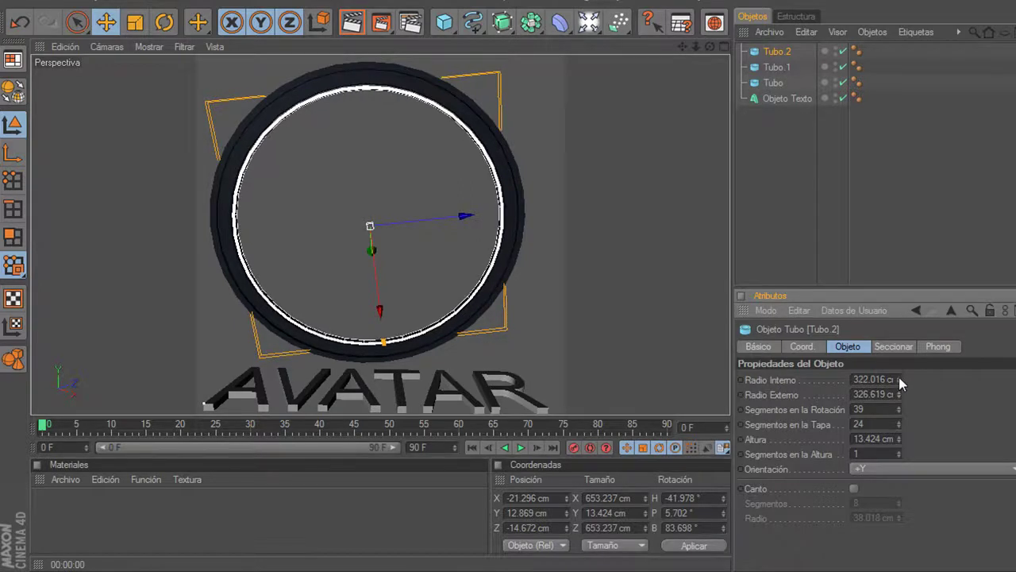
left_click(899, 379)
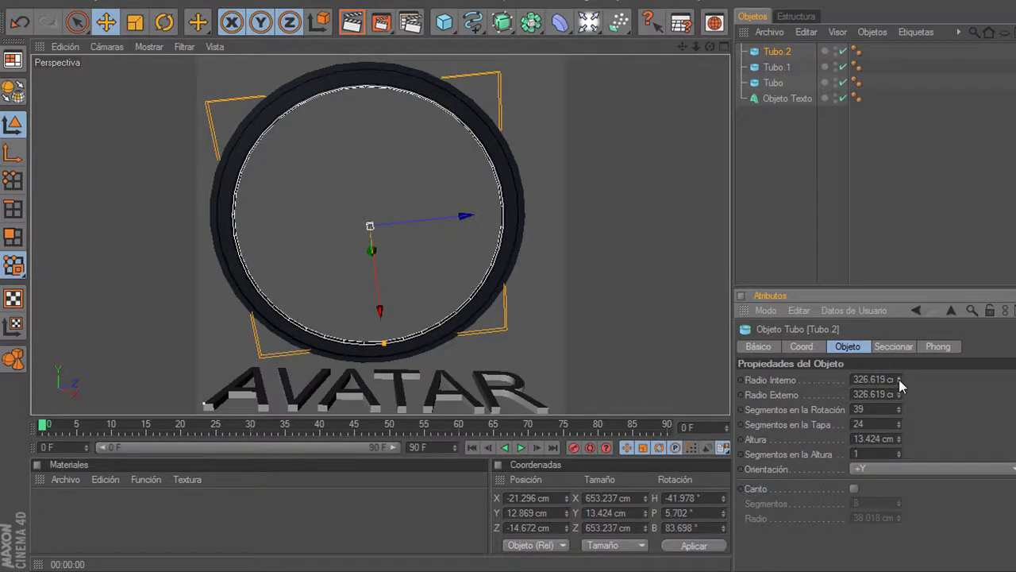
left_click_drag(899, 383, 899, 381)
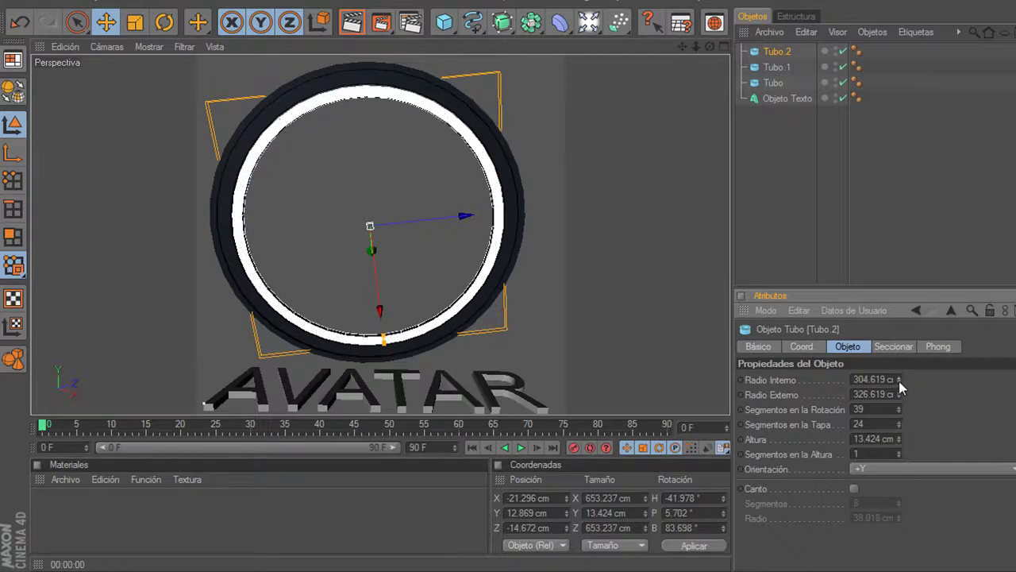
left_click_drag(898, 381, 899, 381)
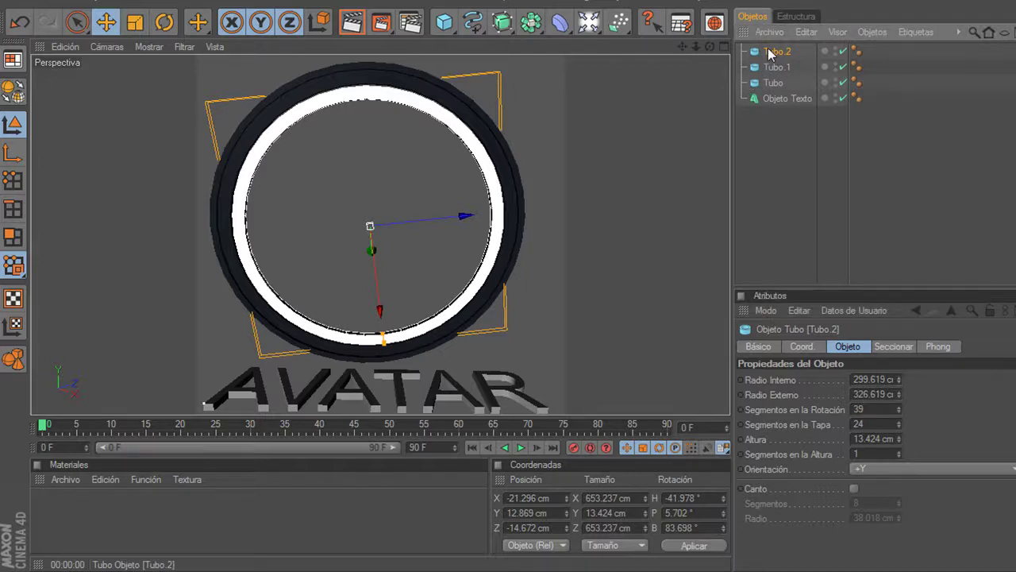
- Duplicate Tubo.2 as Tubo.3 with outer radius 301.619 cm and inner radius 271.619 cm
key("ctrl+c")
key("ctrl+v")
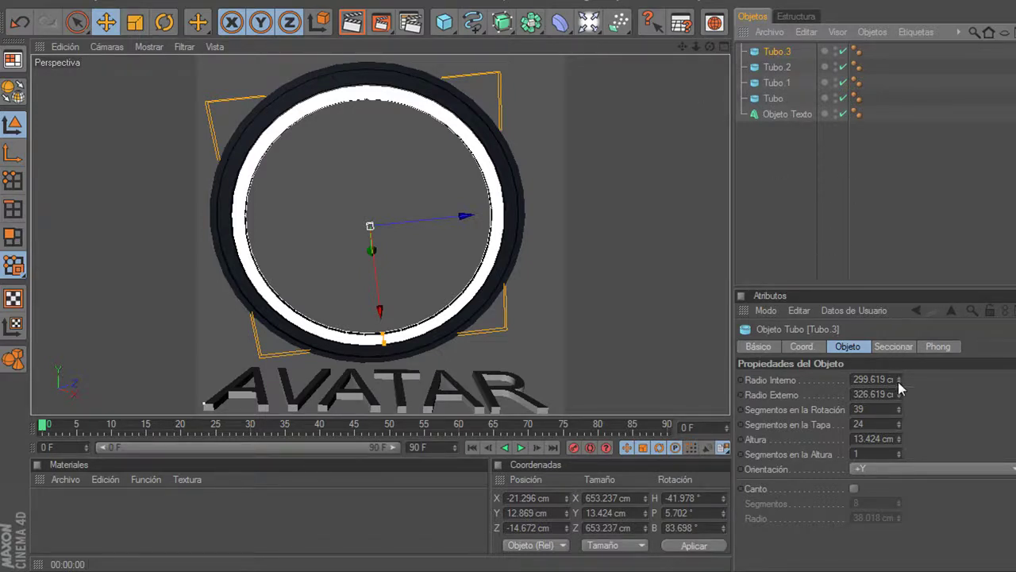
left_click_drag(899, 392, 899, 395)
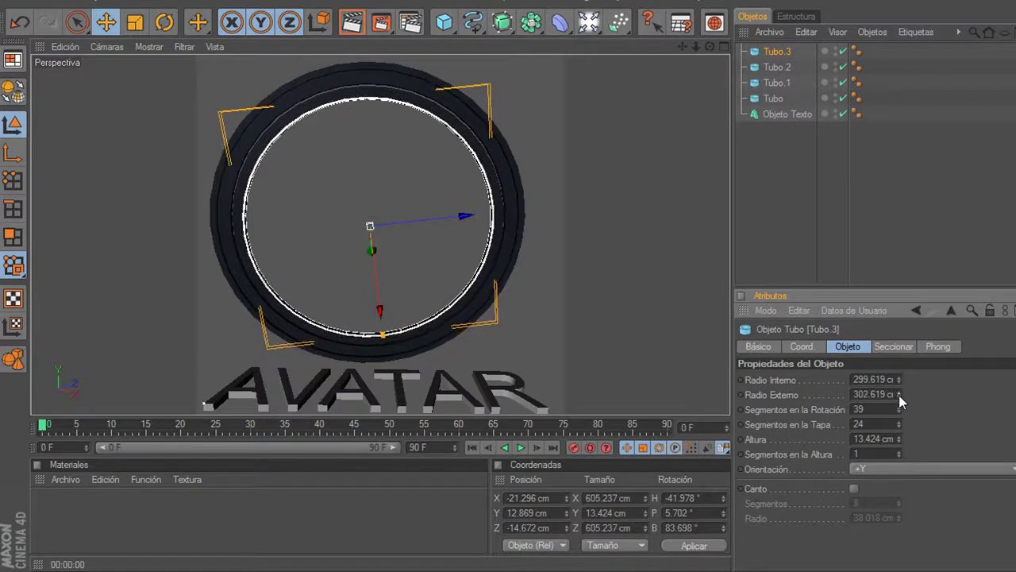
left_click_drag(899, 394, 898, 395)
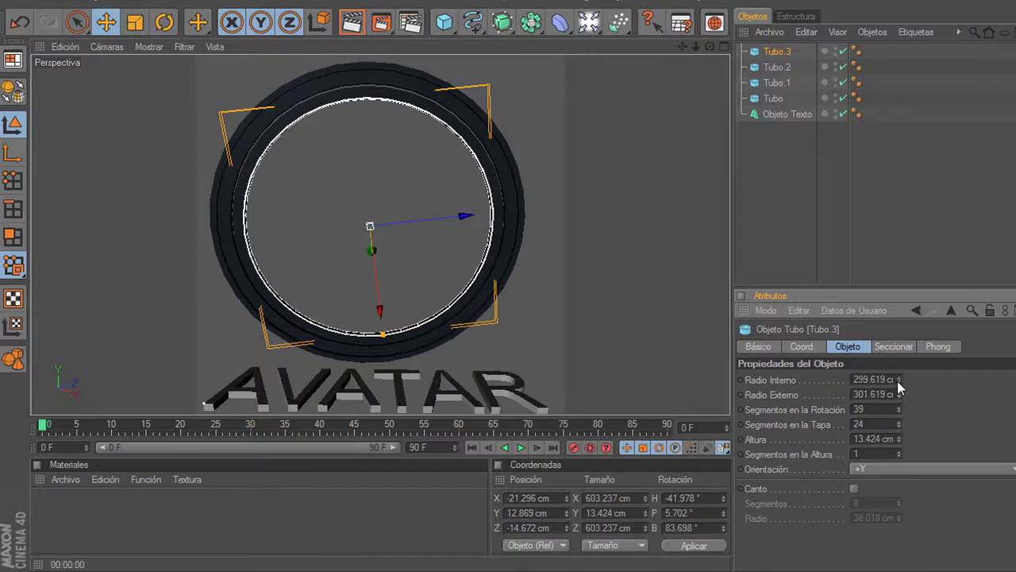
left_click_drag(899, 381, 899, 380)
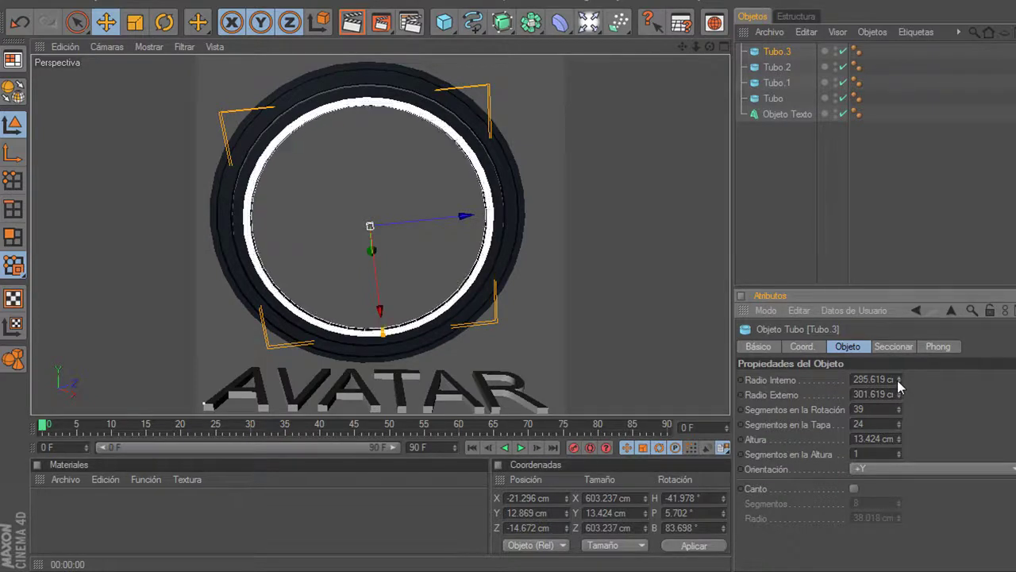
left_click_drag(897, 380, 897, 380)
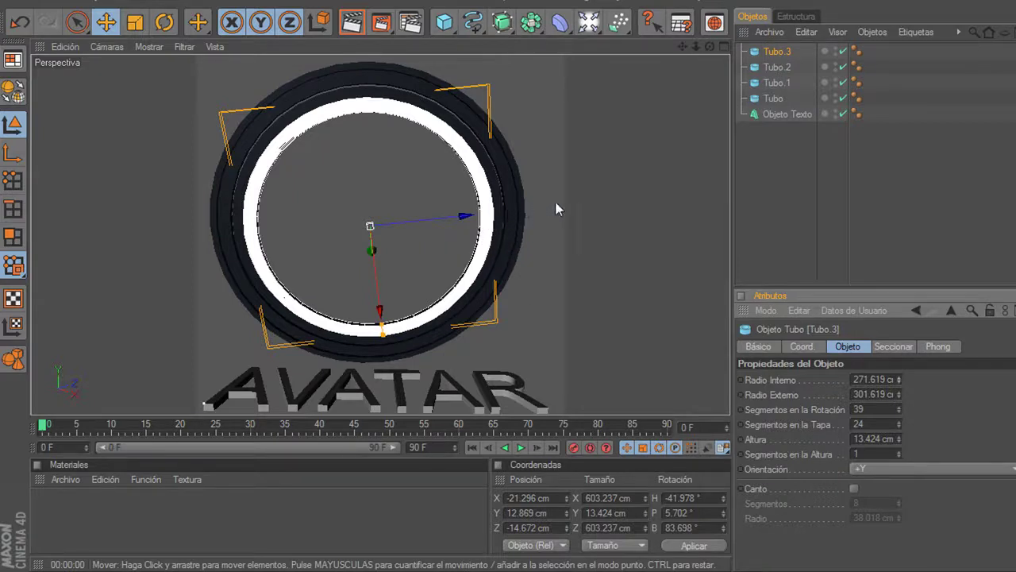
left_click(781, 53)
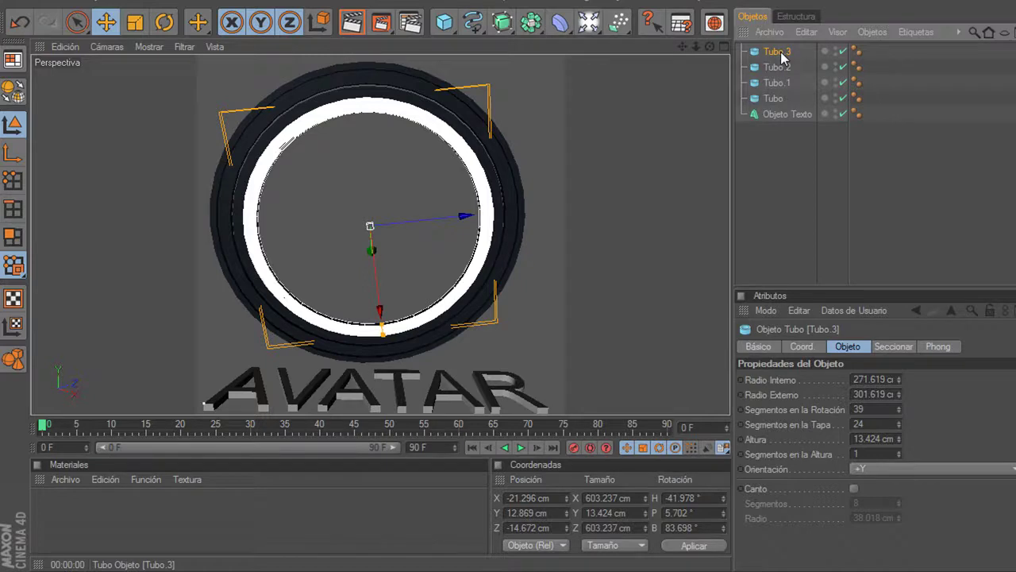
- Paste a copy as Tubo.4 and lower its inner radius to 7.619 cm
key("ctrl+v")
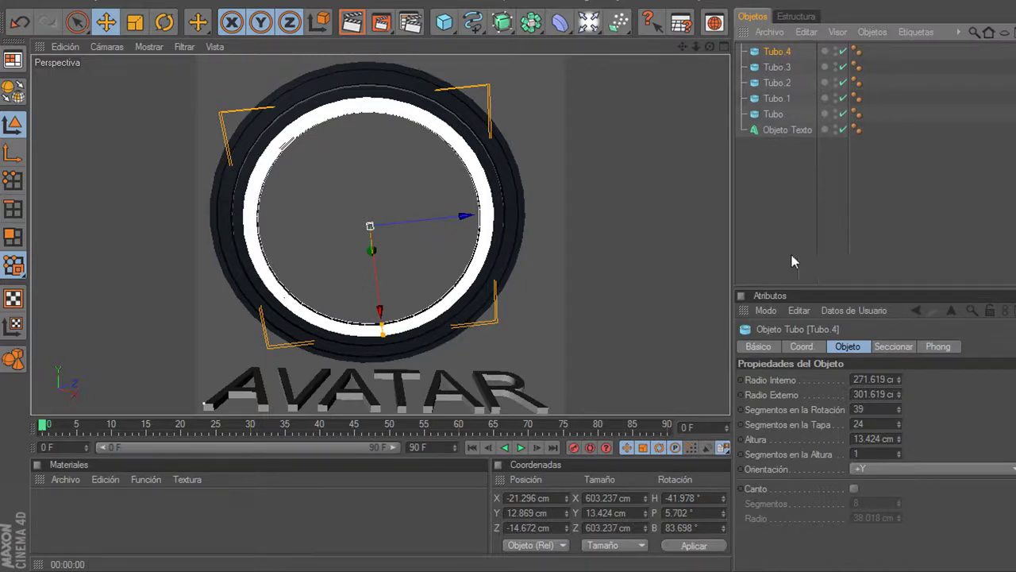
left_click(898, 381)
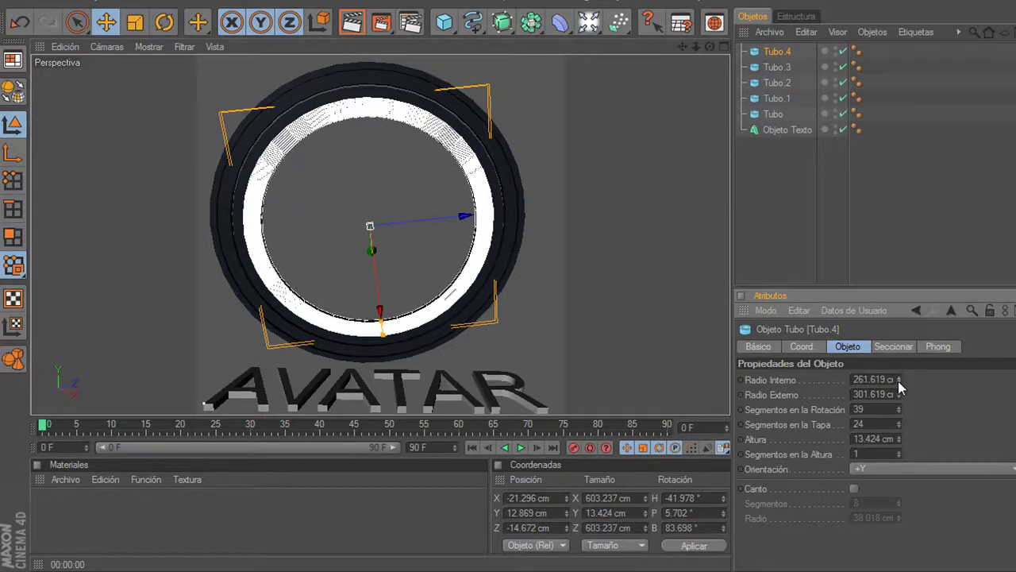
left_click(898, 382, "shift")
left_click(898, 381, "shift")
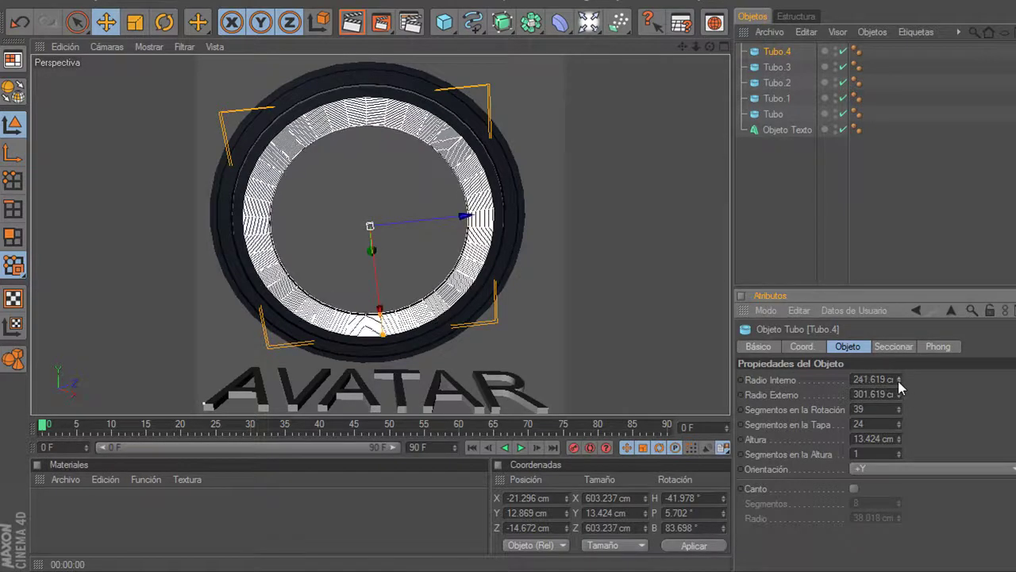
left_click(898, 381)
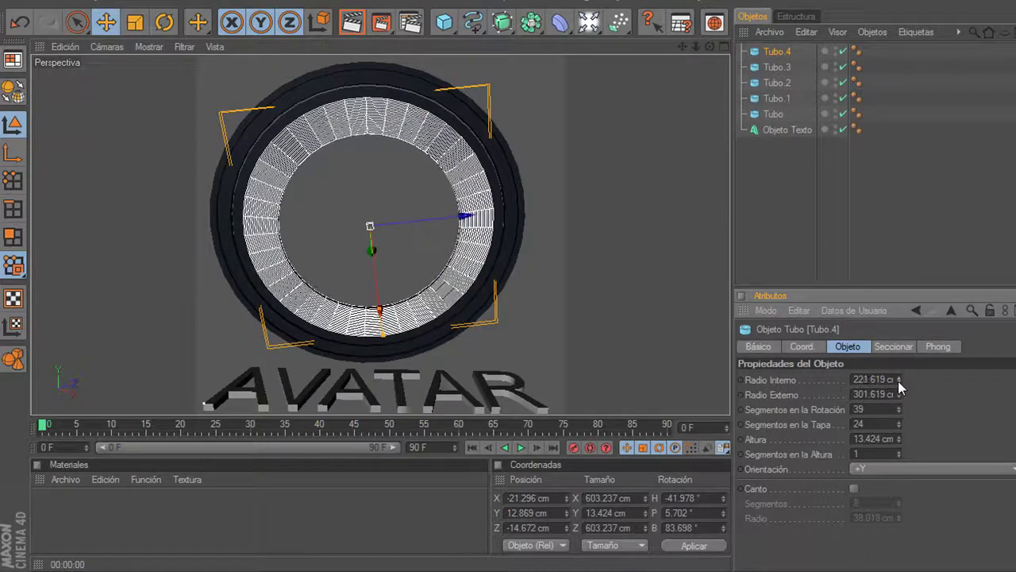
left_click(898, 381, "shift")
left_click(898, 381, "shift")
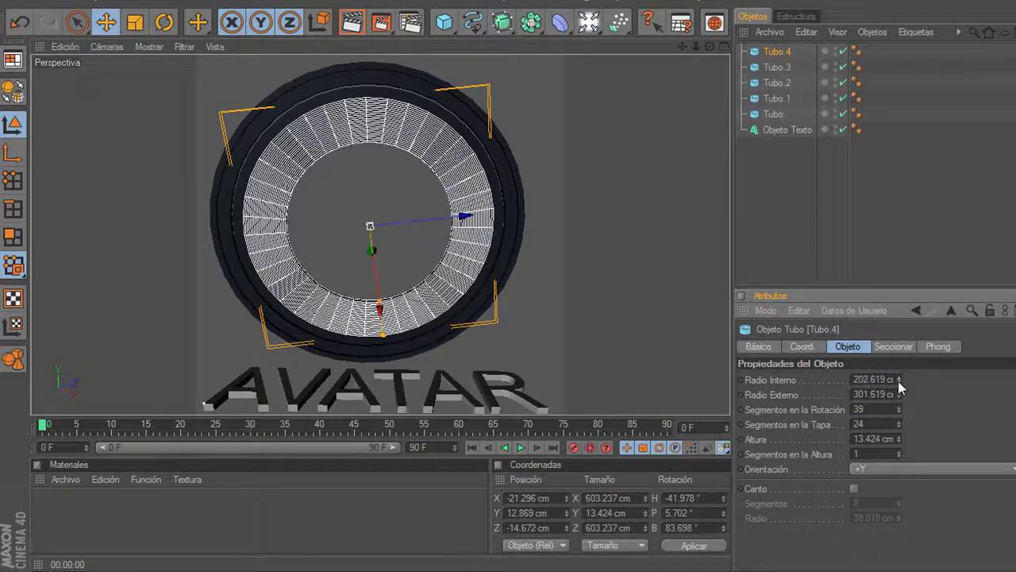
left_click(898, 381)
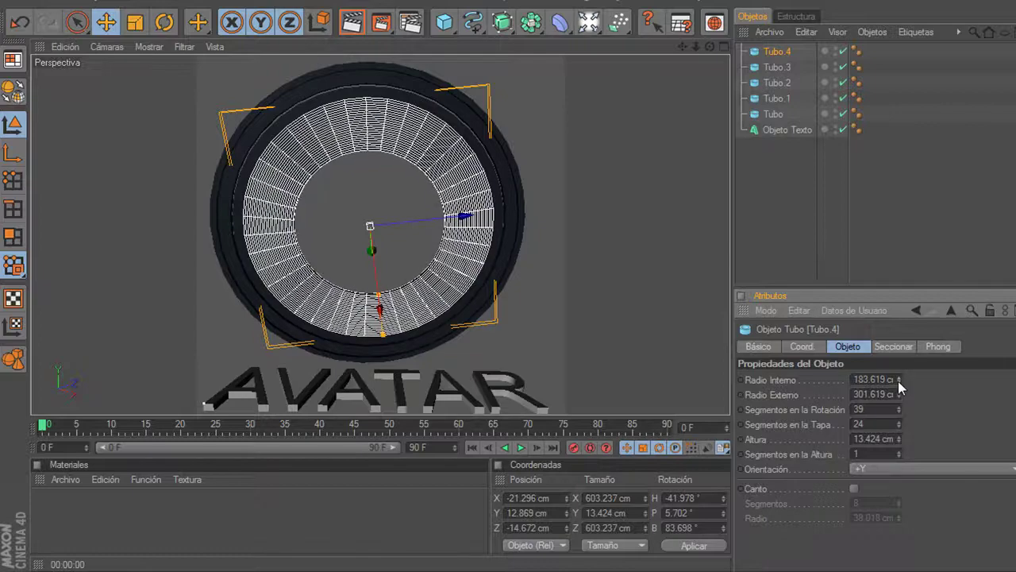
left_click(898, 382)
left_click(898, 381)
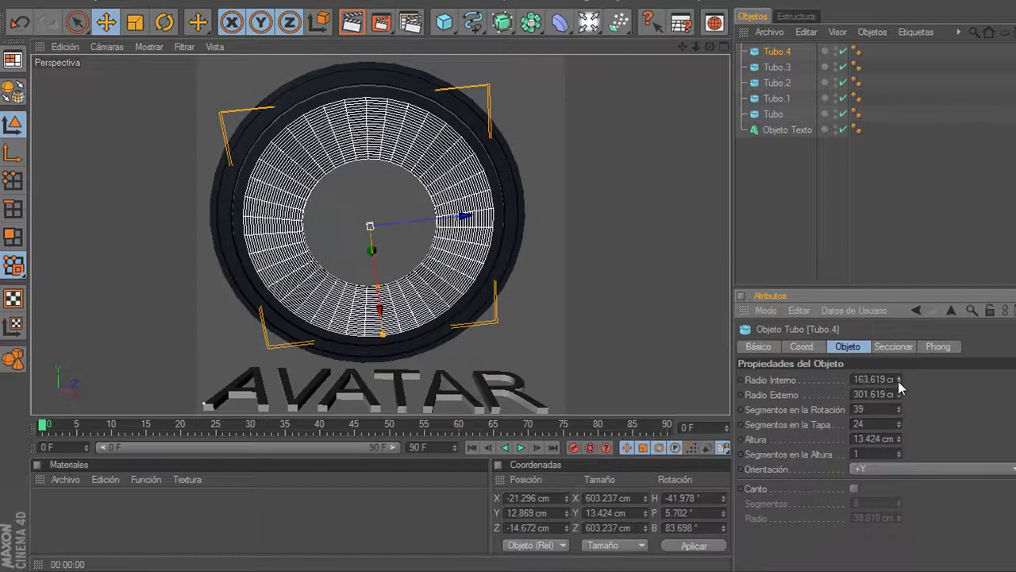
left_click(898, 381)
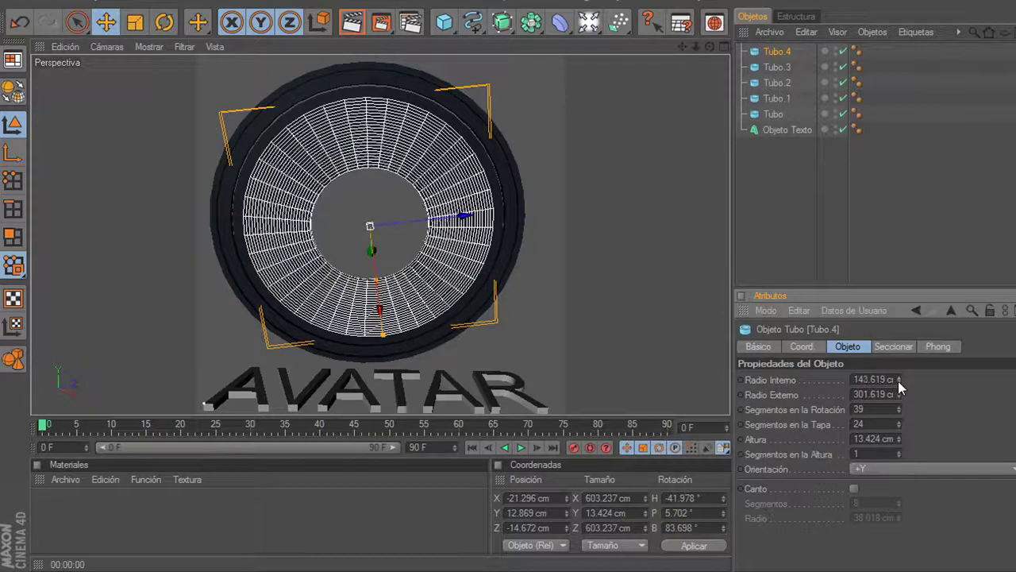
left_click(898, 381)
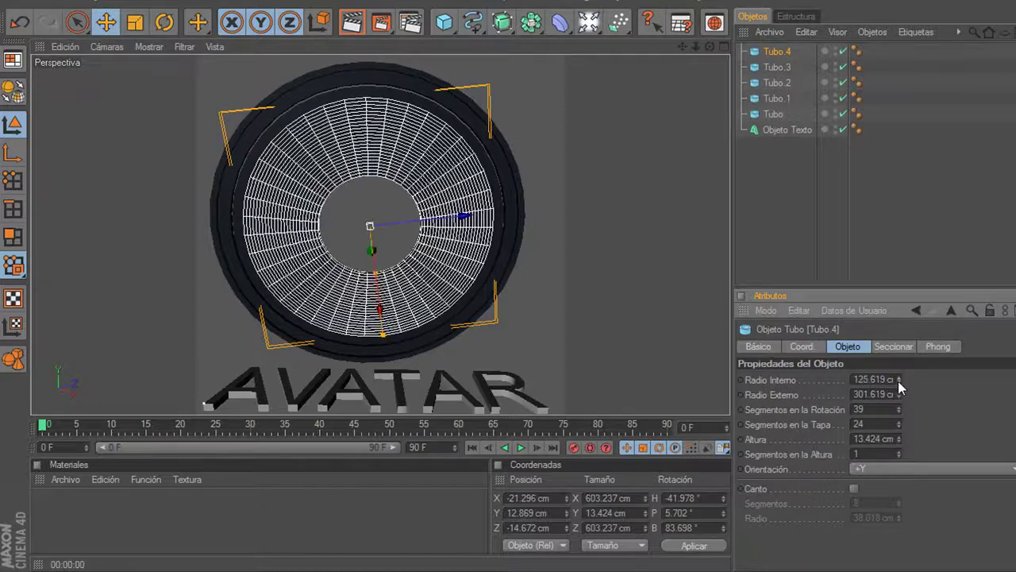
left_click(898, 381)
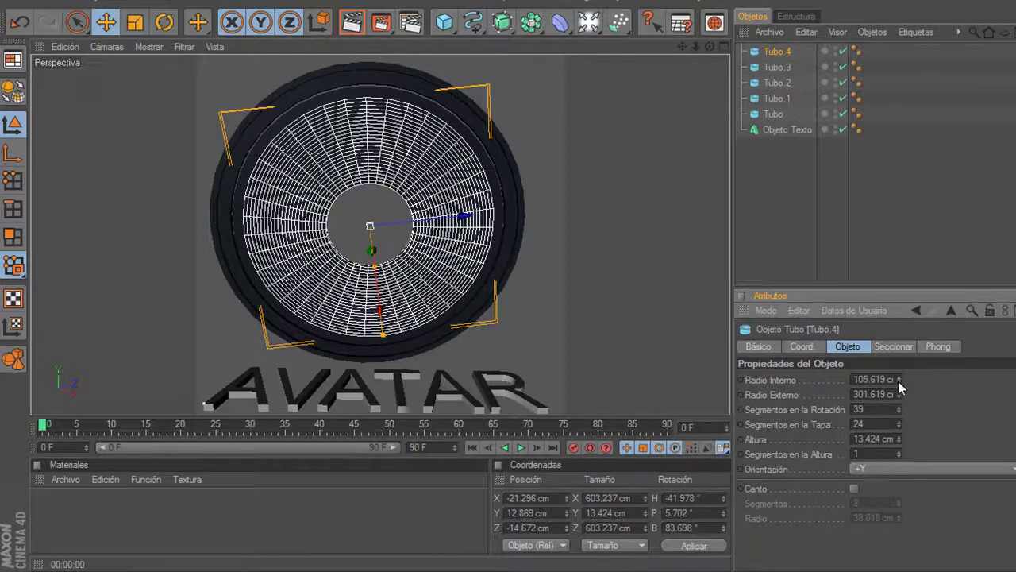
left_click(898, 381)
left_click(898, 381)
left_click(898, 381)
left_click(898, 382)
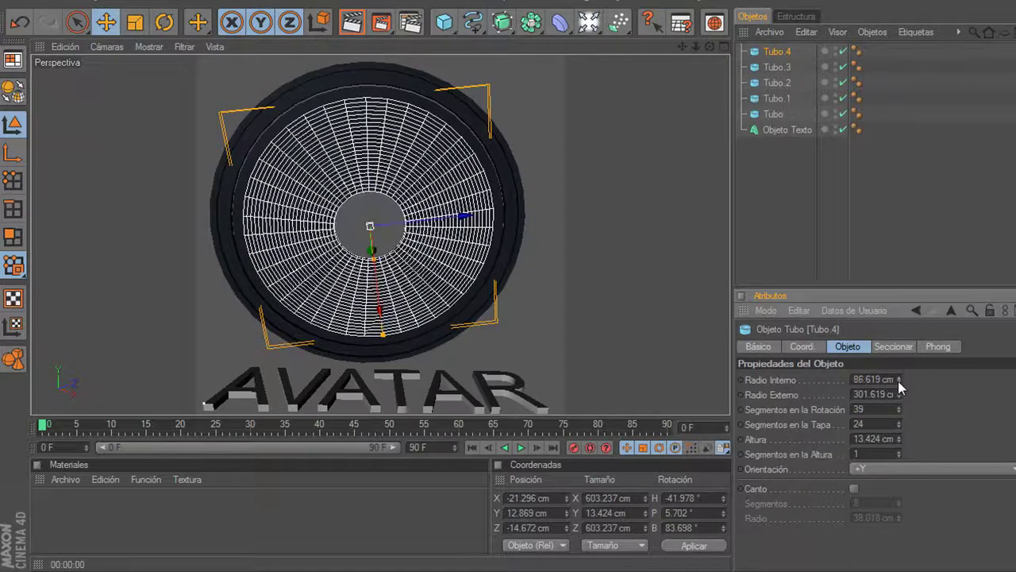
left_click(898, 381)
left_click(898, 381)
left_click(898, 381)
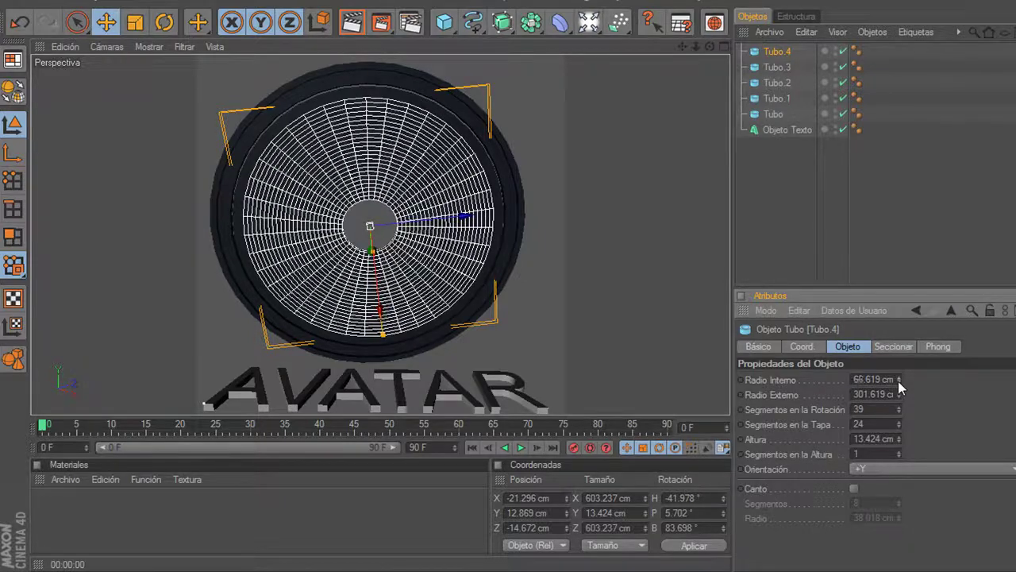
left_click(898, 381)
left_click(898, 381)
left_click(898, 381)
left_click(898, 381)
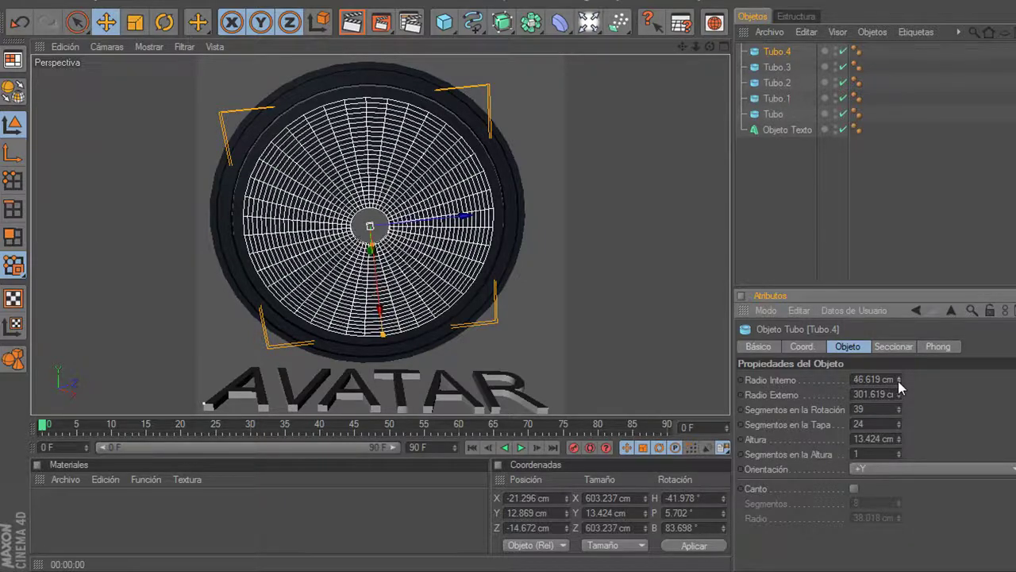
left_click(898, 381)
left_click(898, 381)
left_click(898, 381)
left_click(898, 381)
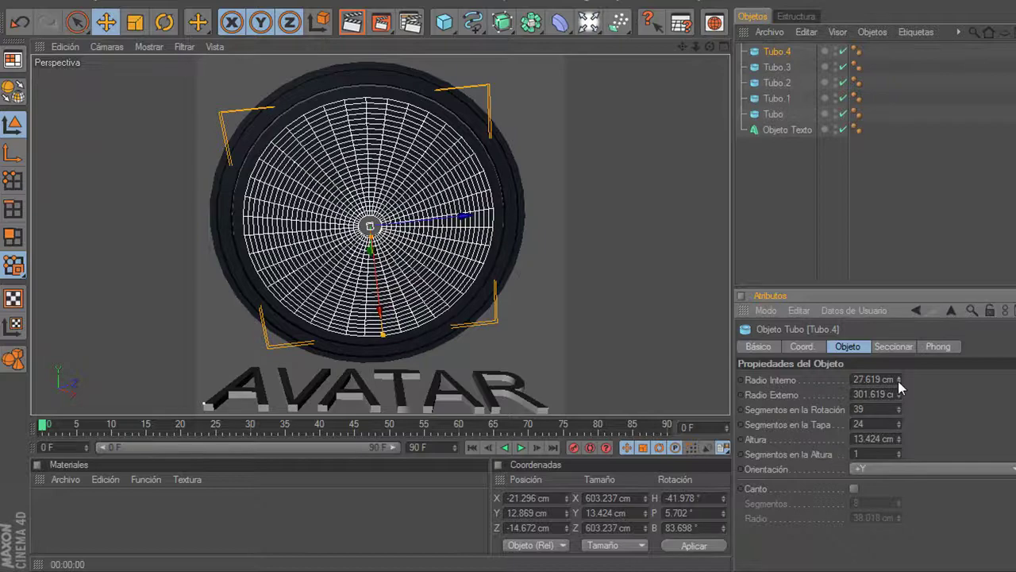
left_click(898, 381)
left_click(898, 381)
left_click(898, 382)
left_click(898, 381)
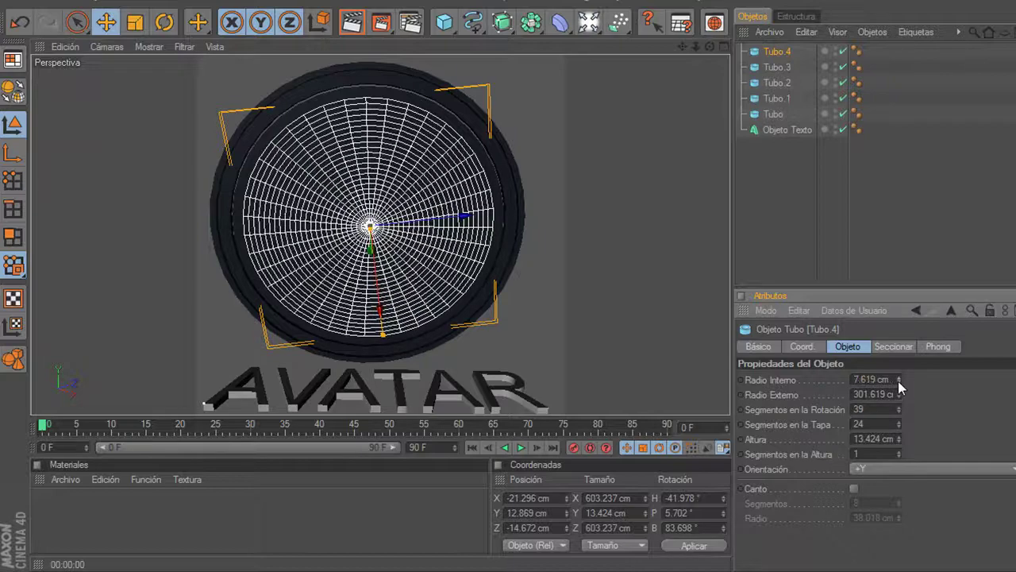
- Adjust Tubo.4's outer radius to 267.619 cm
left_click(900, 396)
left_click(899, 396)
left_click(899, 396)
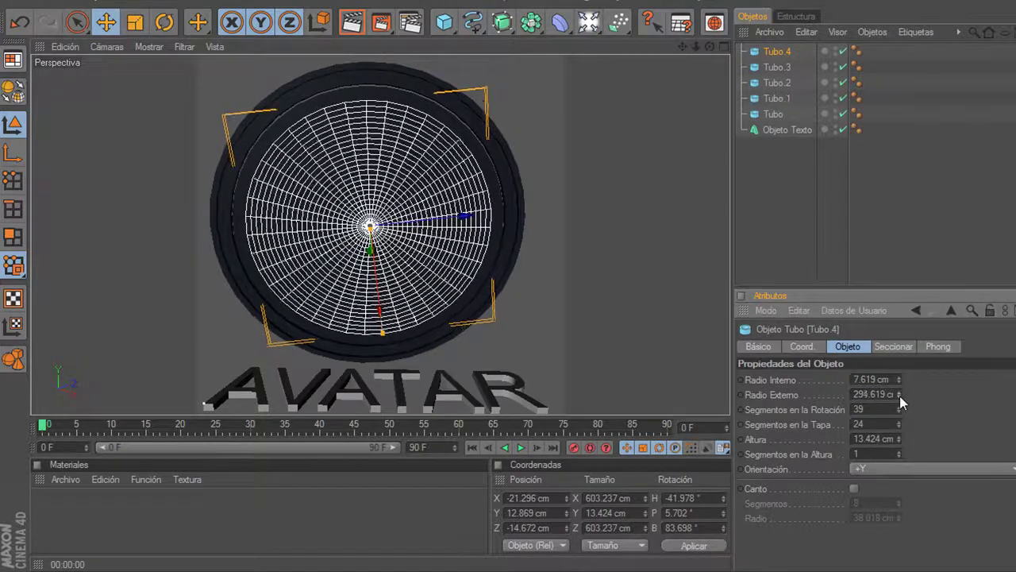
left_click(899, 396)
left_click(900, 397)
left_click(899, 396)
left_click(899, 396)
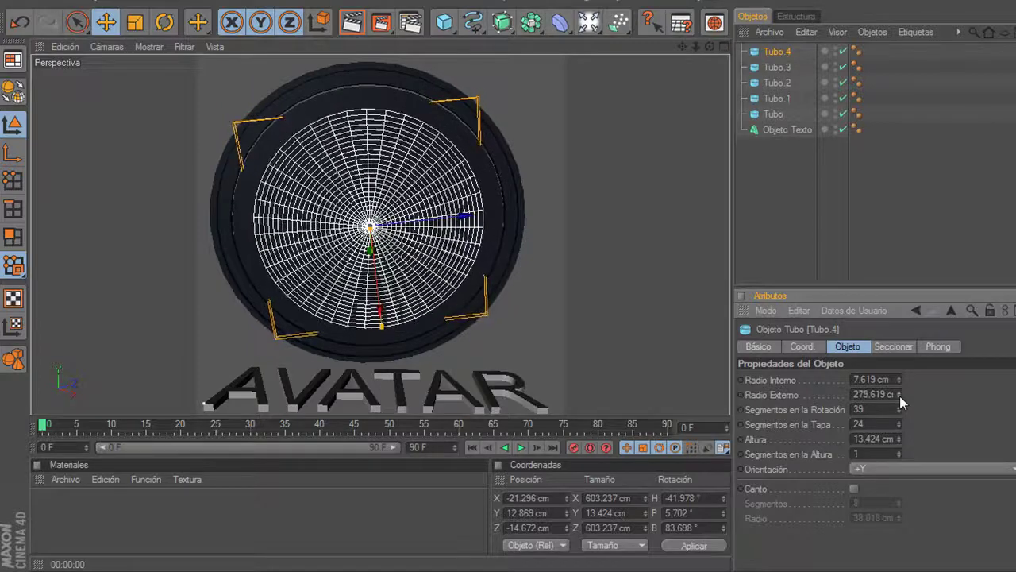
left_click(899, 396)
left_click(899, 397)
left_click(899, 396)
left_click(900, 396)
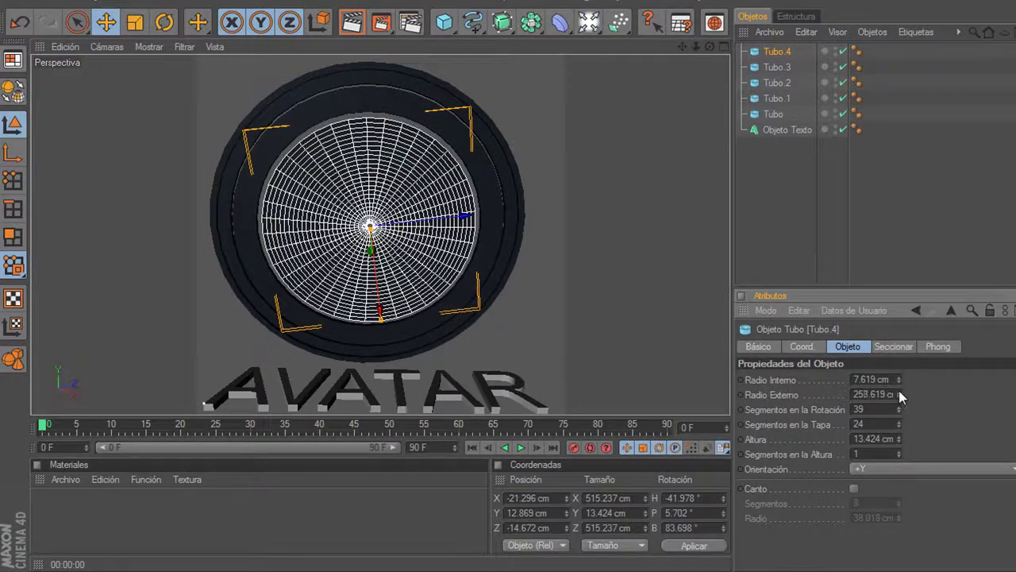
left_click(899, 391)
left_click(900, 392)
left_click(900, 391)
left_click(900, 391)
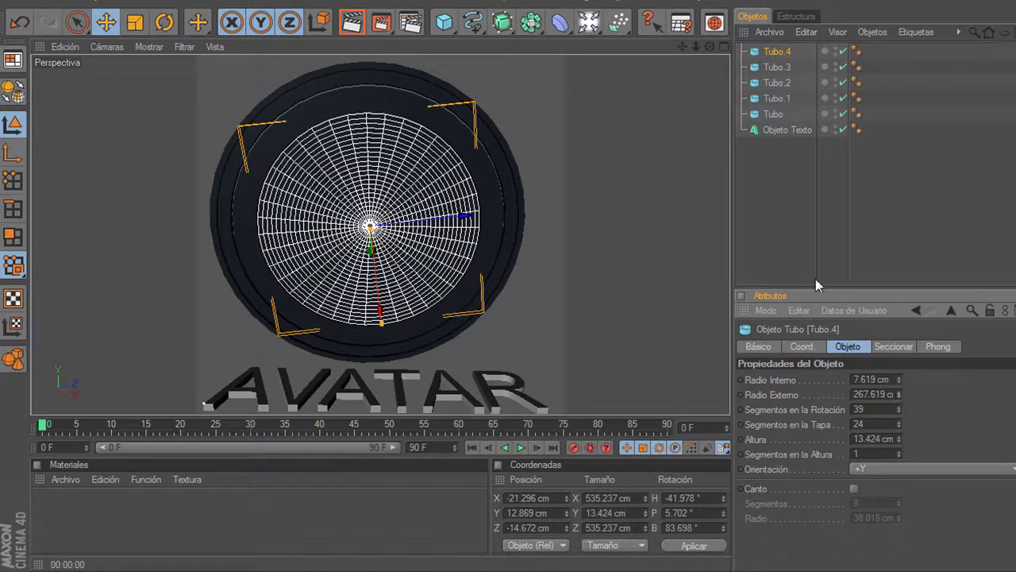
left_click(498, 227)
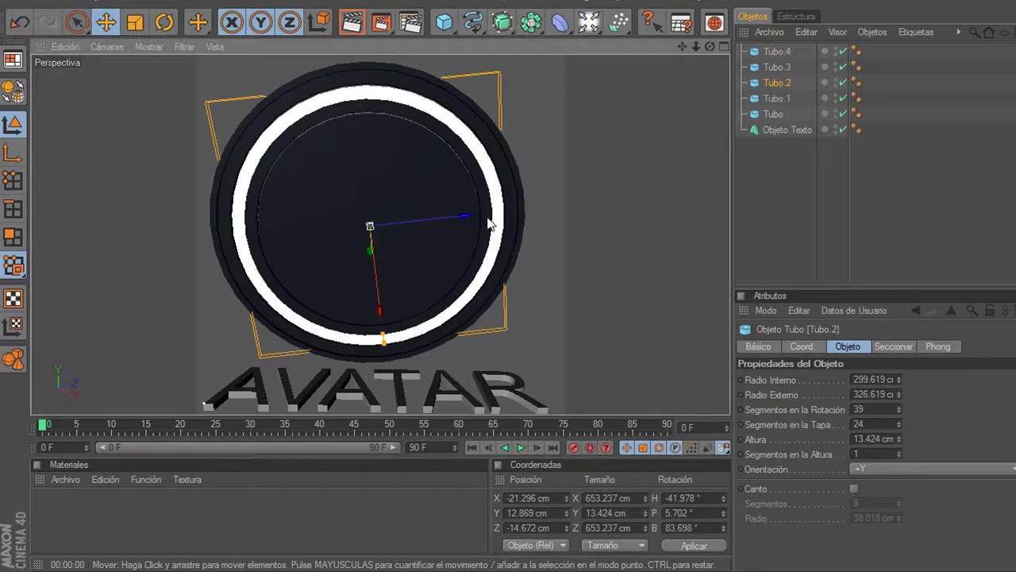
left_click(487, 222)
left_click(498, 205)
left_click(517, 212)
left_click(516, 212)
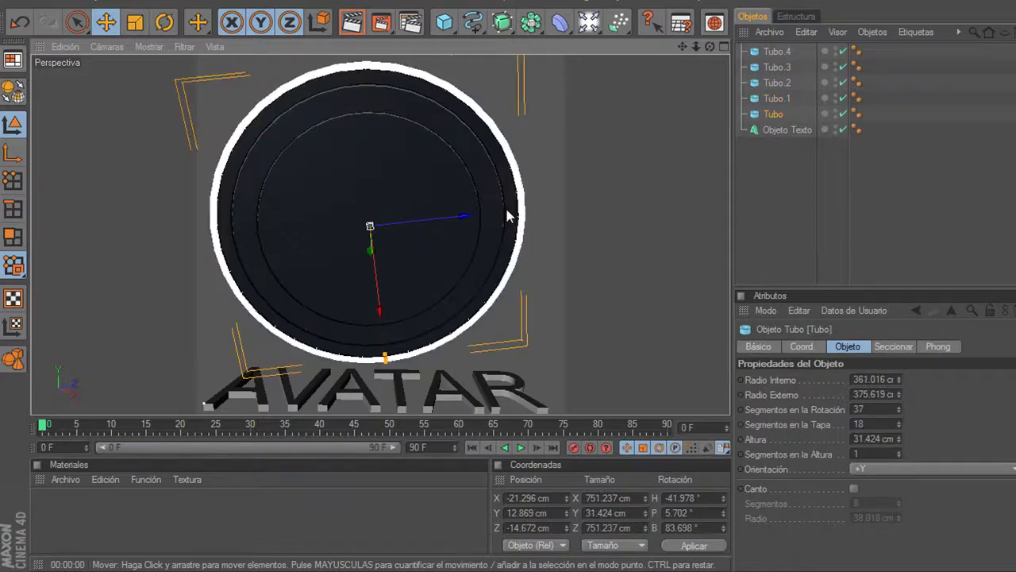
left_click(449, 192)
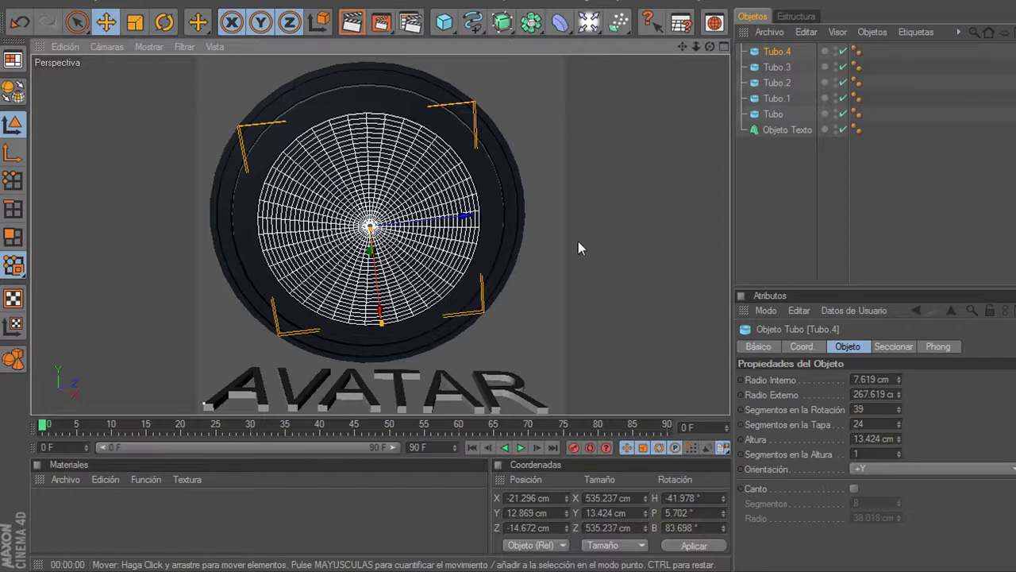
left_click(508, 144)
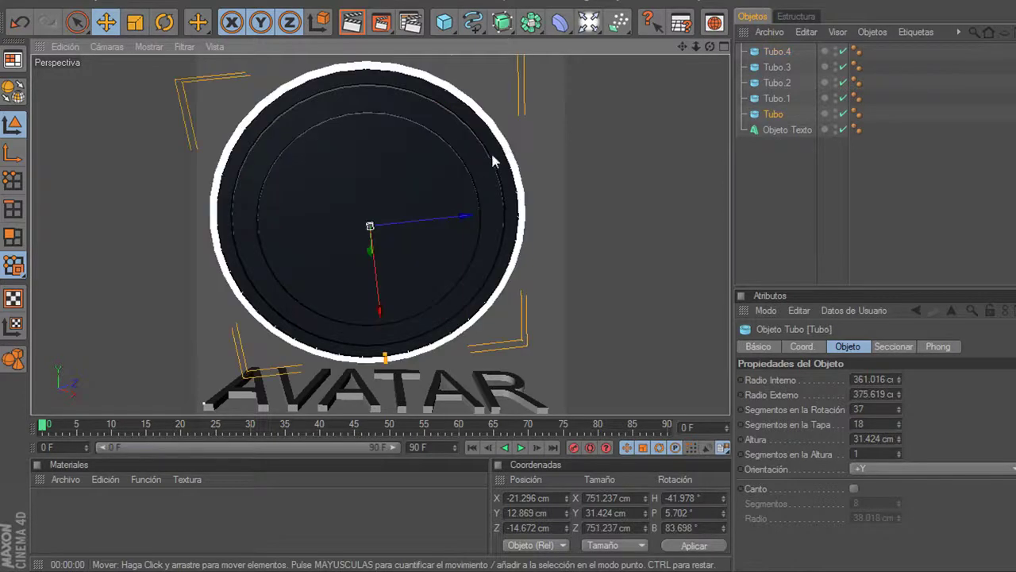
left_click(500, 159)
left_click(486, 169)
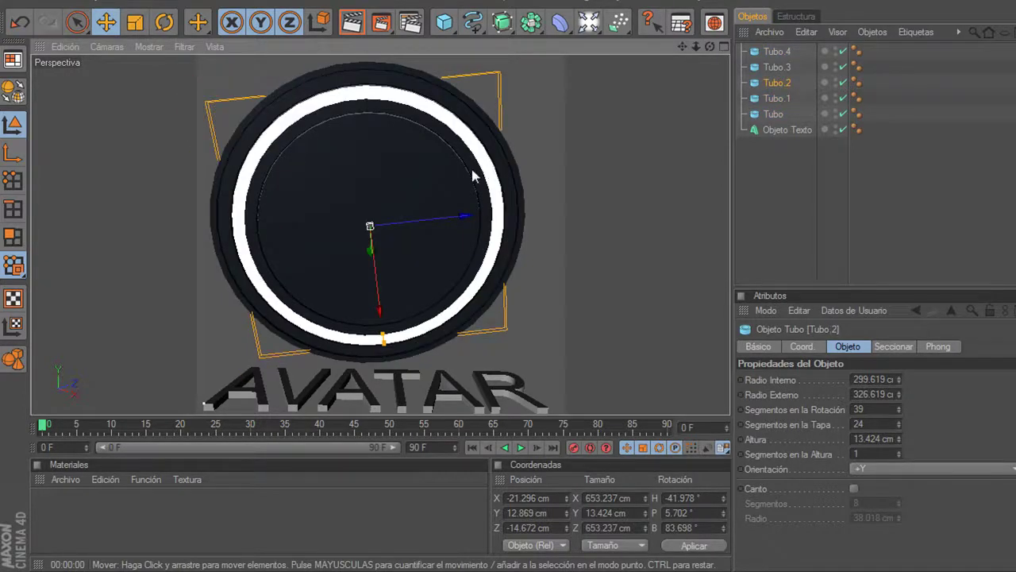
left_click(472, 170)
left_click(434, 172)
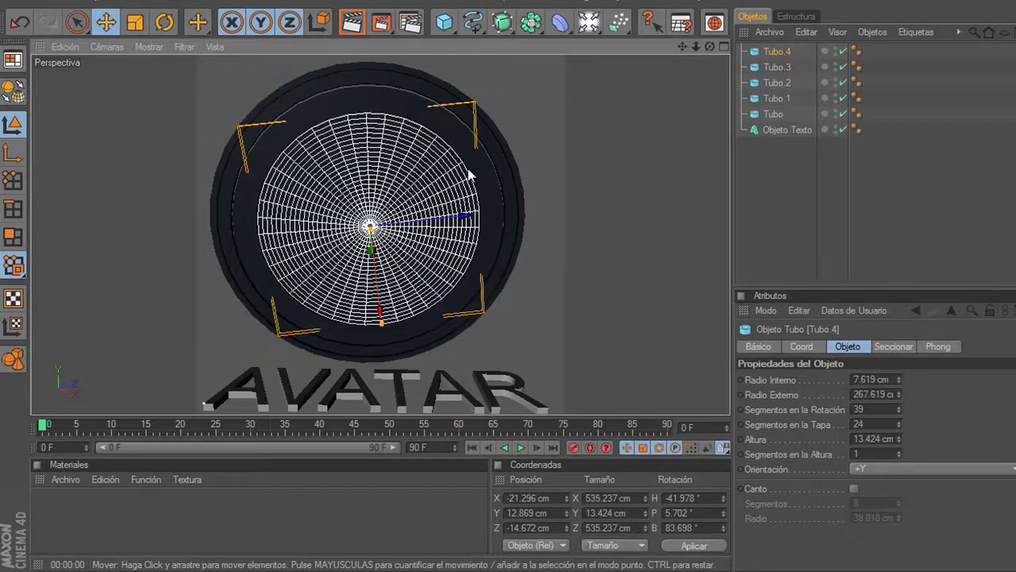
left_click(472, 172)
left_click(484, 166)
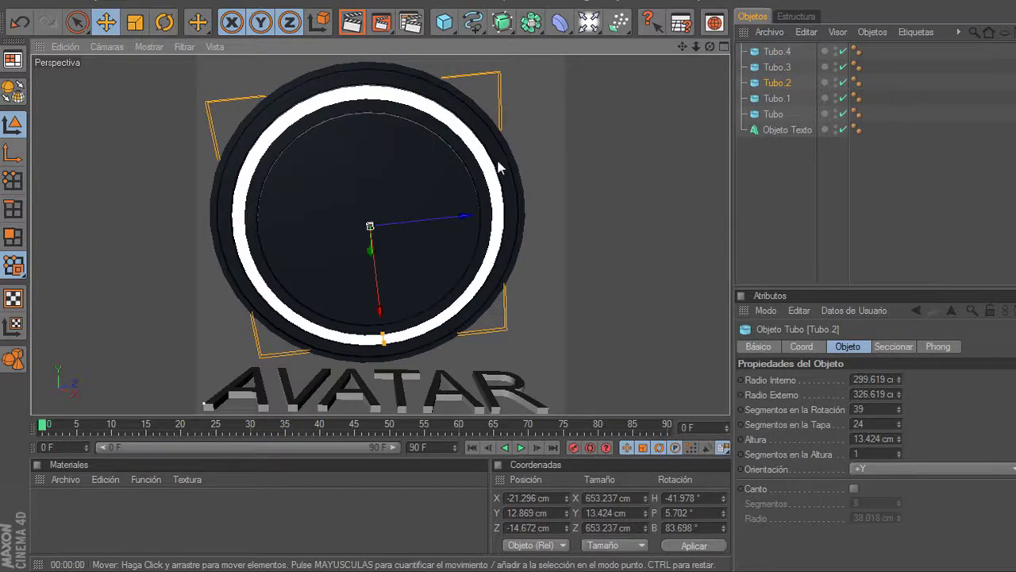
left_click(502, 167)
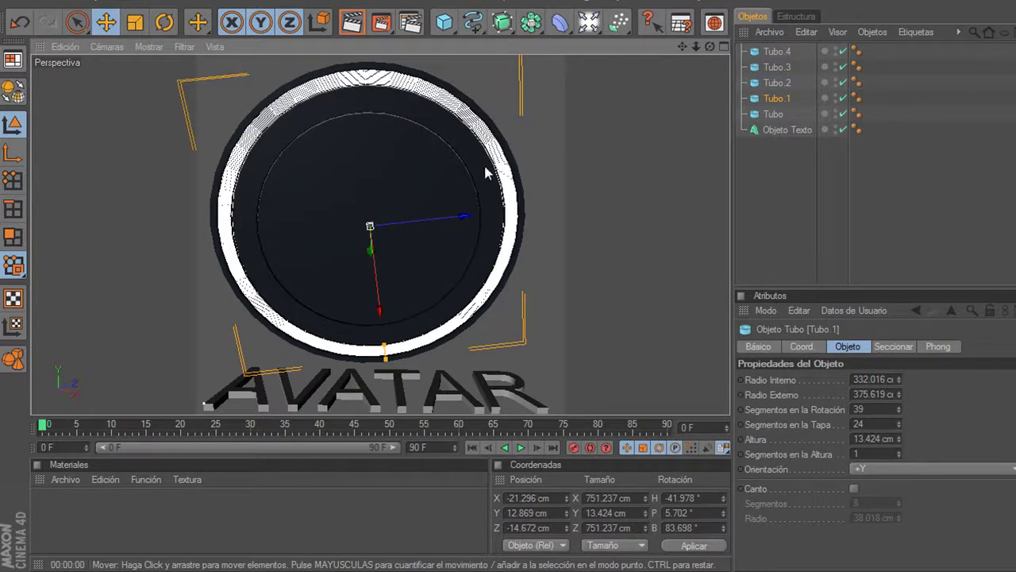
left_click(485, 170)
left_click(471, 176)
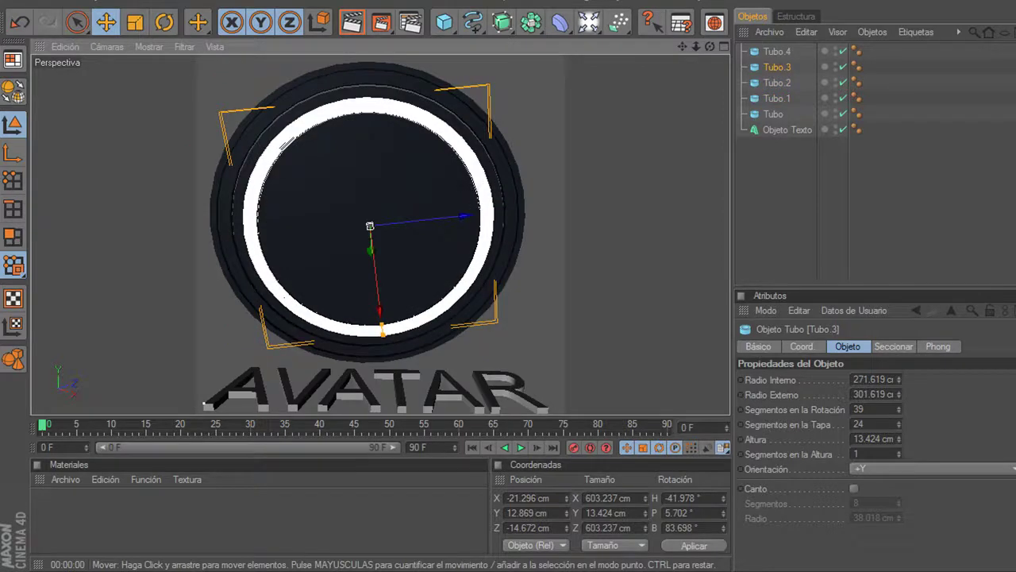
left_click(453, 181)
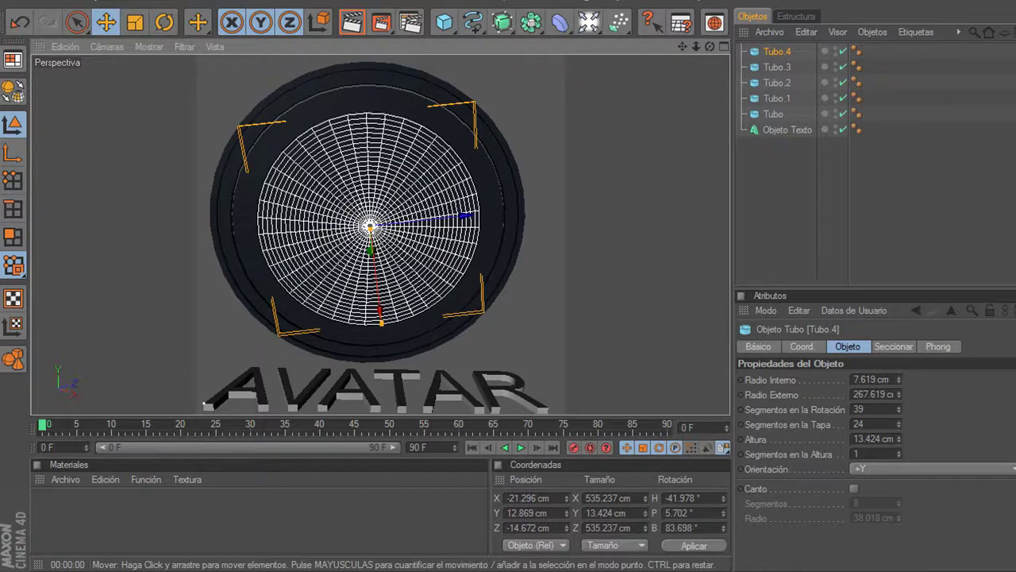
left_click(289, 151)
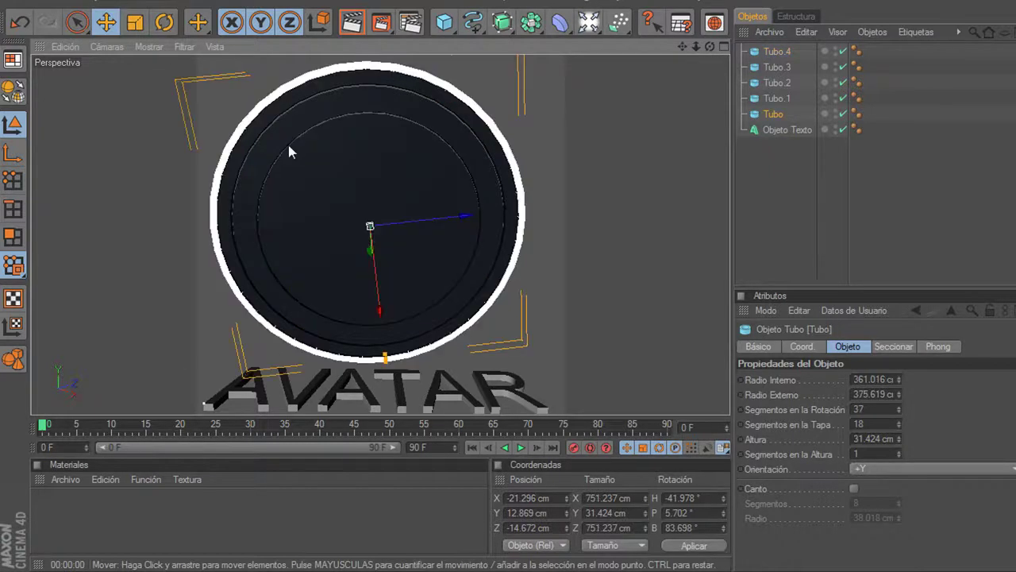
- Add material Mat in the Materiales panel with colour set to red (235, 12, 12)
left_click(54, 479)
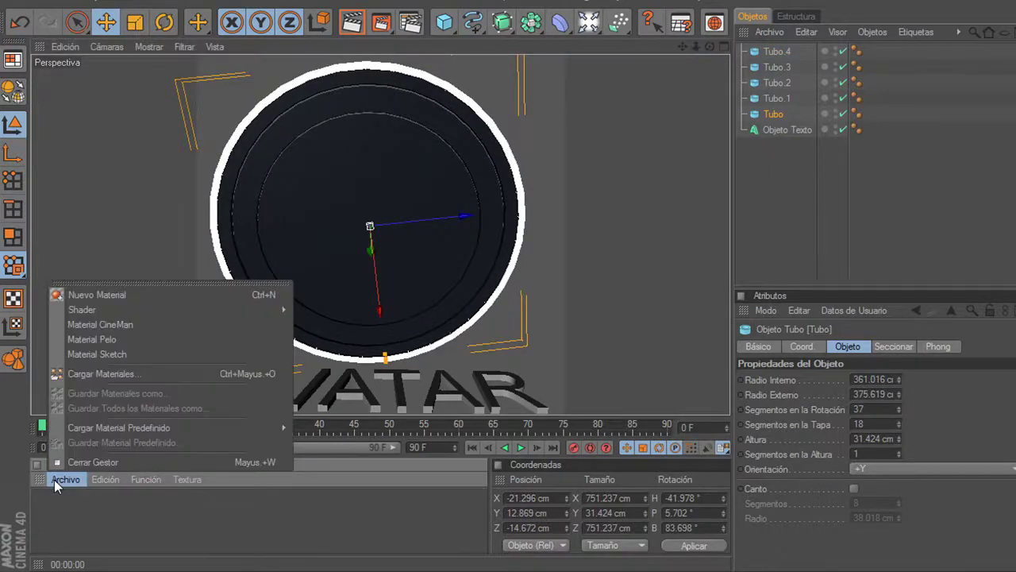
left_click(142, 293)
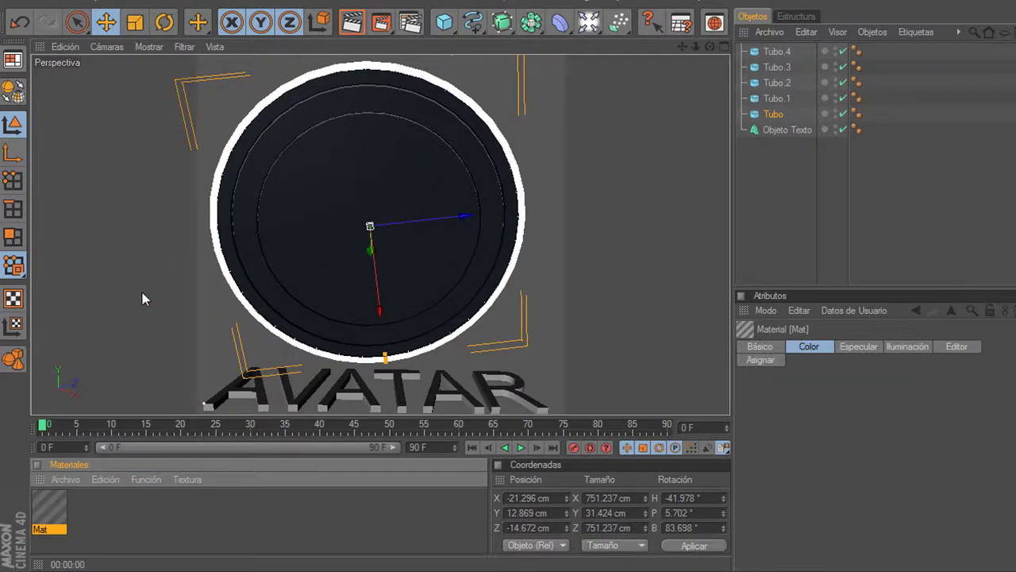
double_click(54, 506)
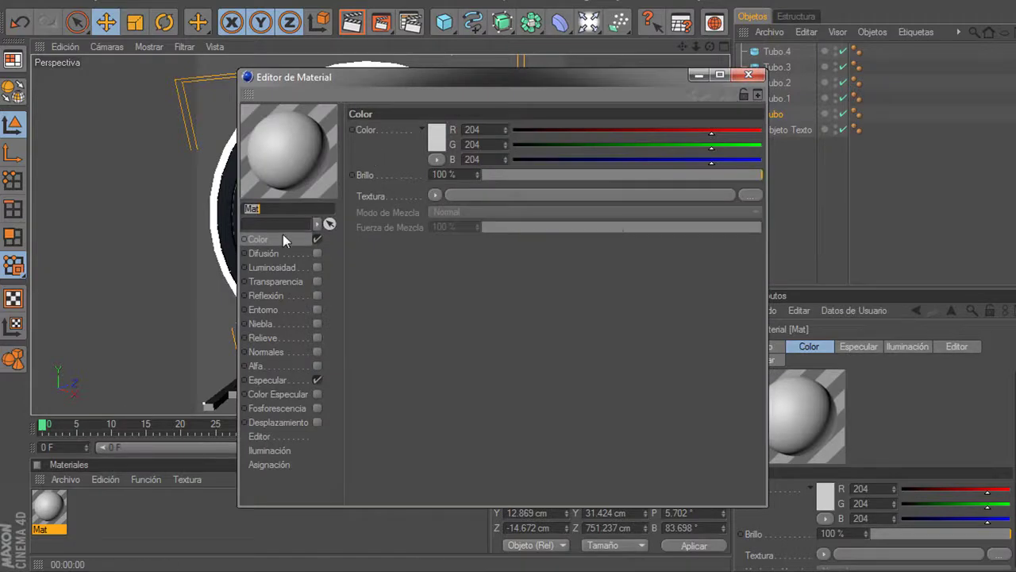
left_click(435, 137)
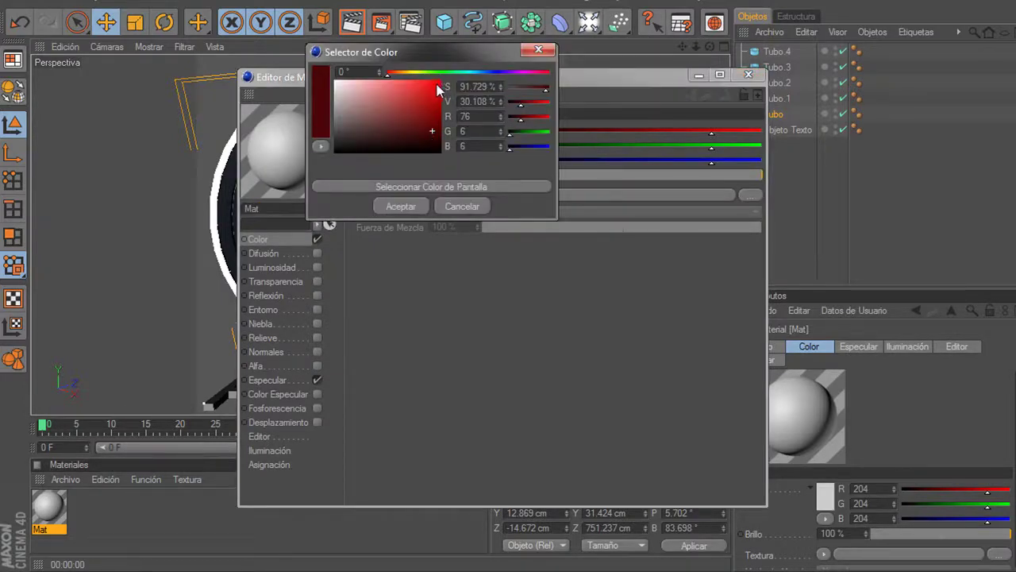
left_click(435, 81)
left_click_drag(437, 87, 437, 94)
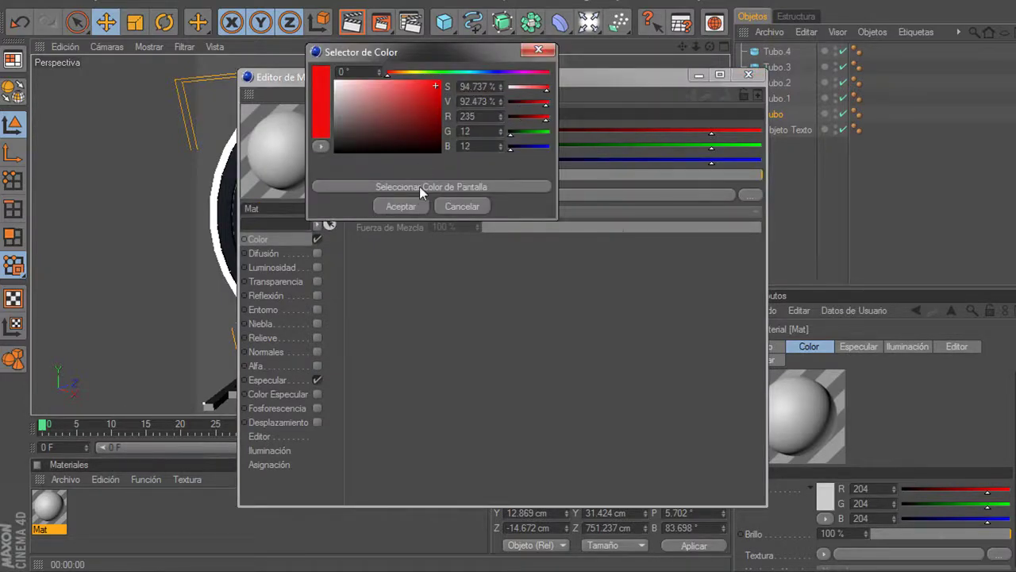
left_click(411, 205)
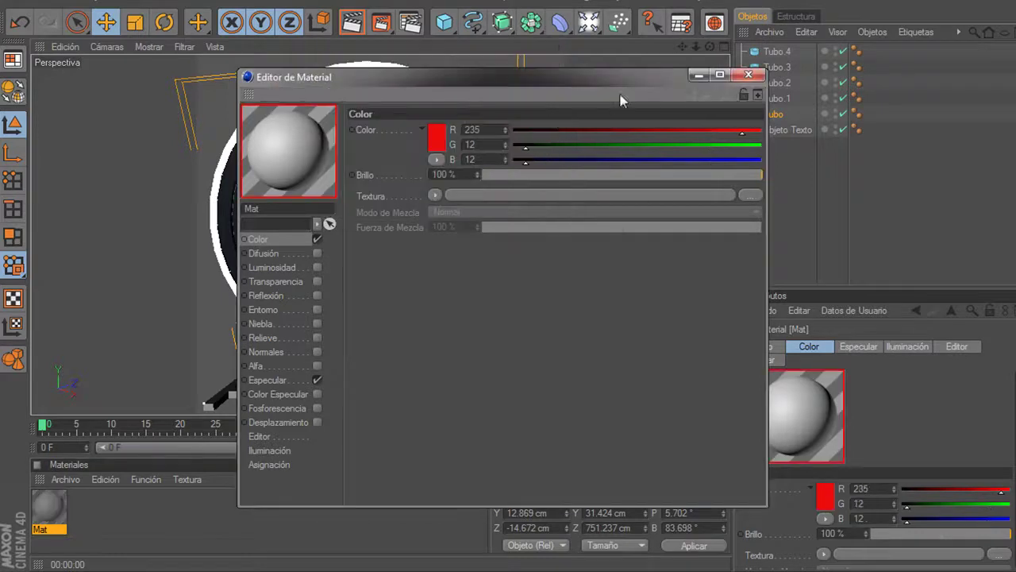
left_click(748, 75)
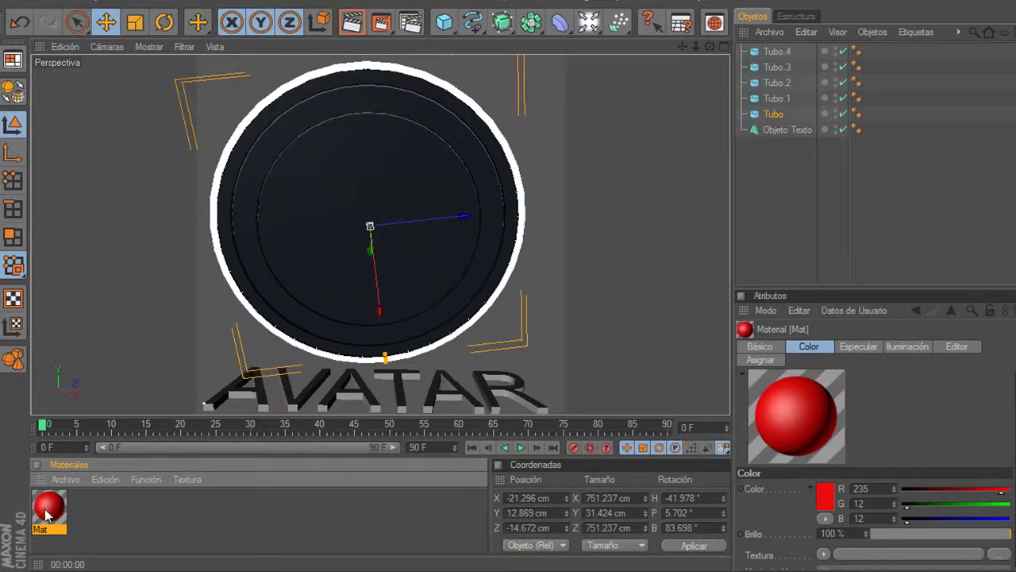
- Drag Mat onto the outer ring Tubo, the ring Tubo.3 and the AVATAR text
left_click_drag(49, 510, 216, 242)
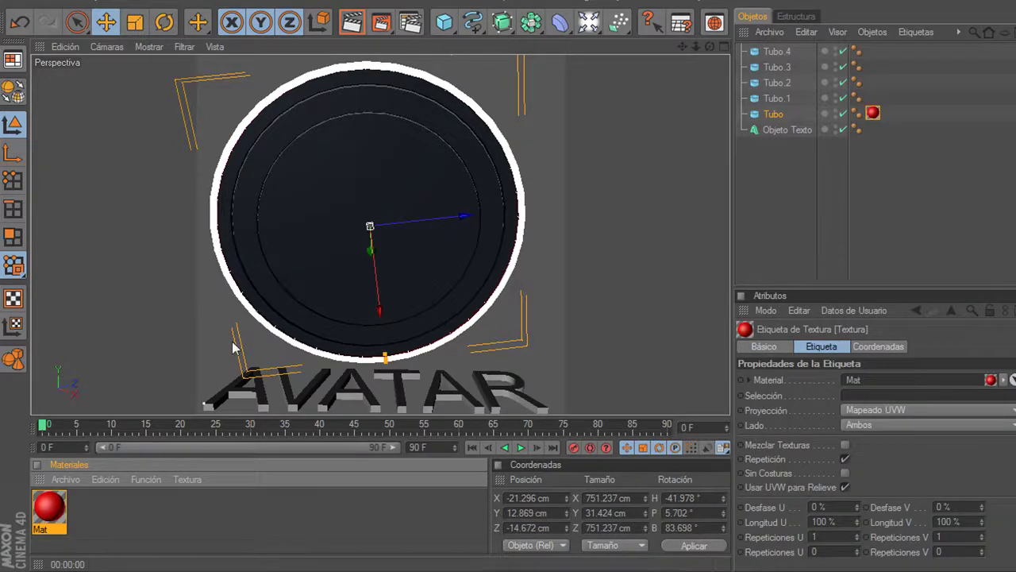
left_click_drag(49, 520, 258, 270)
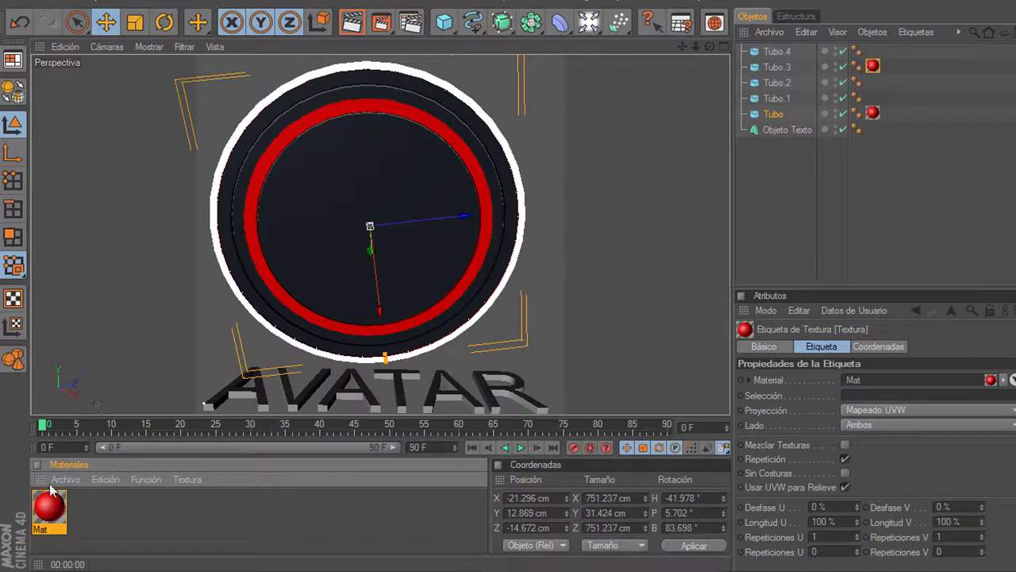
left_click(407, 80)
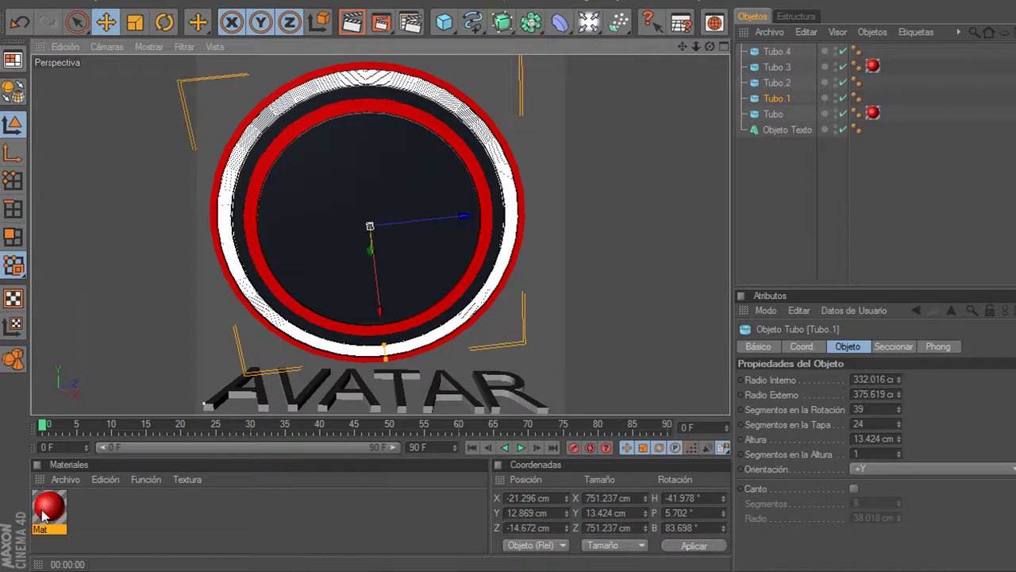
mouse_move(49, 506)
left_mouse_down()
mouse_move(191, 386)
mouse_move(215, 403)
left_mouse_up()
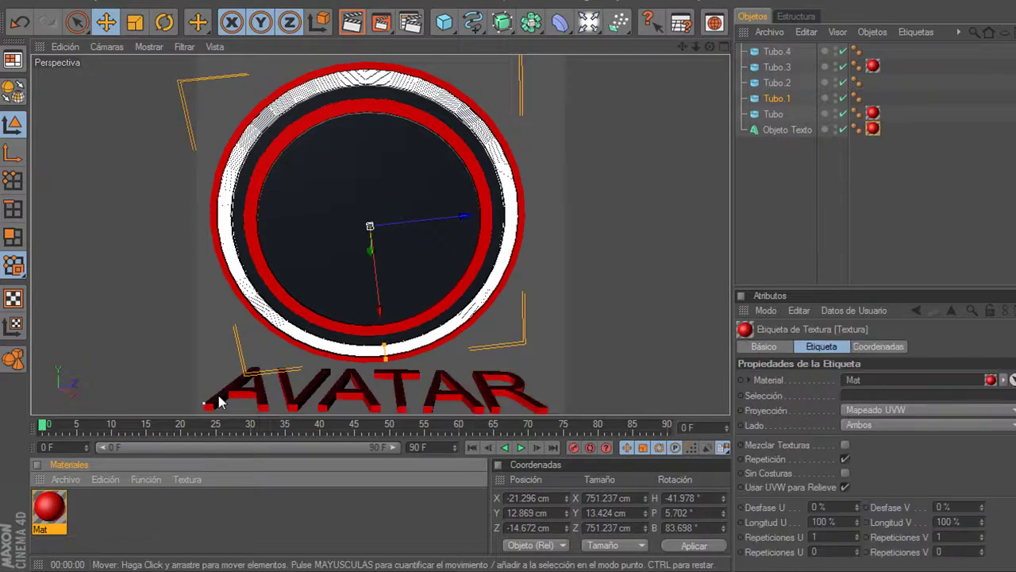
left_click(352, 22)
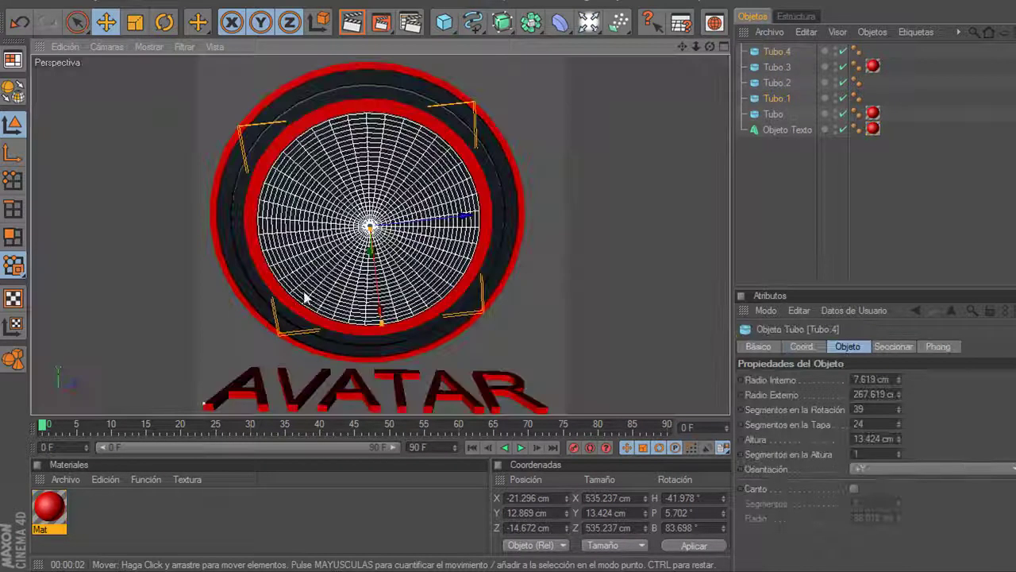
left_click(304, 292)
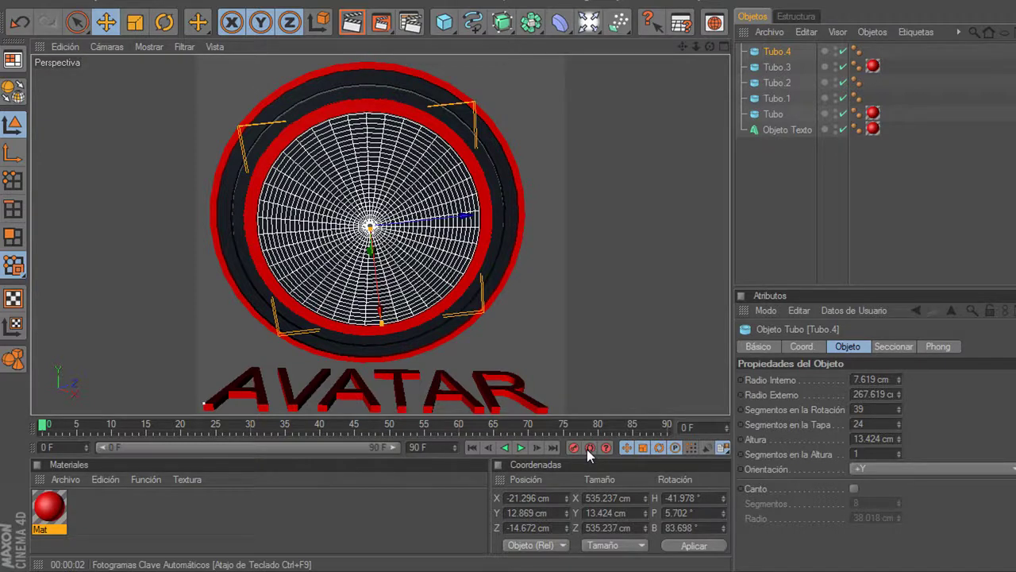
- Move the timeline to frame 70 and enable Autokey recording
left_click(529, 429)
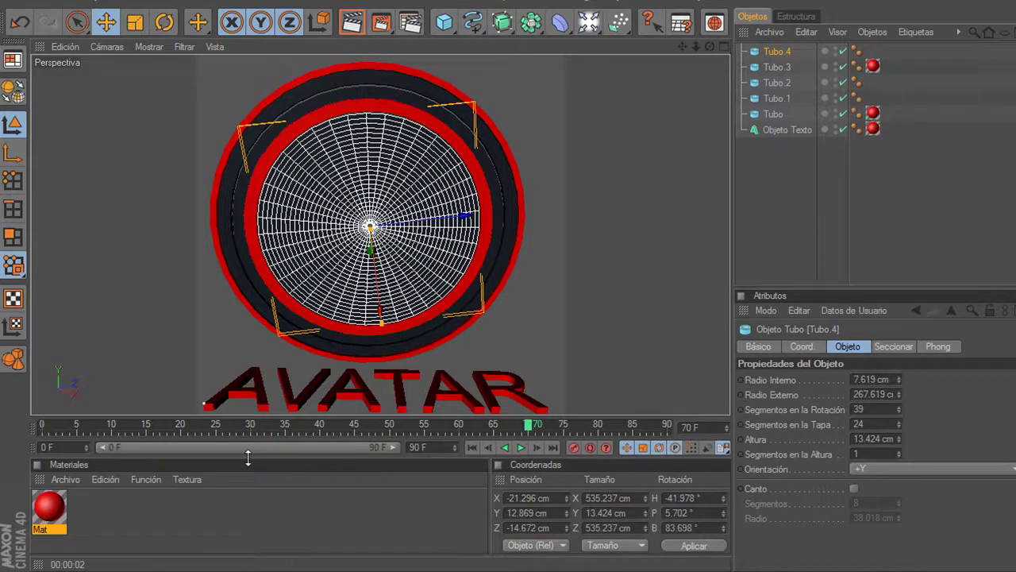
left_click(42, 427)
mouse_move(94, 420)
left_mouse_down()
mouse_move(327, 424)
mouse_move(532, 402)
left_mouse_up()
left_click(589, 448)
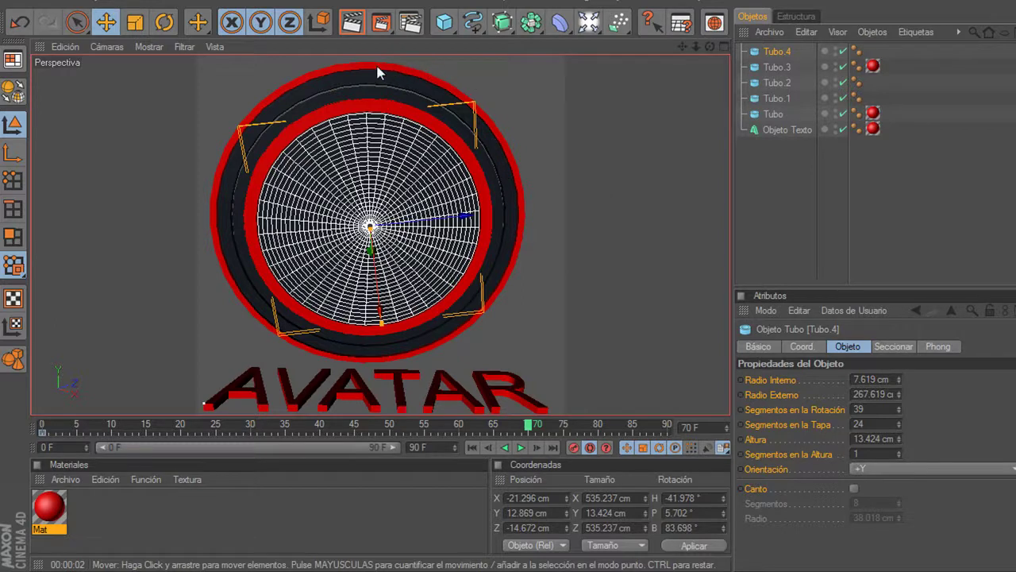
left_click(164, 23)
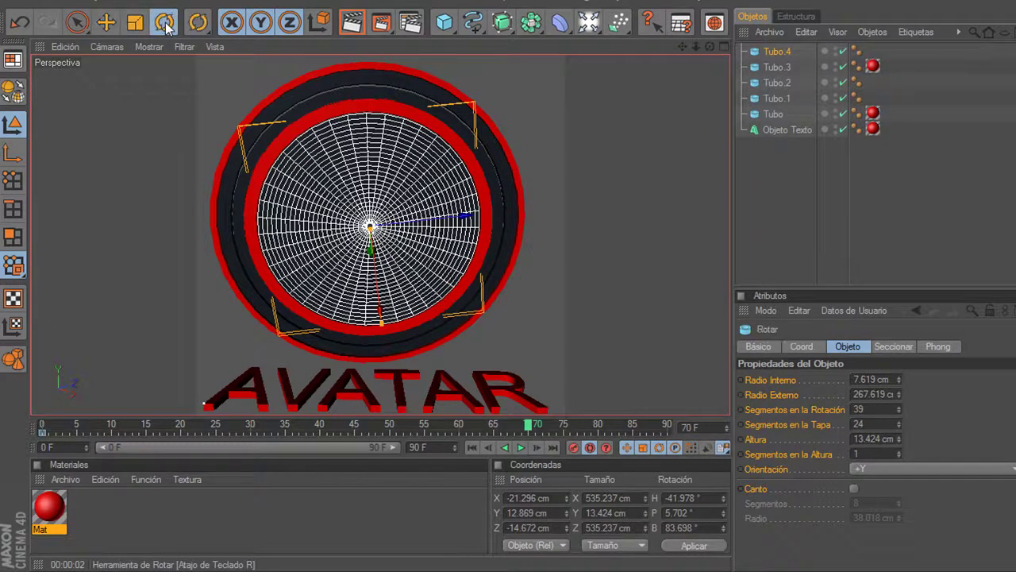
- Tilt the outer ring Tubo on its banking axis and turn Tubo.3 to face front
left_click(283, 86)
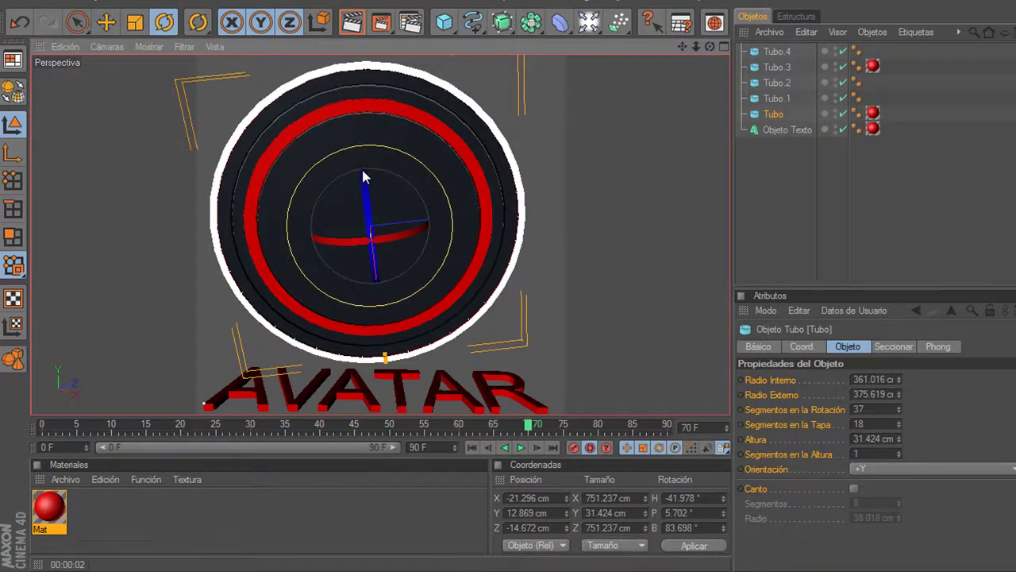
left_click_drag(363, 174, 363, 283)
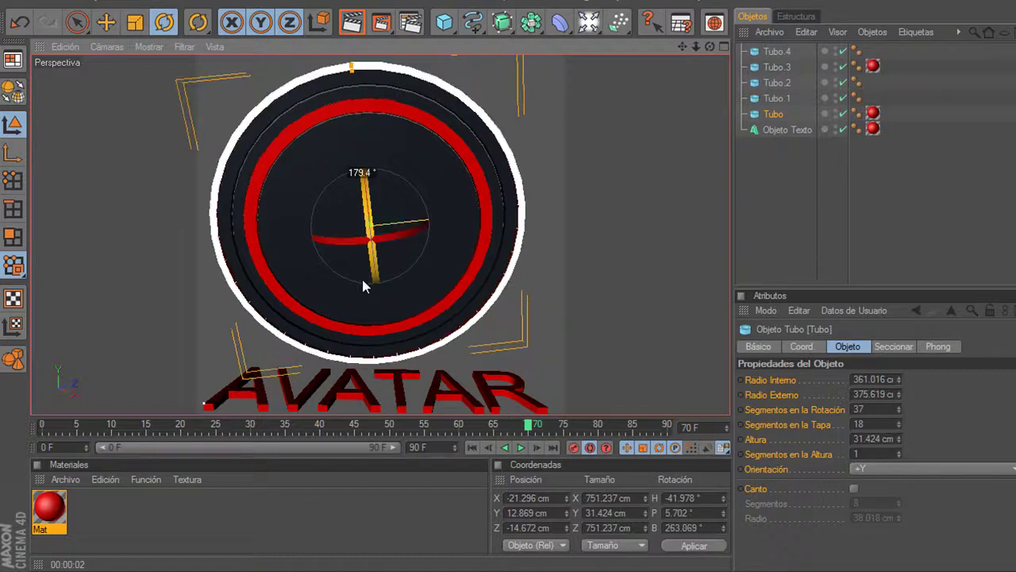
left_click(471, 169)
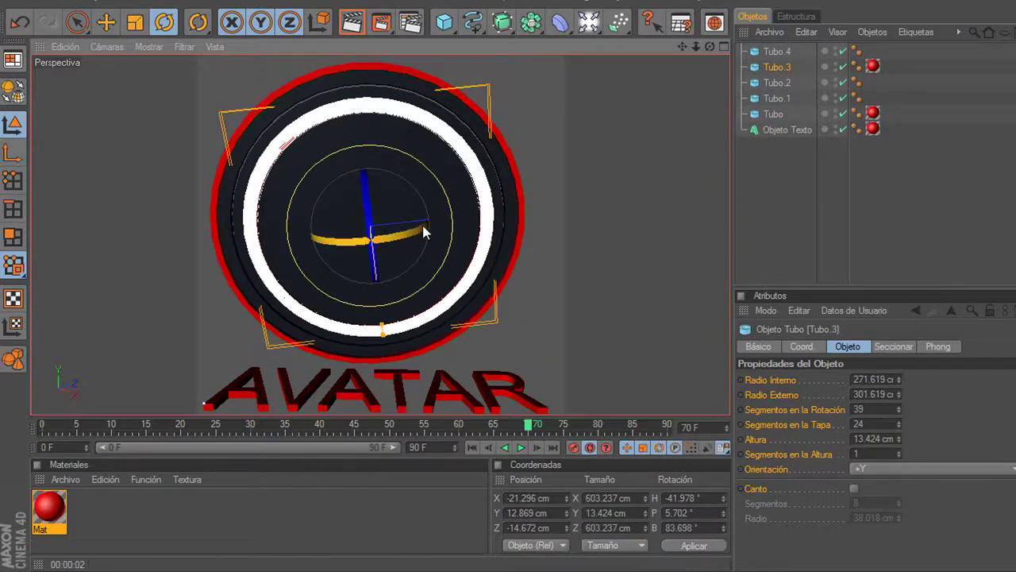
left_click_drag(422, 232, 290, 259)
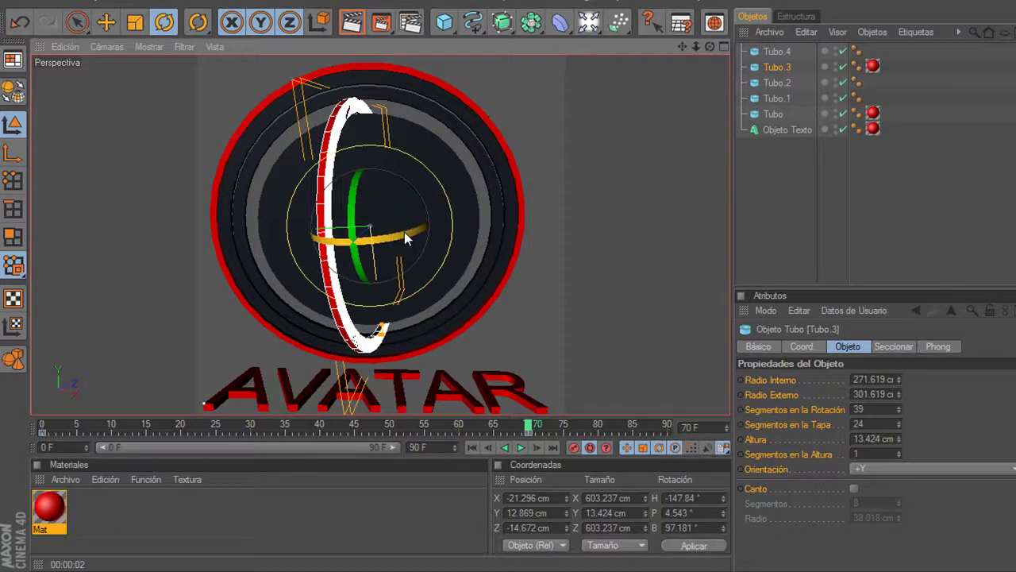
left_click_drag(406, 232, 356, 241)
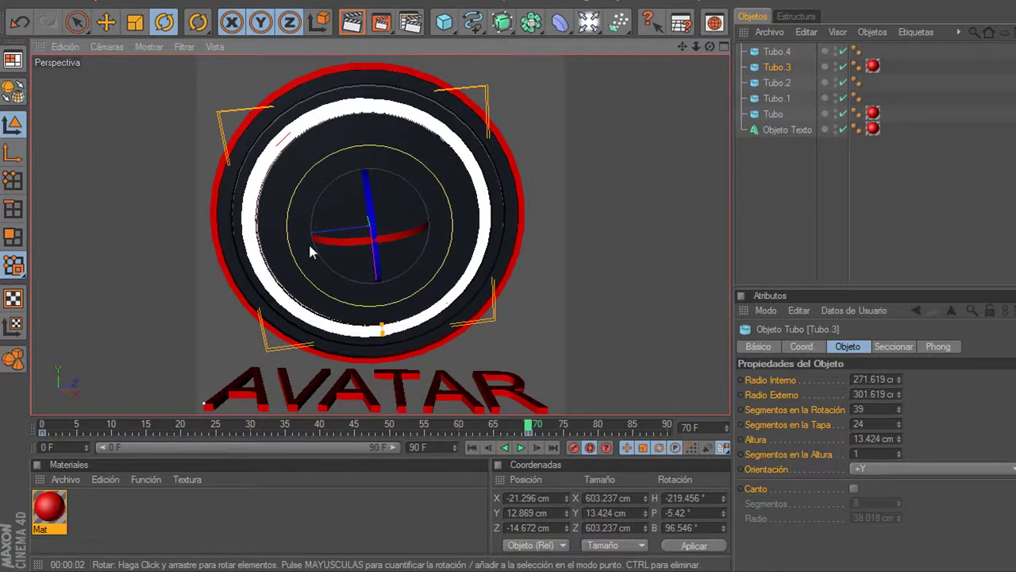
- Rotate Tubo.1 to B 264.739° and spin the disc Tubo.4 to B 252.57°
left_click(283, 104)
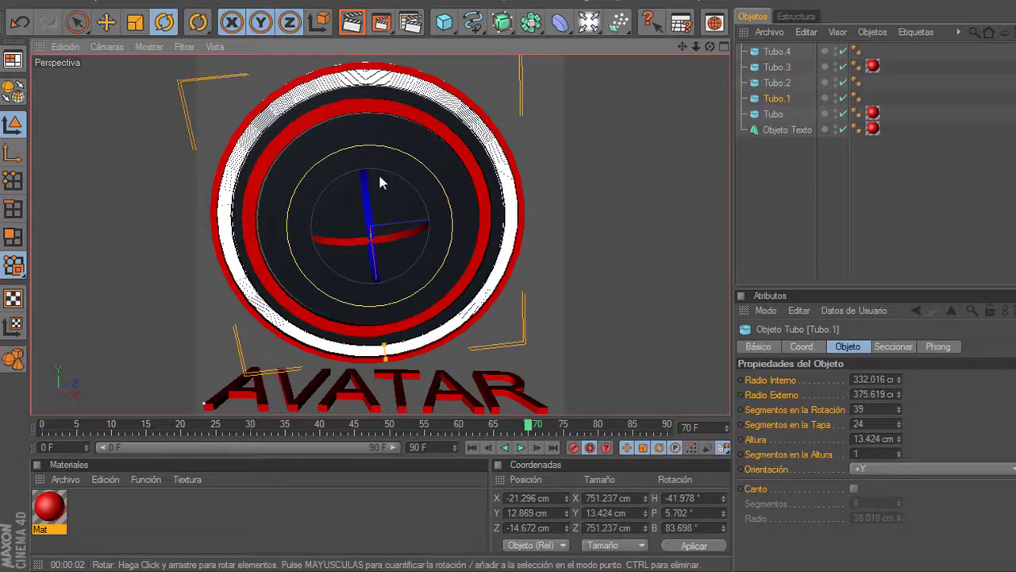
mouse_move(365, 182)
left_mouse_down()
mouse_move(367, 292)
mouse_move(365, 282)
left_mouse_up()
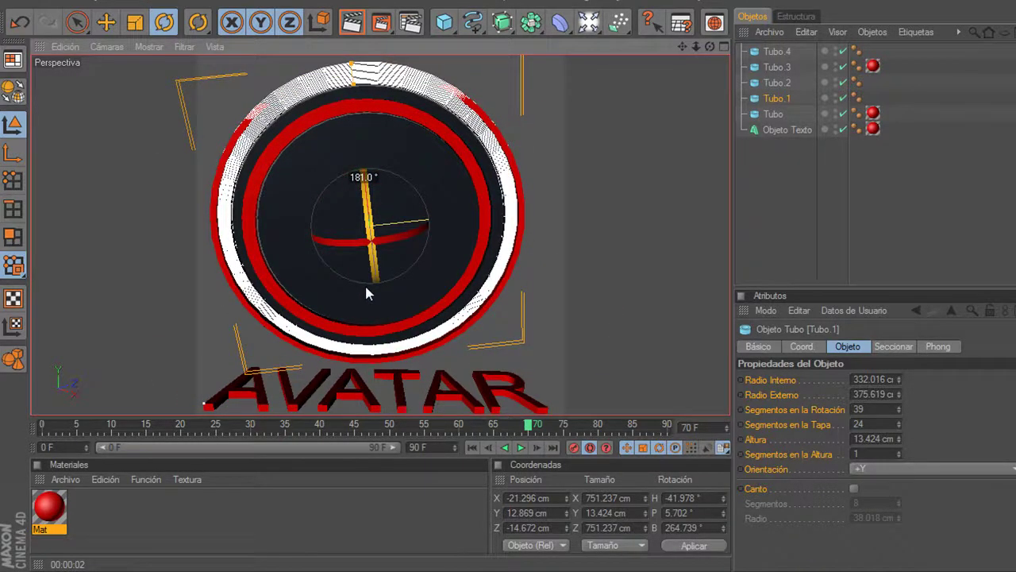
left_click(456, 225)
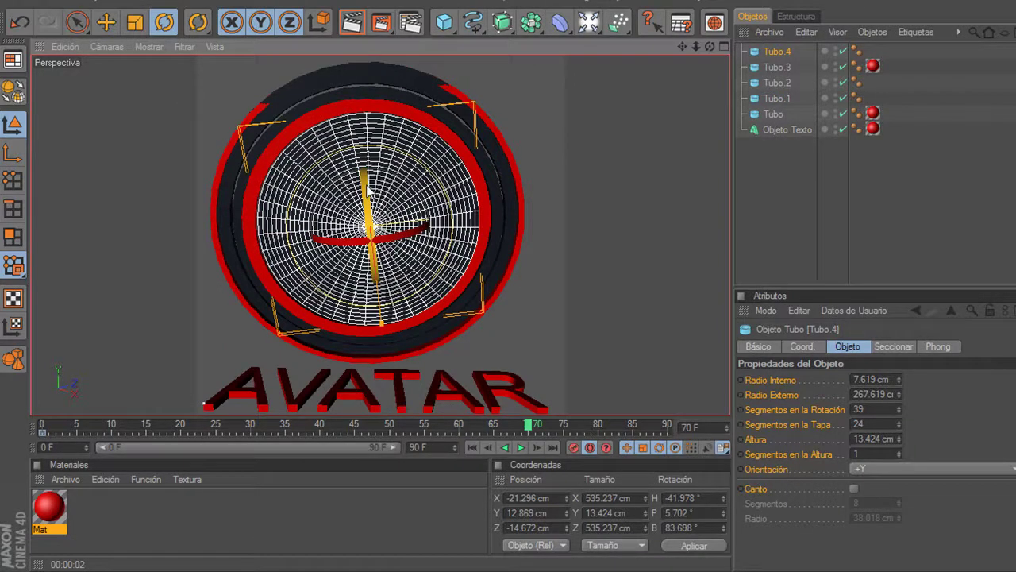
mouse_move(366, 188)
left_mouse_down()
mouse_move(378, 309)
mouse_move(379, 300)
left_mouse_up()
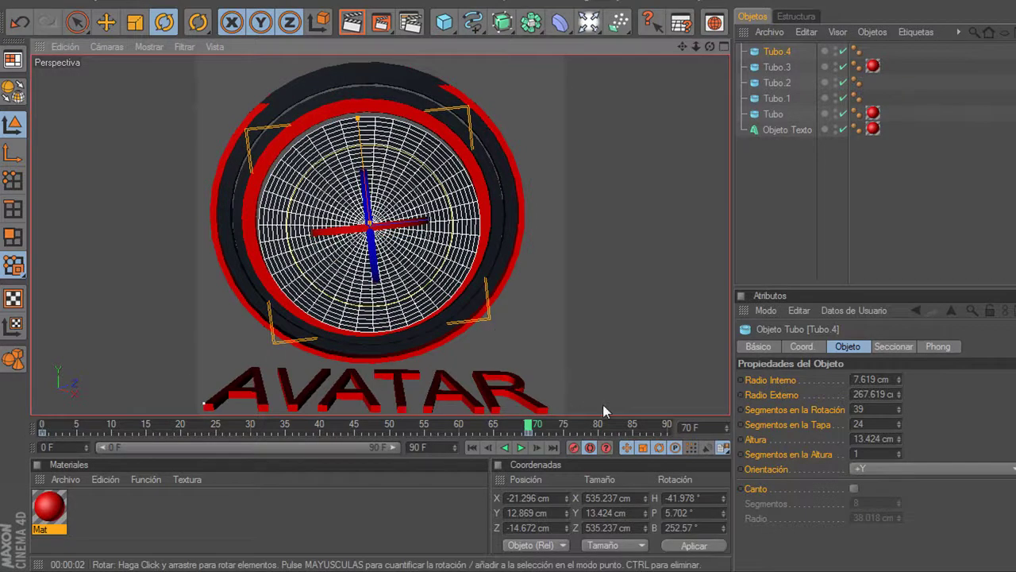
left_click(521, 449)
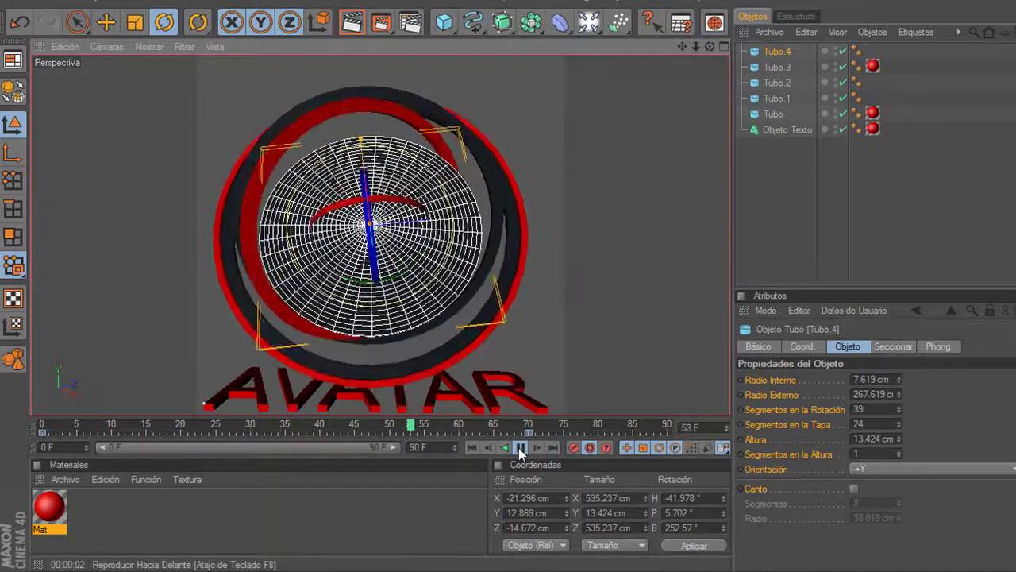
left_click(521, 447)
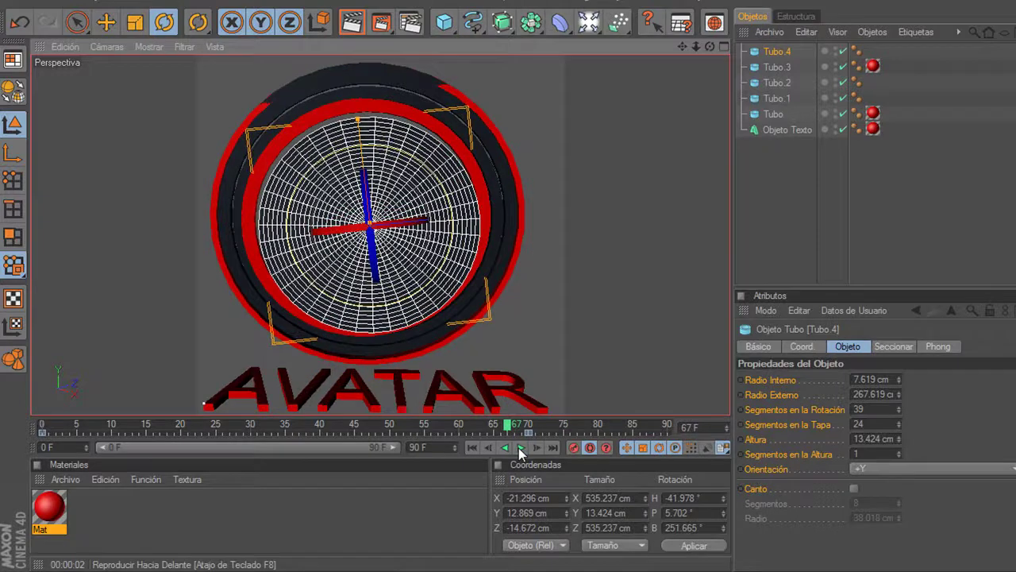
left_click_drag(510, 424, 530, 427)
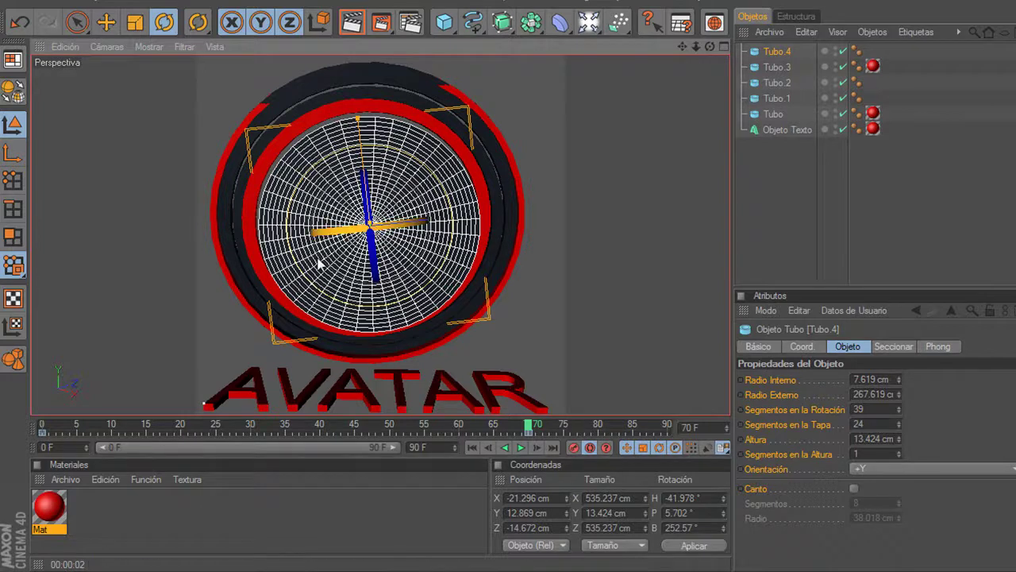
- Create a new material Mat.1 and open it in the material editor
left_click(58, 479)
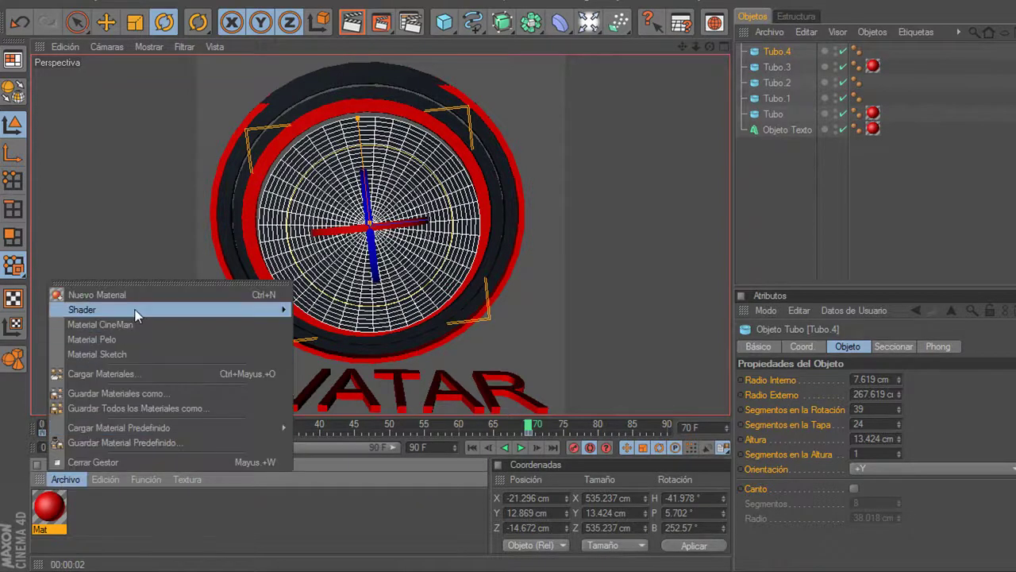
left_click(142, 296)
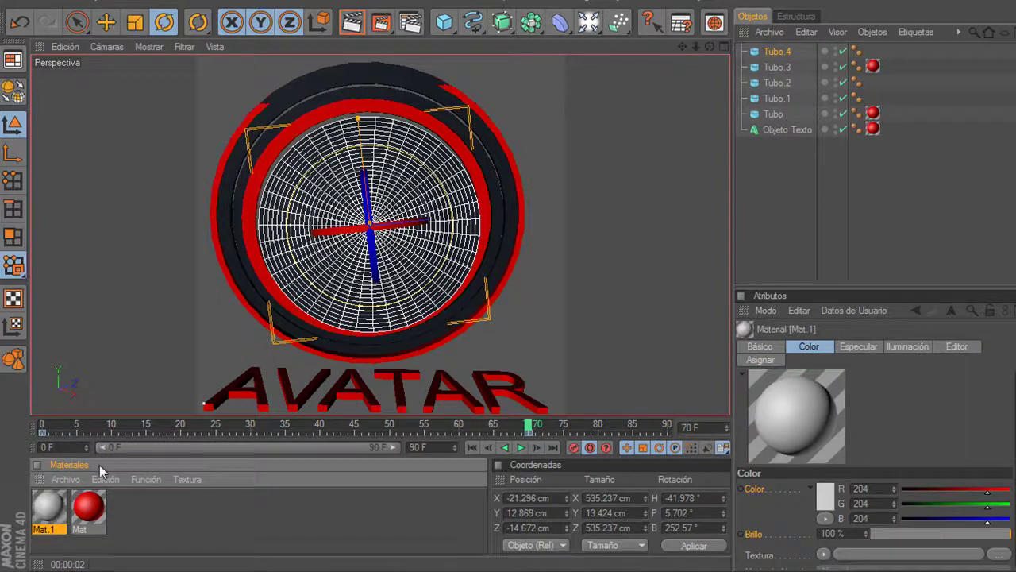
double_click(47, 507)
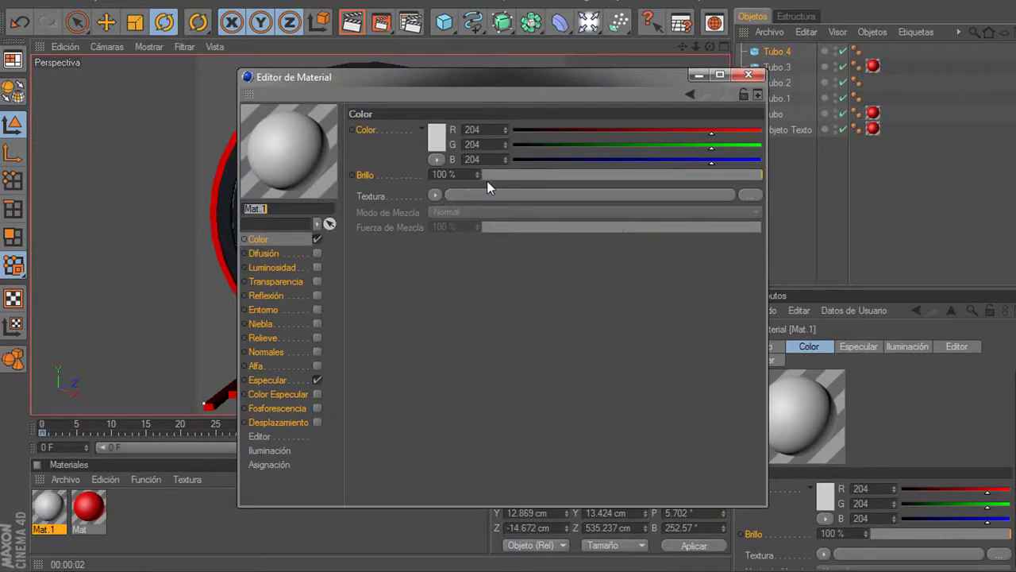
left_click(742, 195)
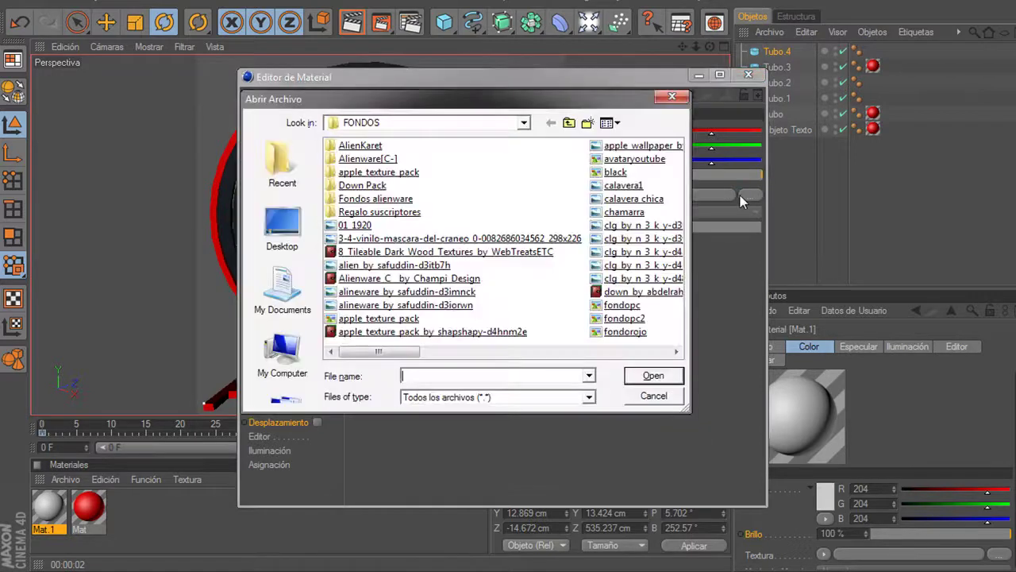
left_click(672, 98)
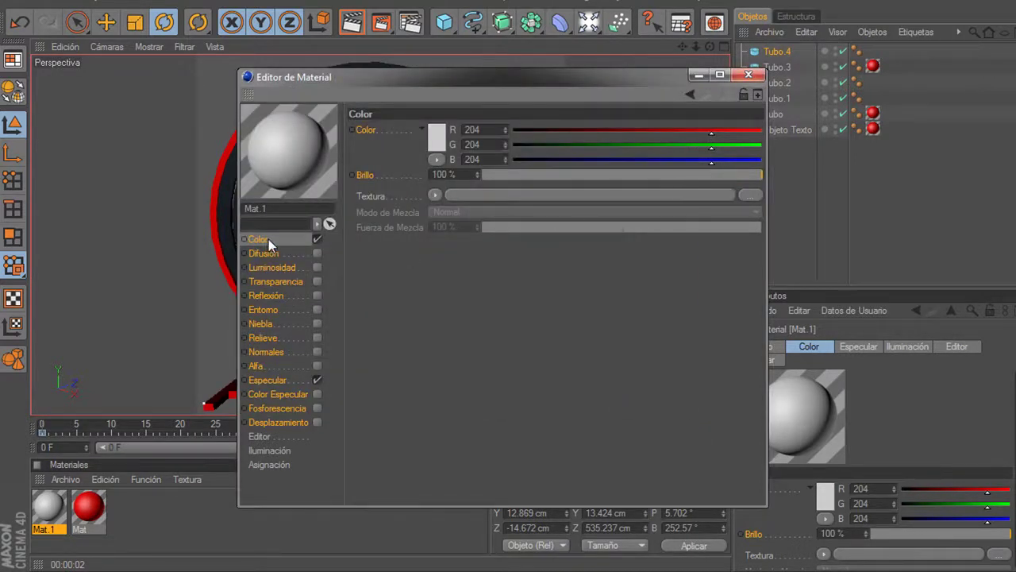
- Load F:\alienware logo.jpg as Mat.1's colour texture, copying it into the document folder
left_click(752, 196)
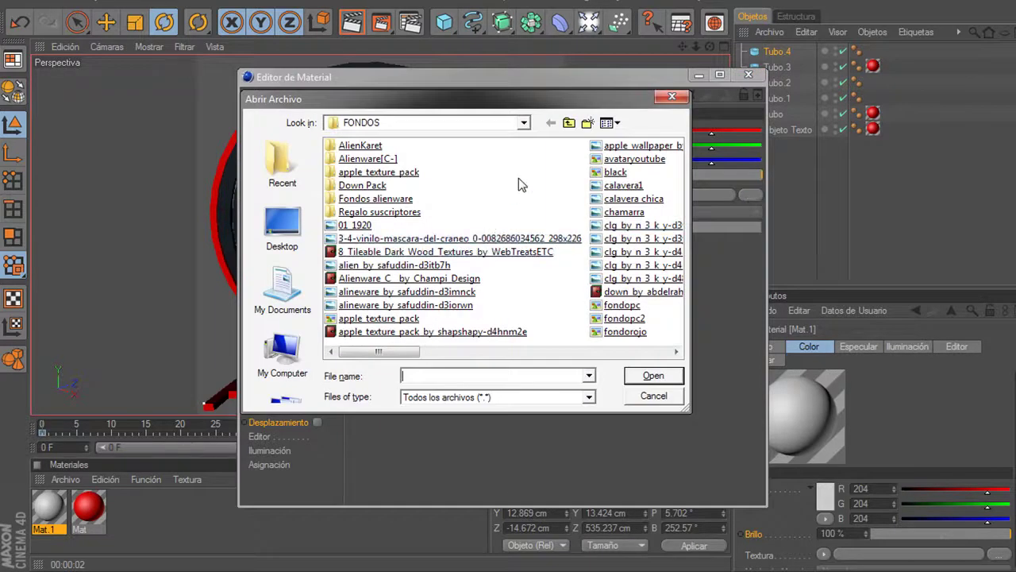
left_click(278, 350)
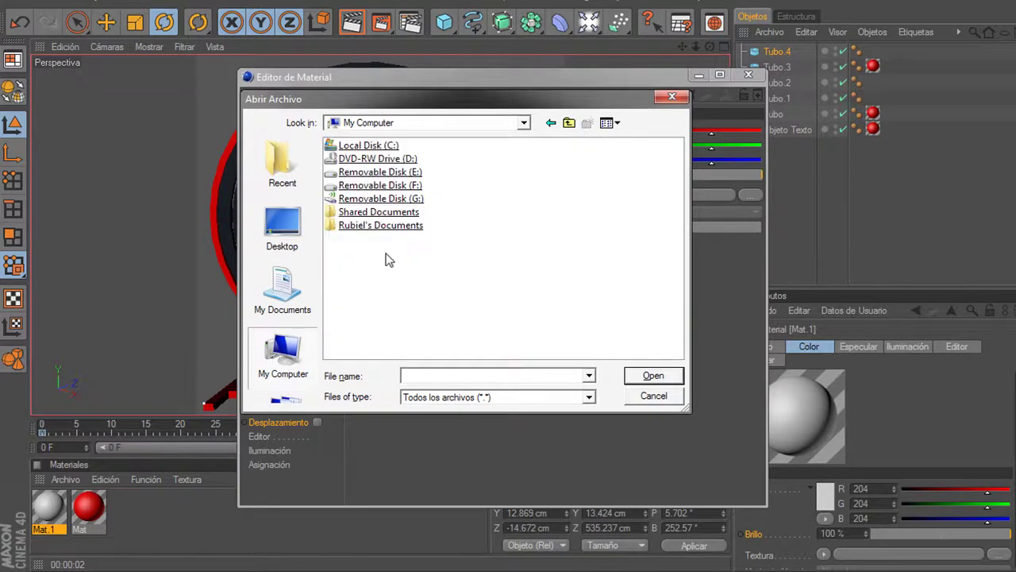
double_click(415, 187)
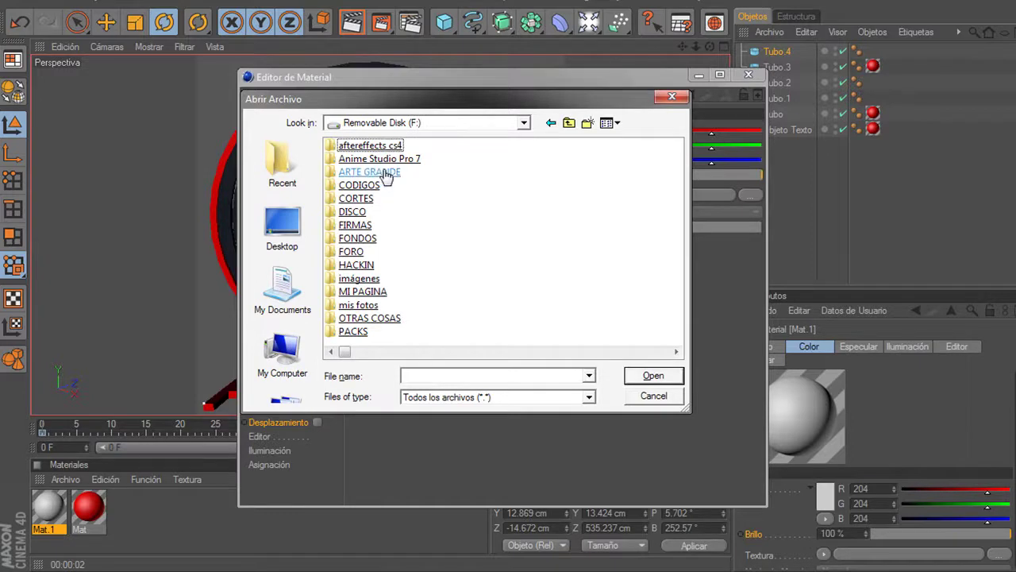
left_click(617, 124)
left_click(624, 141)
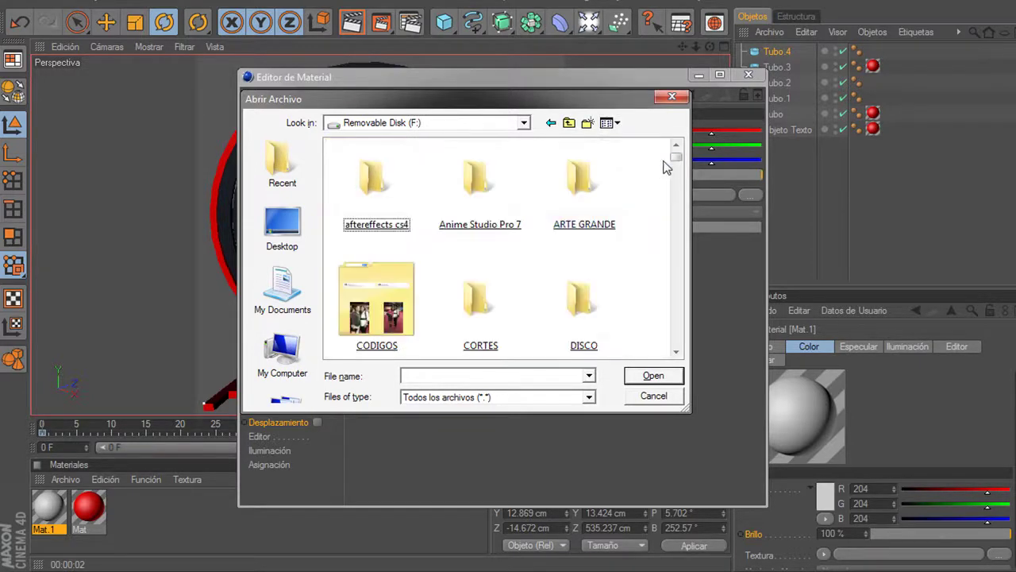
left_click_drag(675, 157, 675, 210)
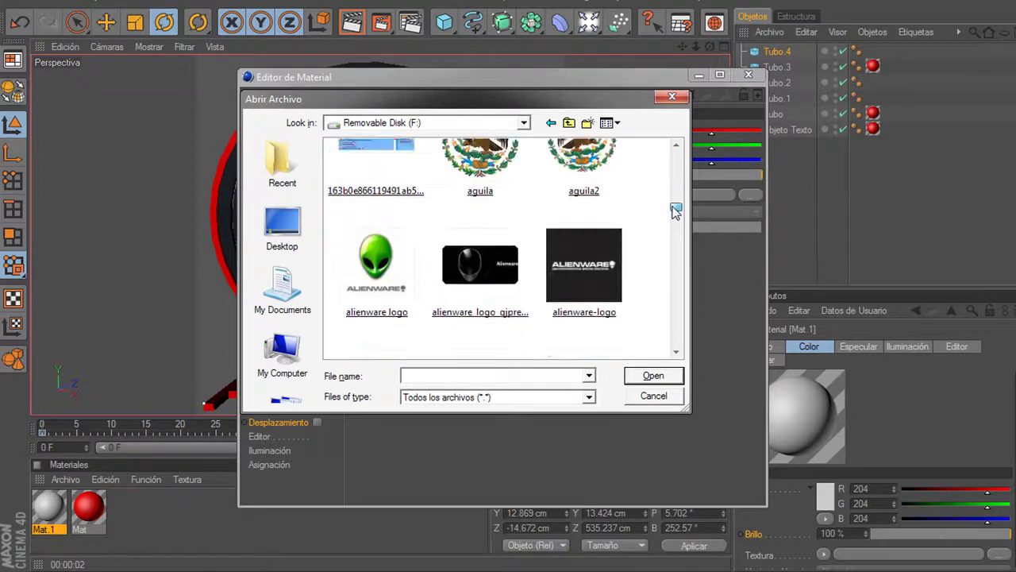
left_click(379, 264)
double_click(379, 264)
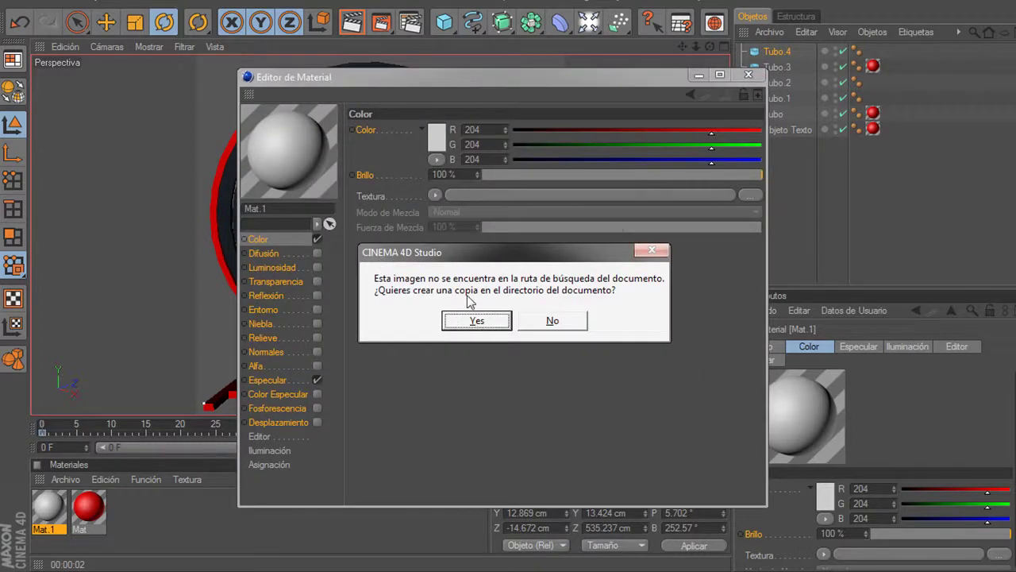
left_click(470, 322)
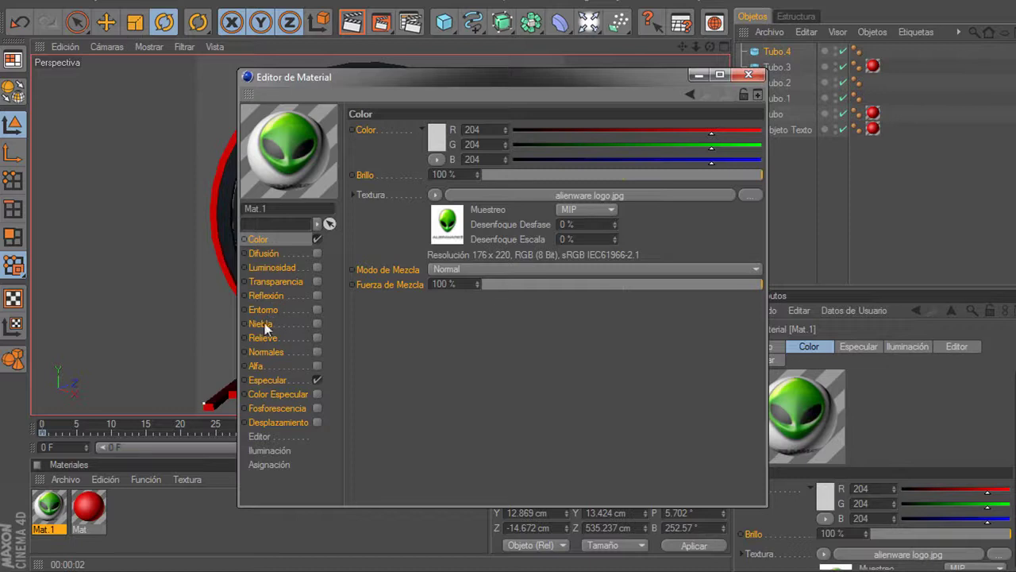
- Enable Mat.1's Reflexión channel with alienware logo.jpg as texture, then close the editor
left_click(276, 297)
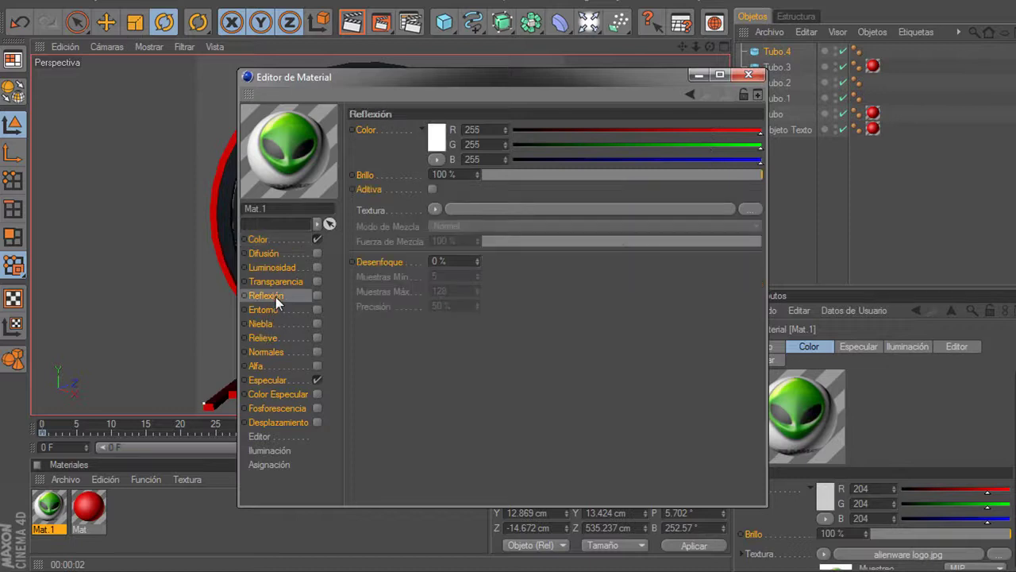
left_click(318, 296)
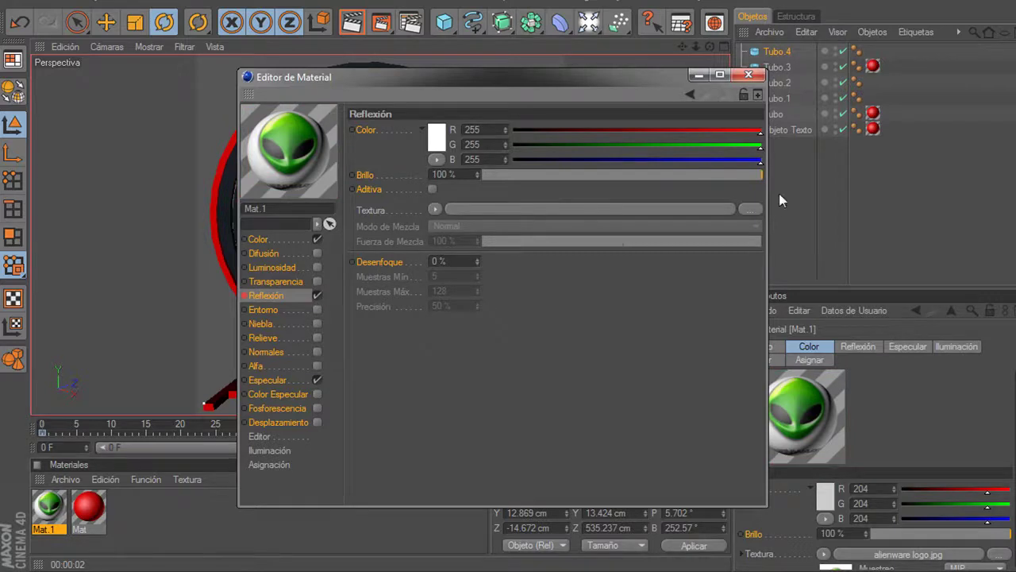
left_click(744, 212)
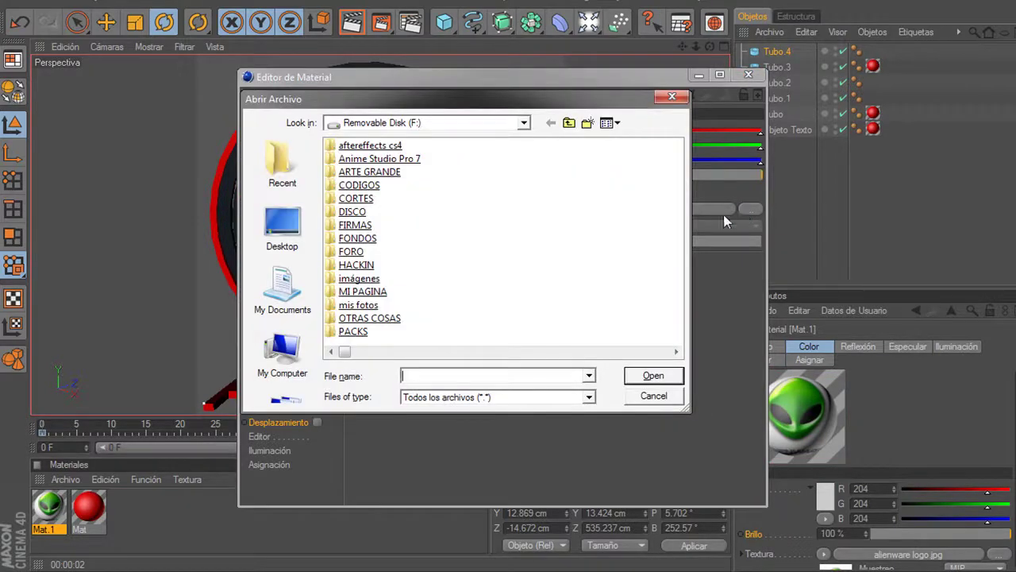
left_click(617, 123)
left_click(629, 155)
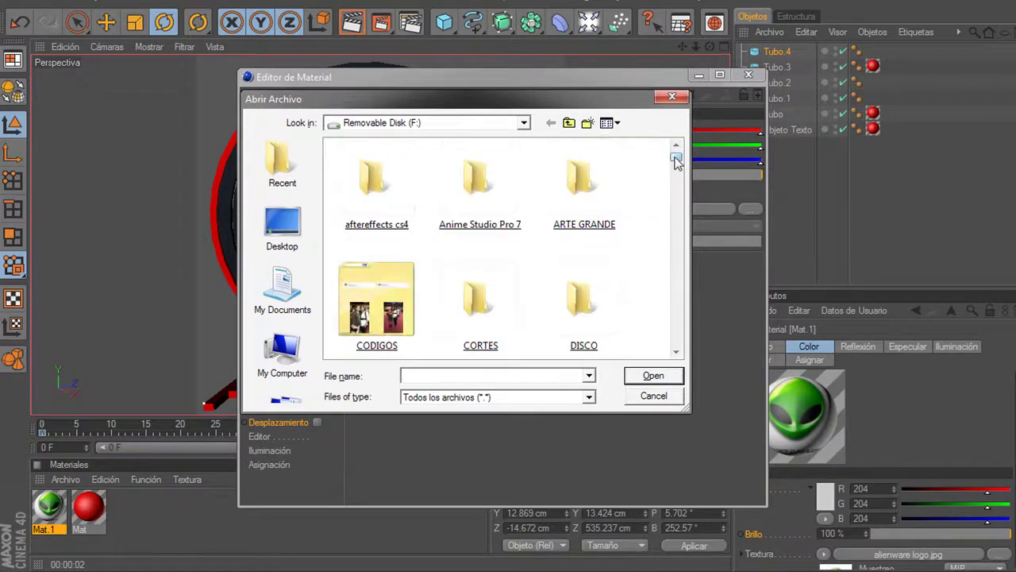
scroll(676, 213, "down", 5)
scroll(677, 213, "down", 3)
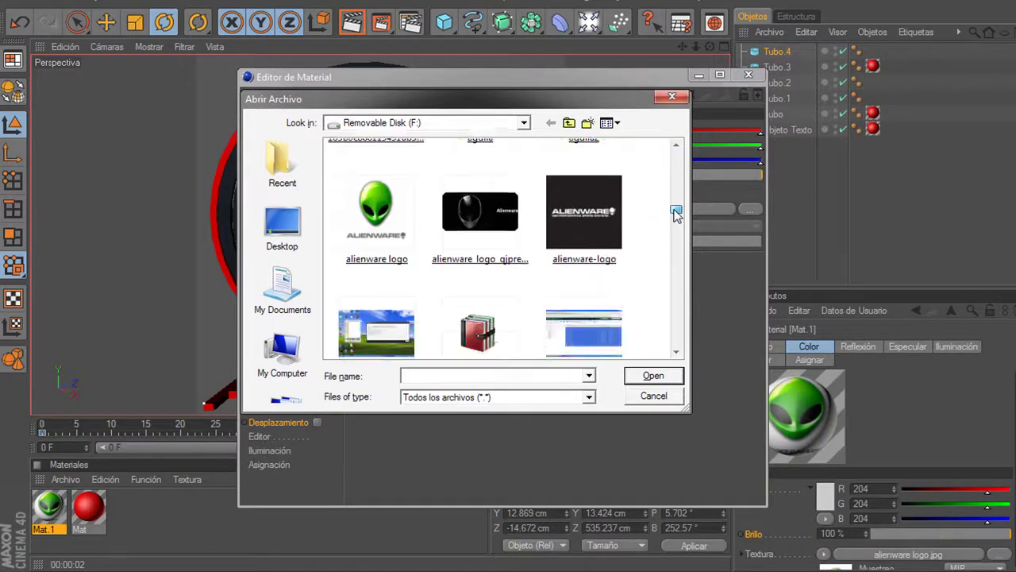
left_click(378, 229)
double_click(378, 229)
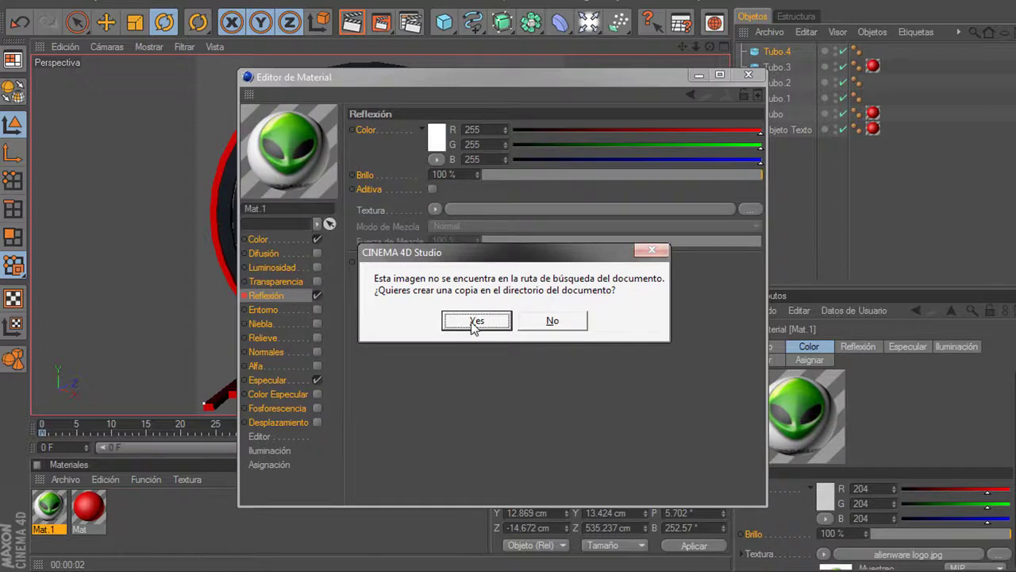
left_click(473, 321)
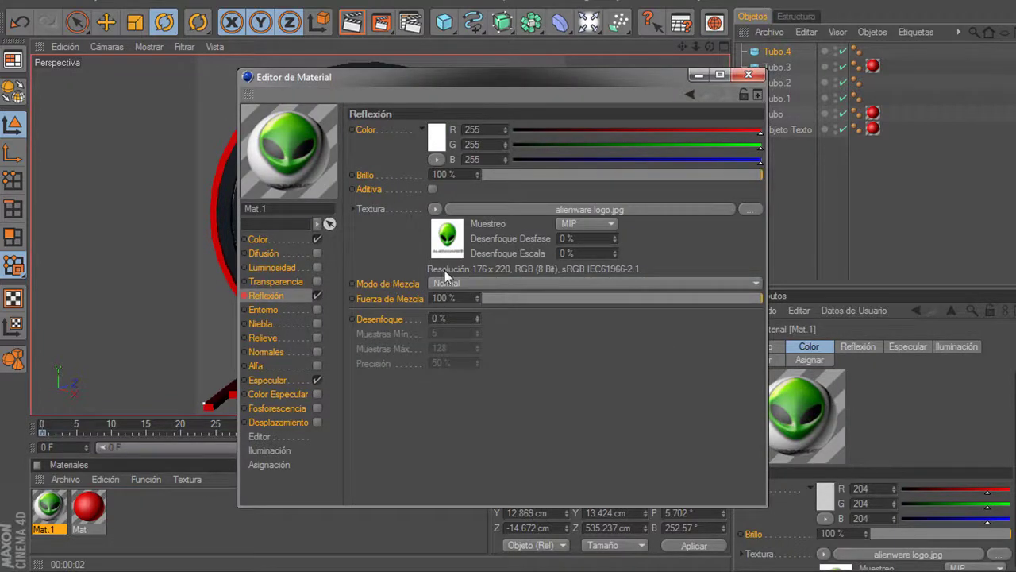
left_click(748, 76)
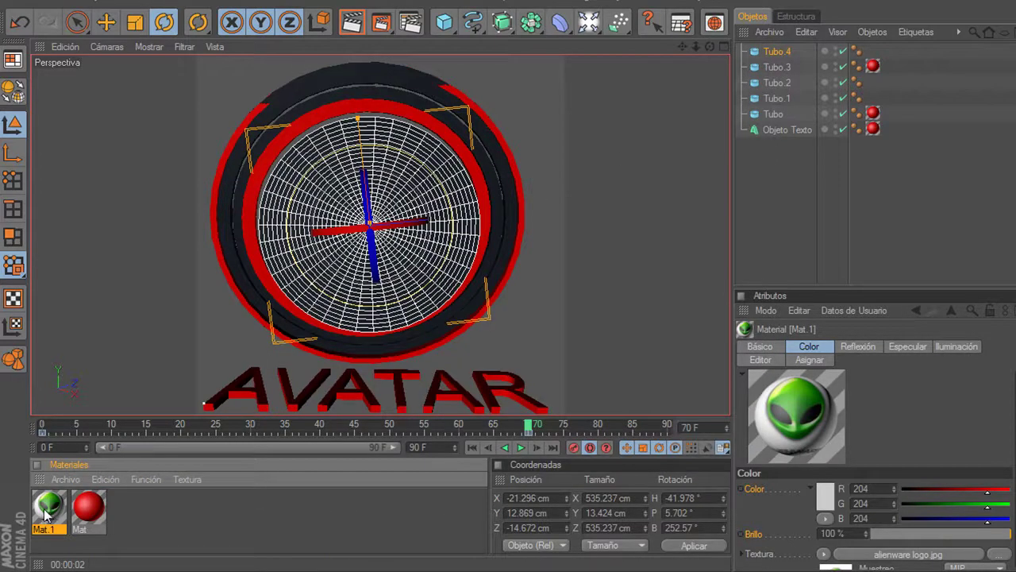
- Apply Mat.1 to disc Tubo.4, turn Autokey off, and rotate the disc so the logo faces forward
left_click_drag(45, 515, 306, 237)
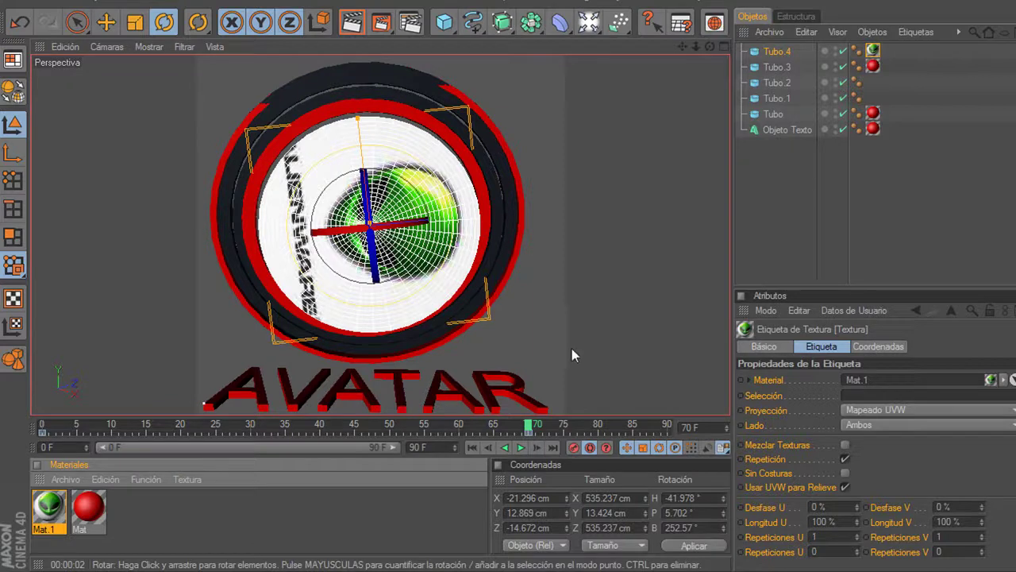
left_click(588, 446)
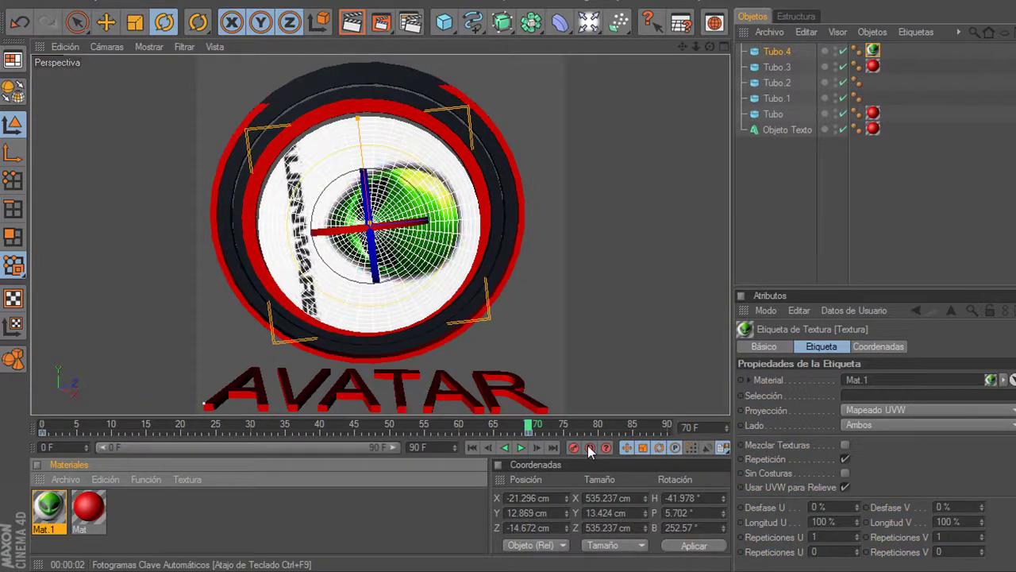
left_click(520, 447)
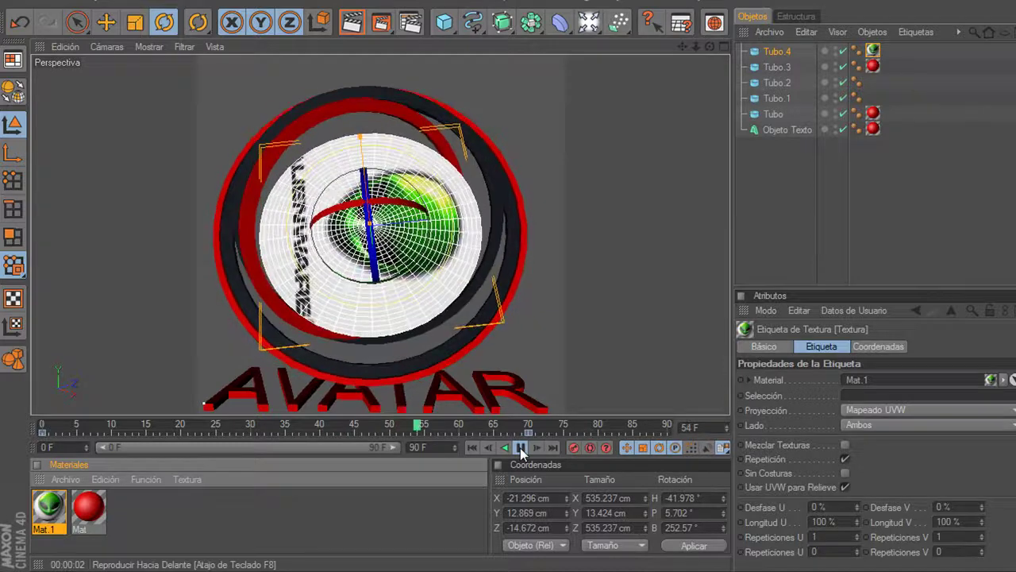
left_click(520, 449)
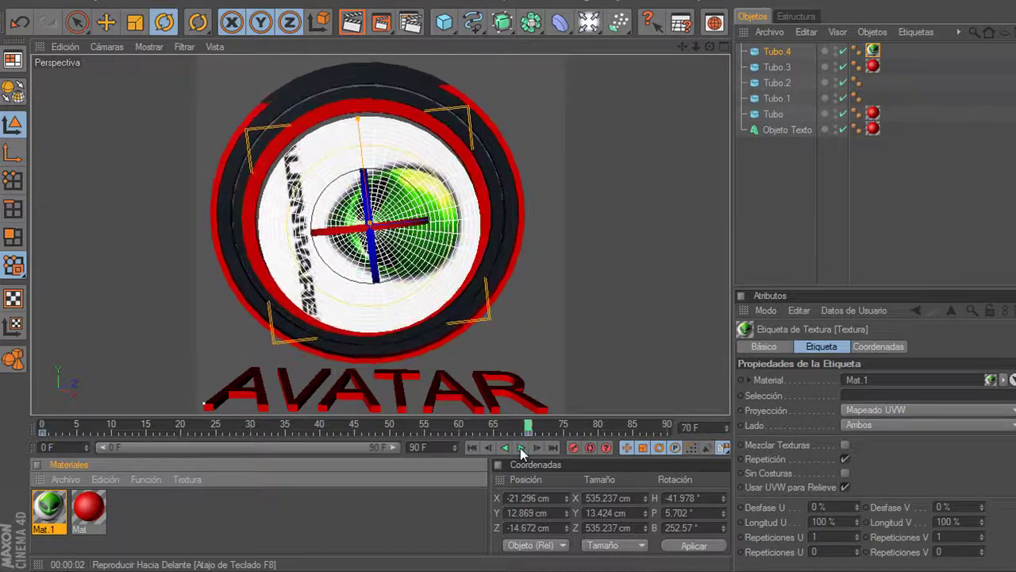
left_click(443, 245)
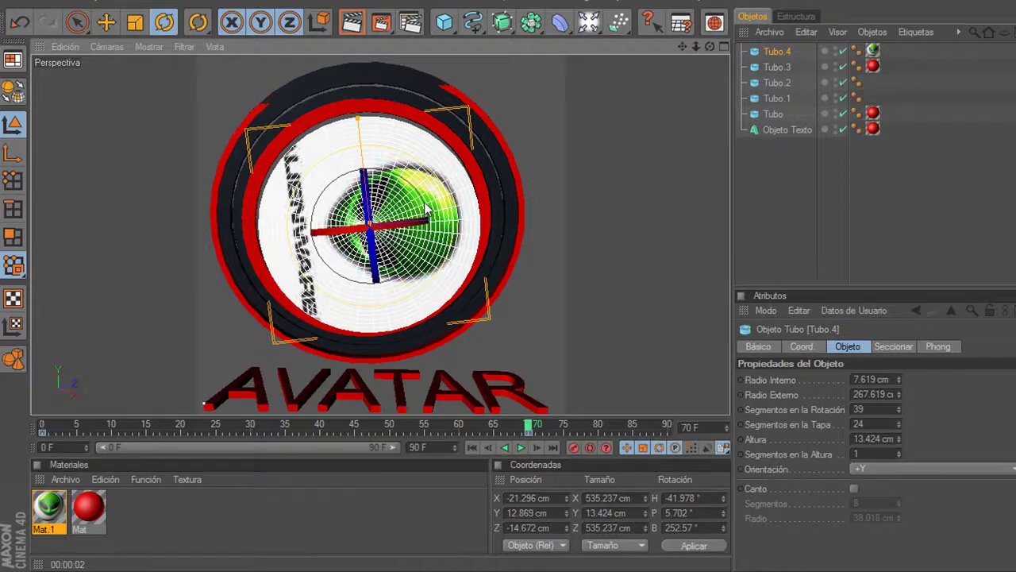
left_click_drag(427, 208, 353, 171)
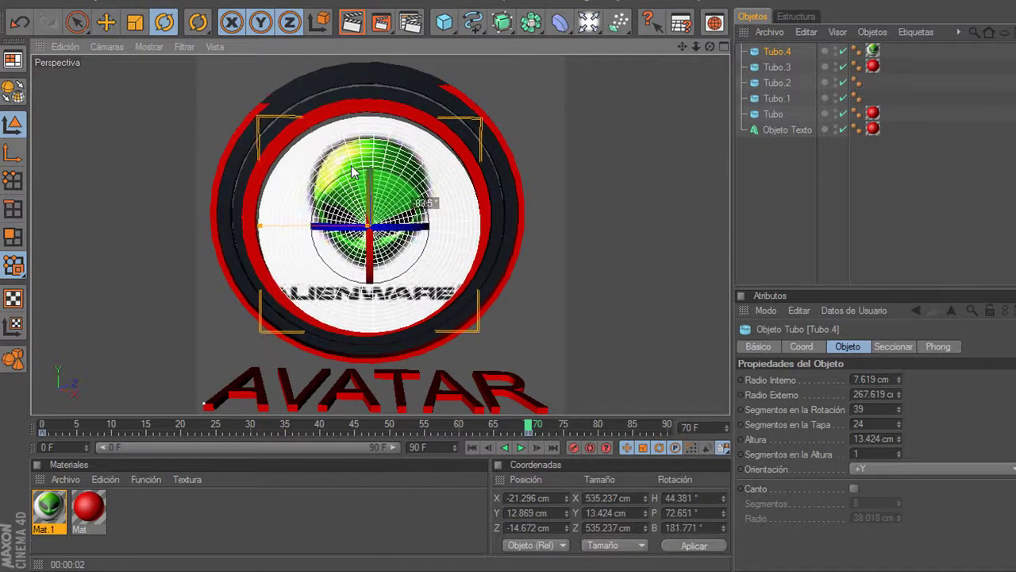
- Render the active view as a preview, then play the animation
left_click(351, 24)
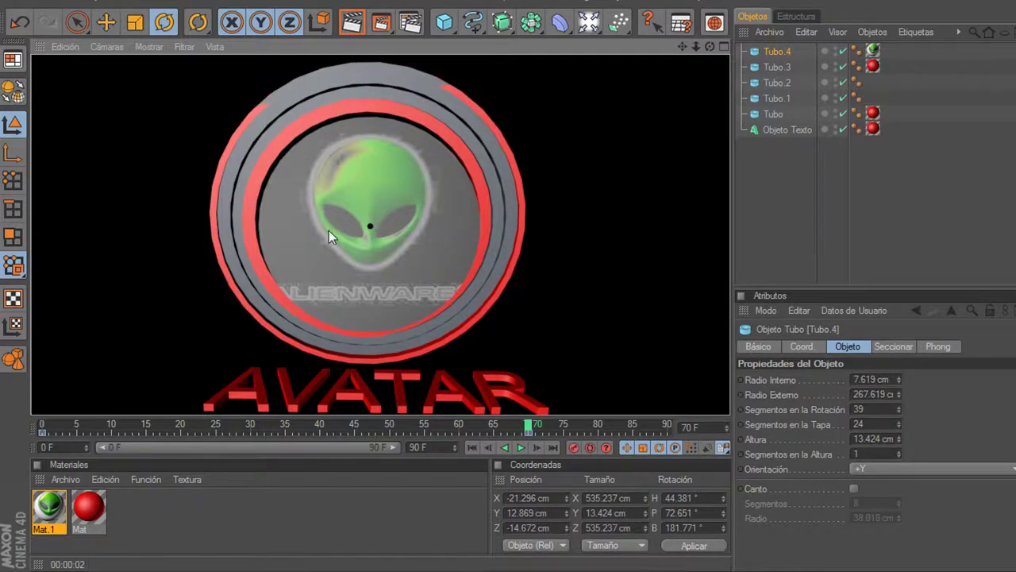
left_click(520, 448)
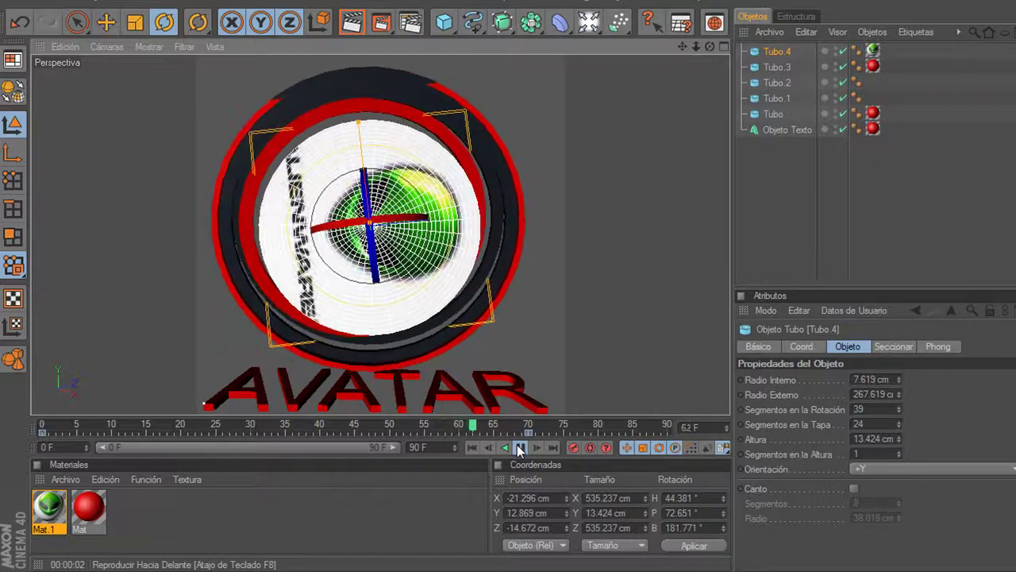
- Pause playback and turn the Alienware disc Tubo.4 to new orientations, previewing in between
left_click(520, 448)
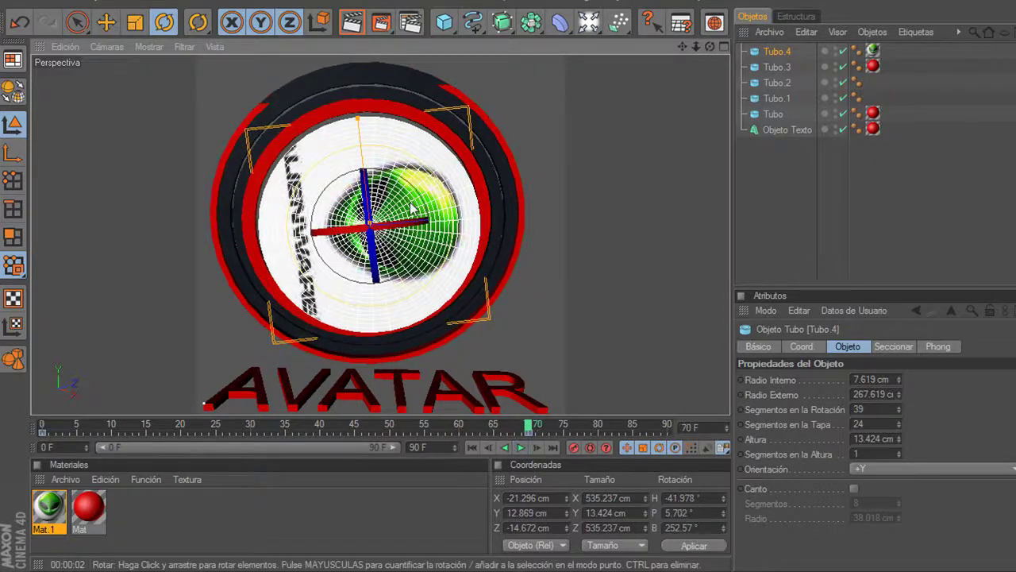
mouse_move(414, 191)
left_mouse_down()
mouse_move(341, 163)
mouse_move(537, 399)
left_mouse_up()
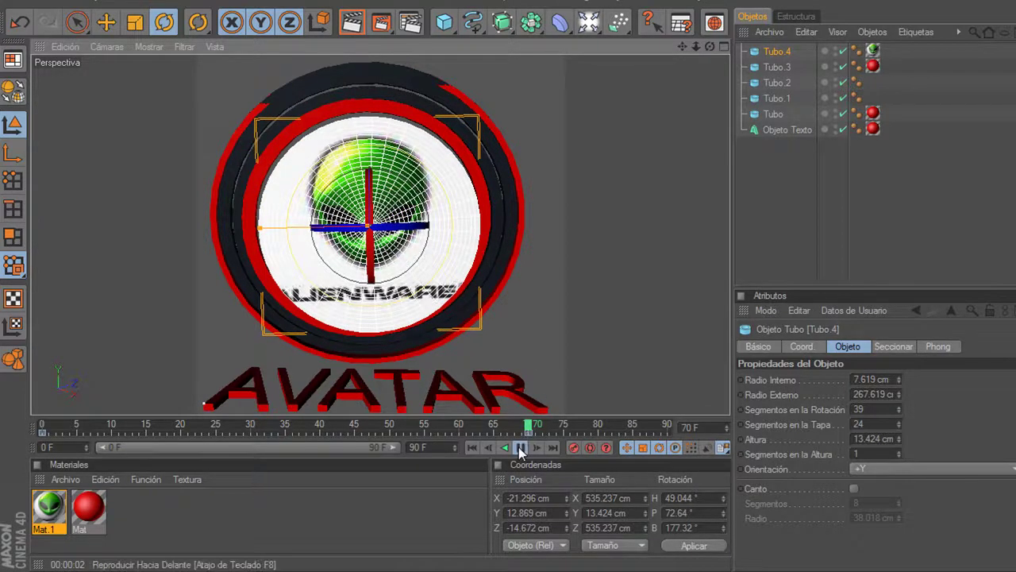
left_click(520, 447)
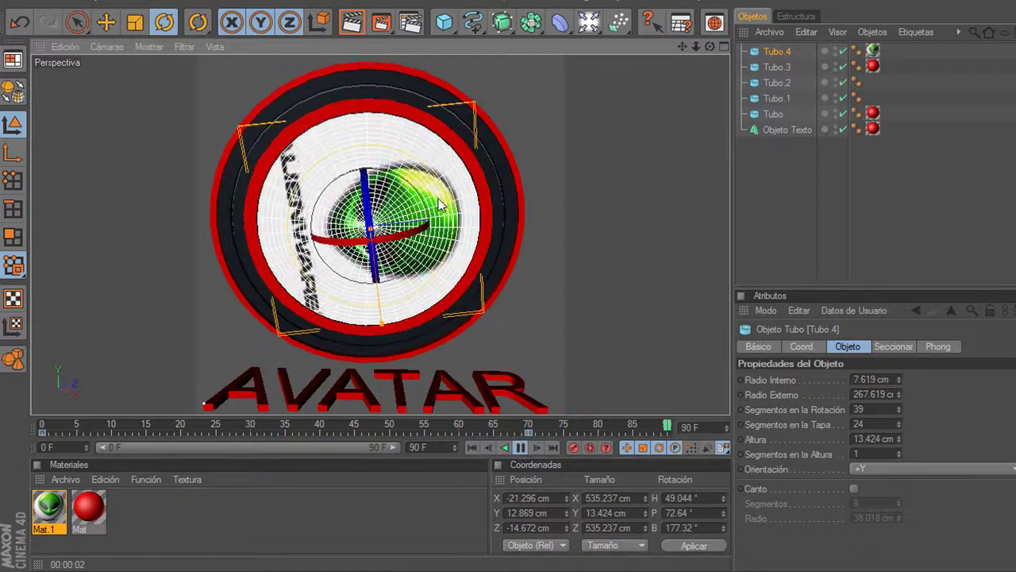
left_click(521, 448)
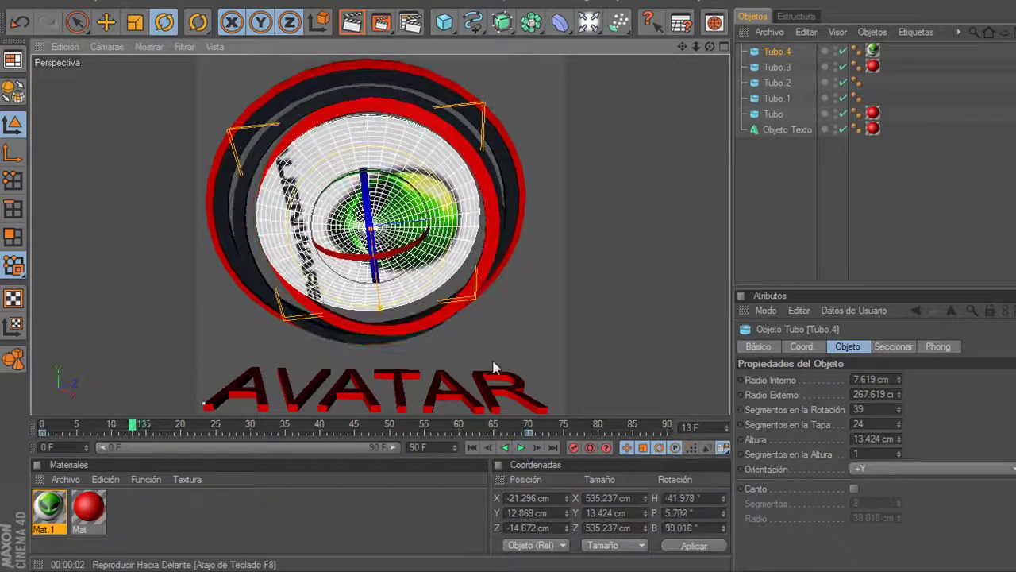
mouse_move(416, 192)
left_mouse_down()
mouse_move(333, 181)
mouse_move(393, 221)
left_mouse_up()
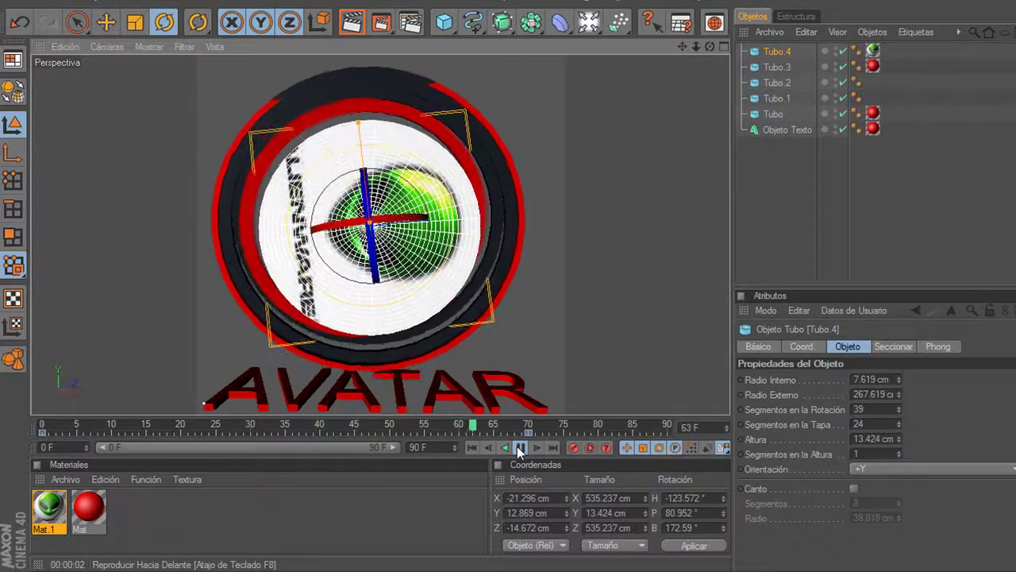
left_click(507, 449)
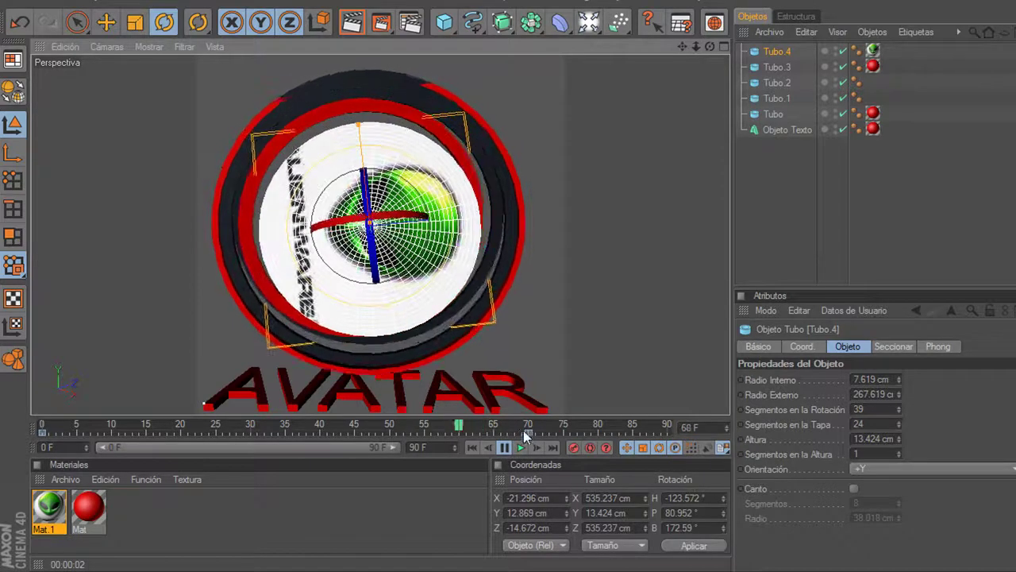
- Rotate Tubo.4 at frames 66 and 70, then play and stop at frame 75
left_click(521, 447)
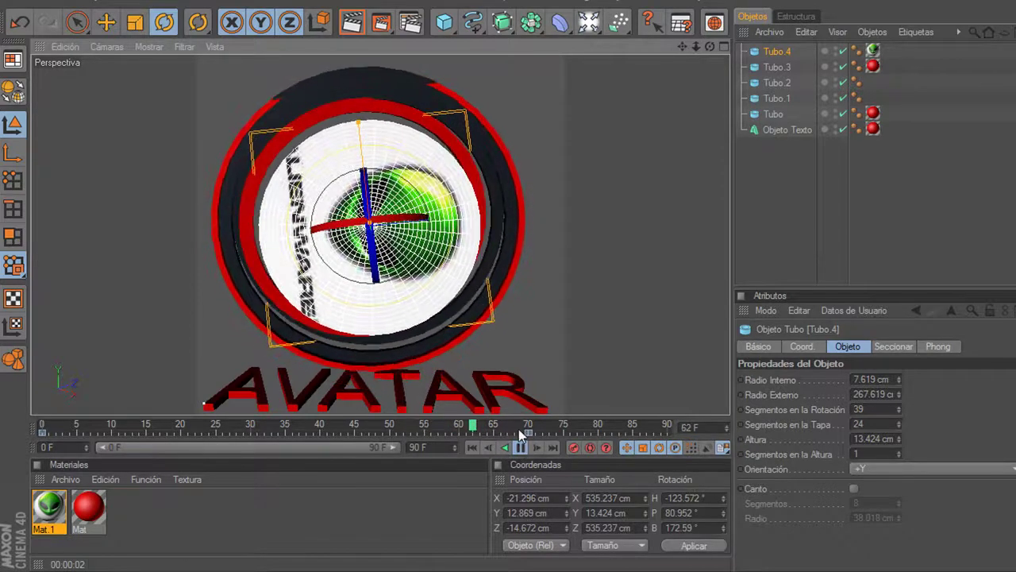
left_click(521, 447)
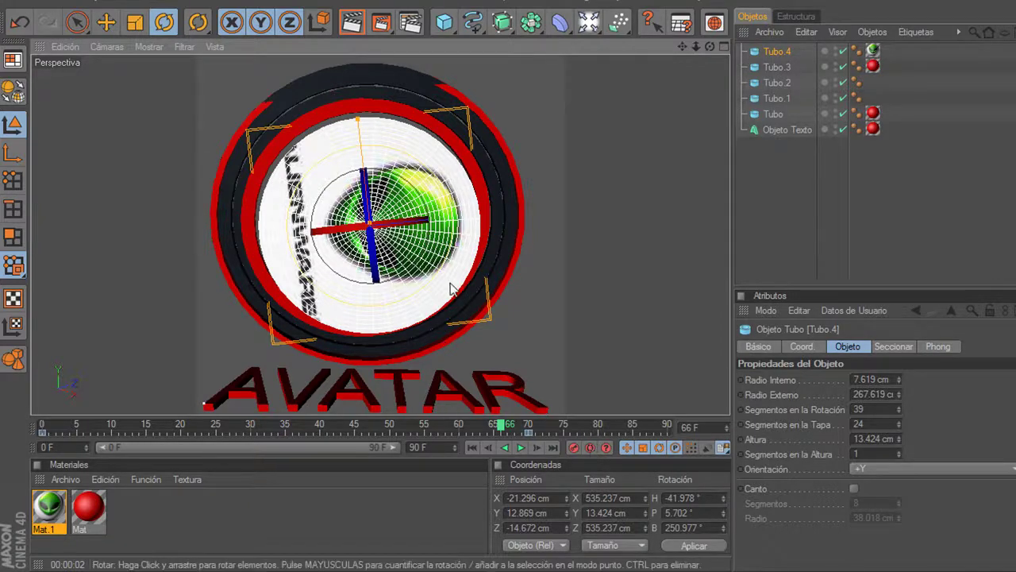
left_click_drag(428, 191, 336, 167)
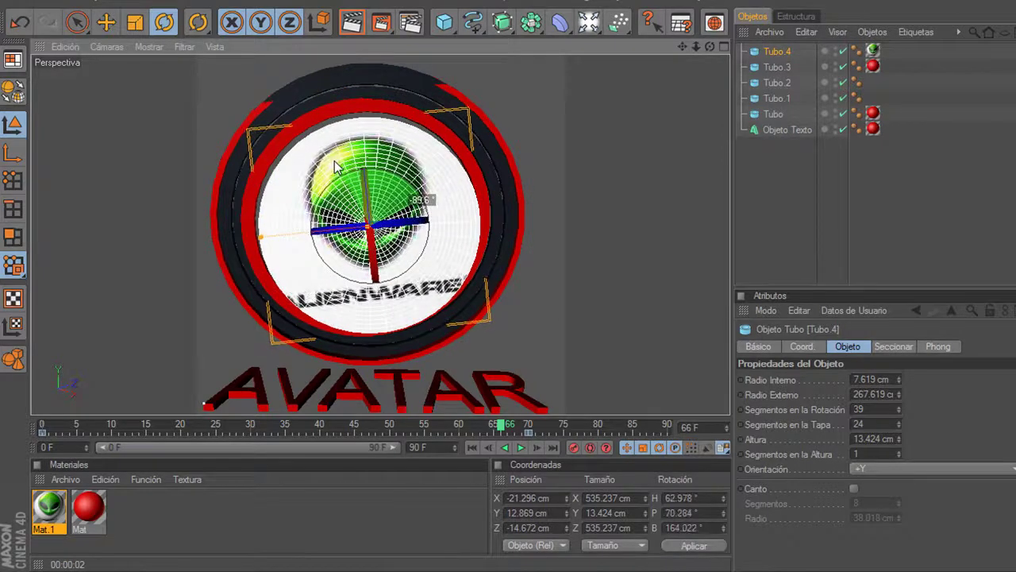
left_click(528, 435)
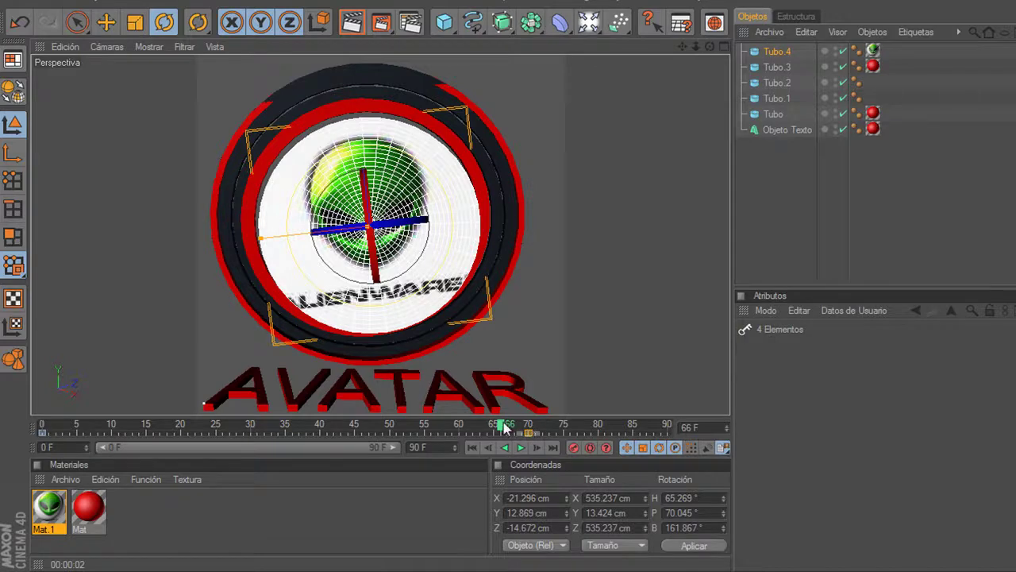
left_click_drag(505, 427, 536, 421)
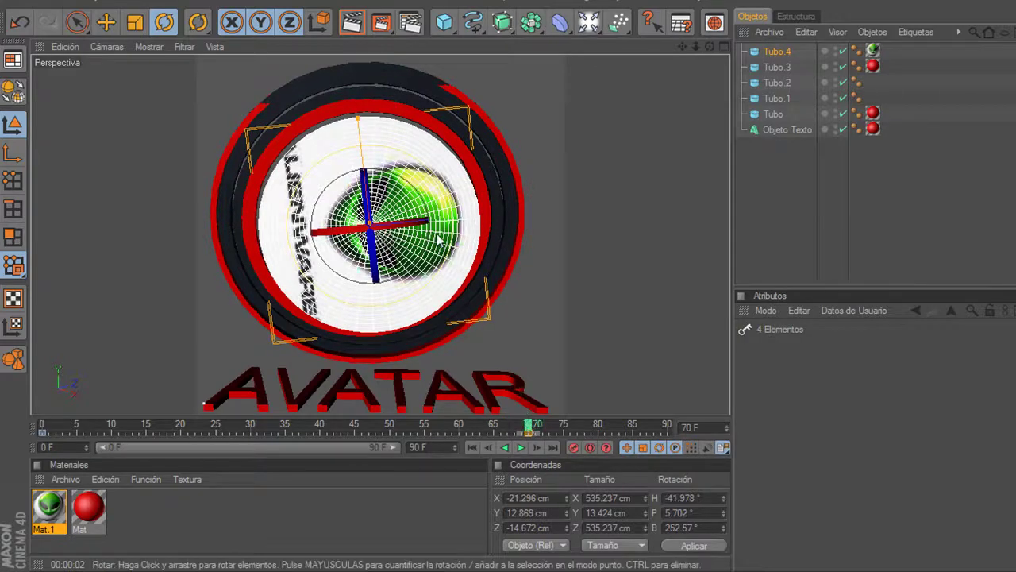
left_click_drag(439, 240, 341, 147)
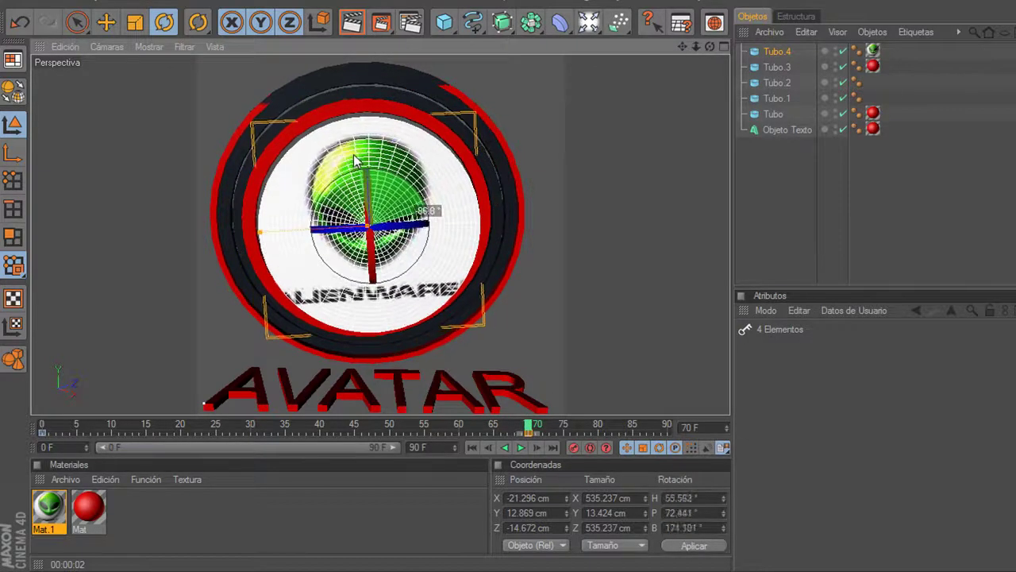
left_click(520, 447)
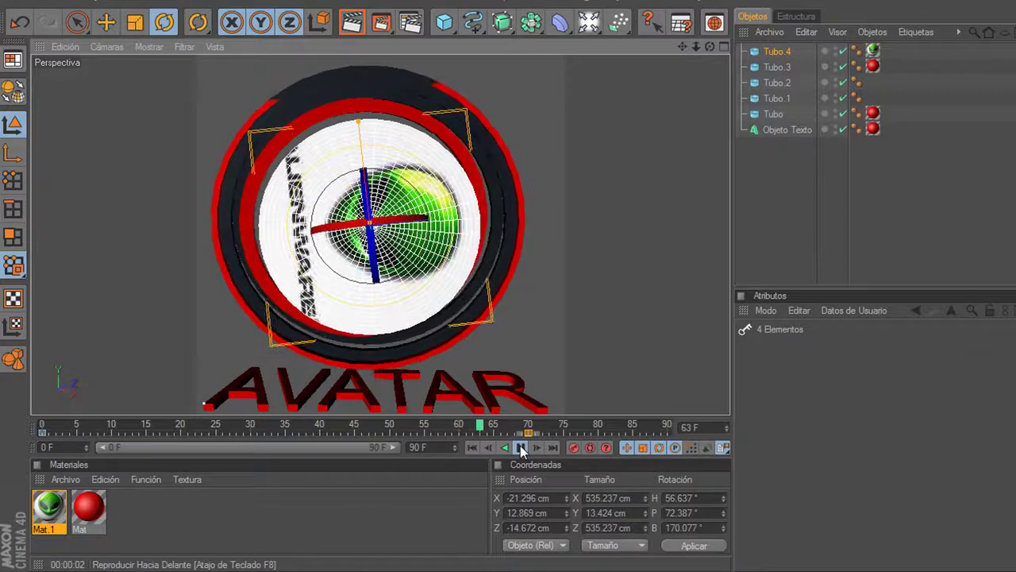
left_click(521, 448)
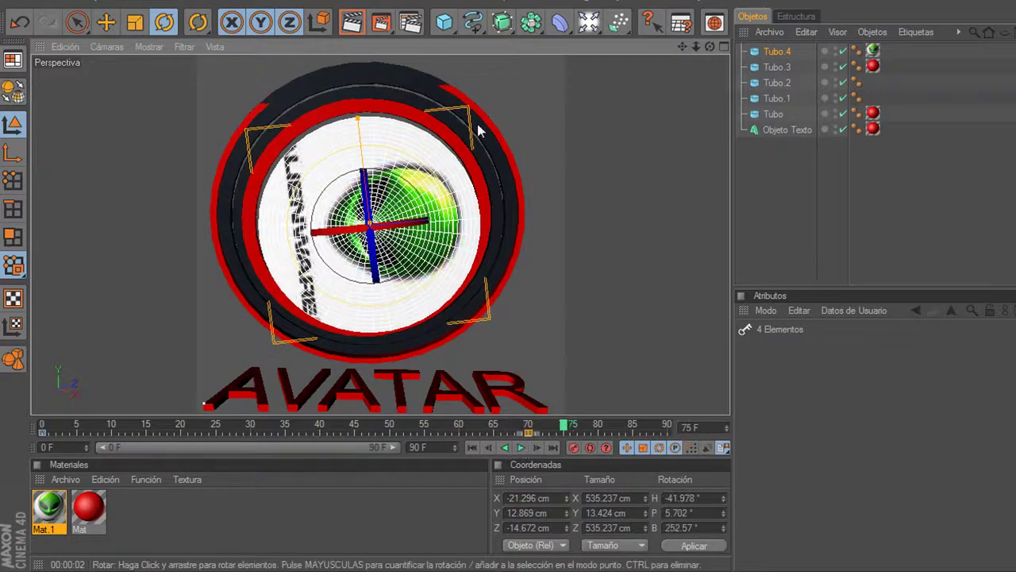
- Set the Render Settings output range to Manual, 1 F to 70 F, checking General and Guardar
left_click(412, 23)
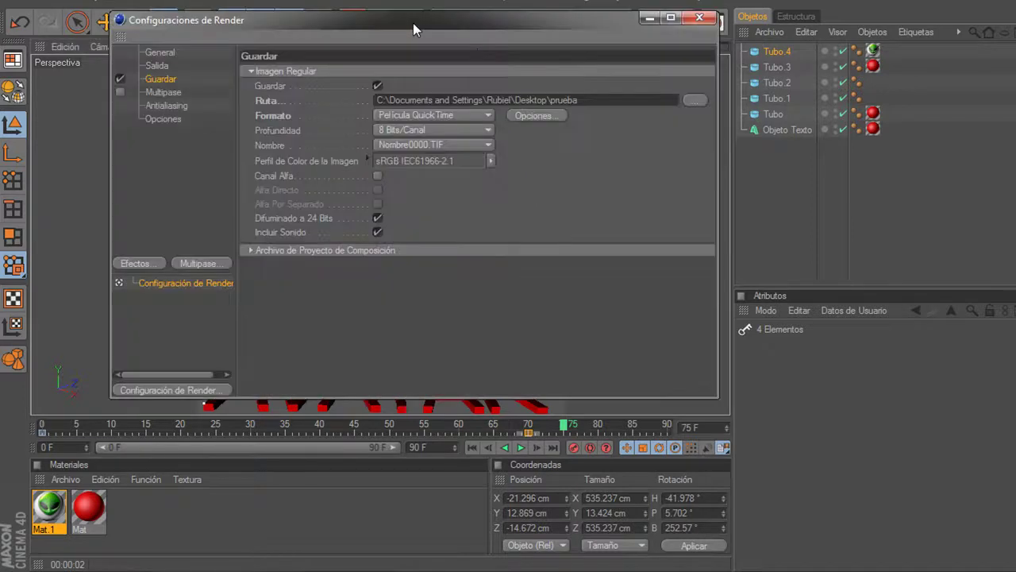
left_click(161, 66)
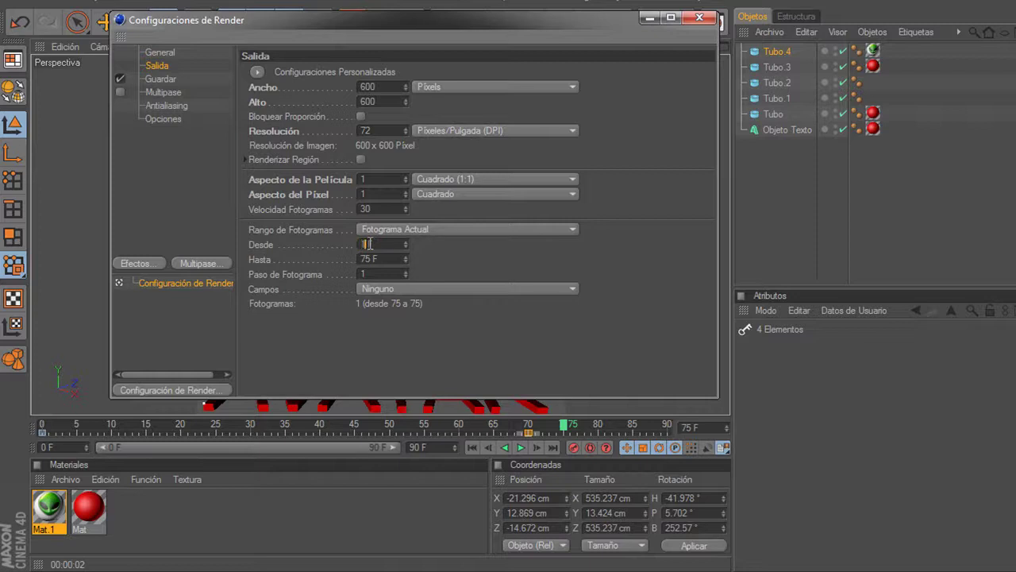
type("1 F")
left_click(370, 258)
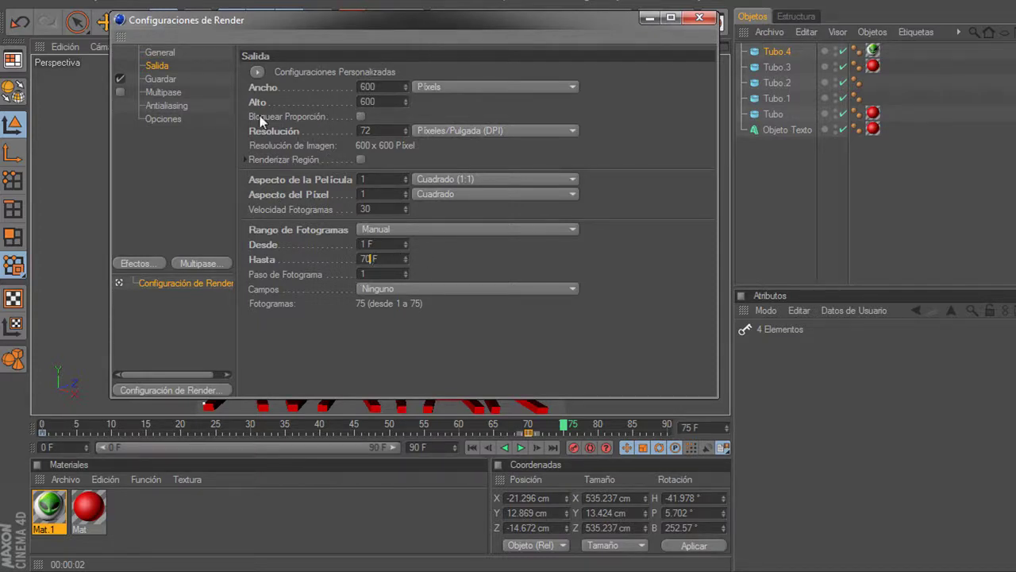
left_click(160, 53)
left_click(160, 79)
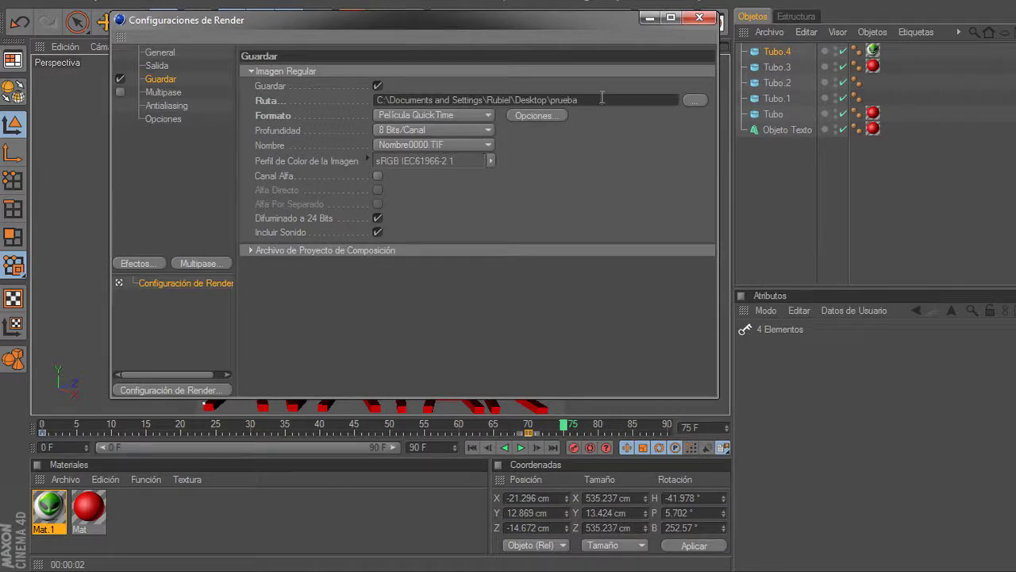
left_click(699, 18)
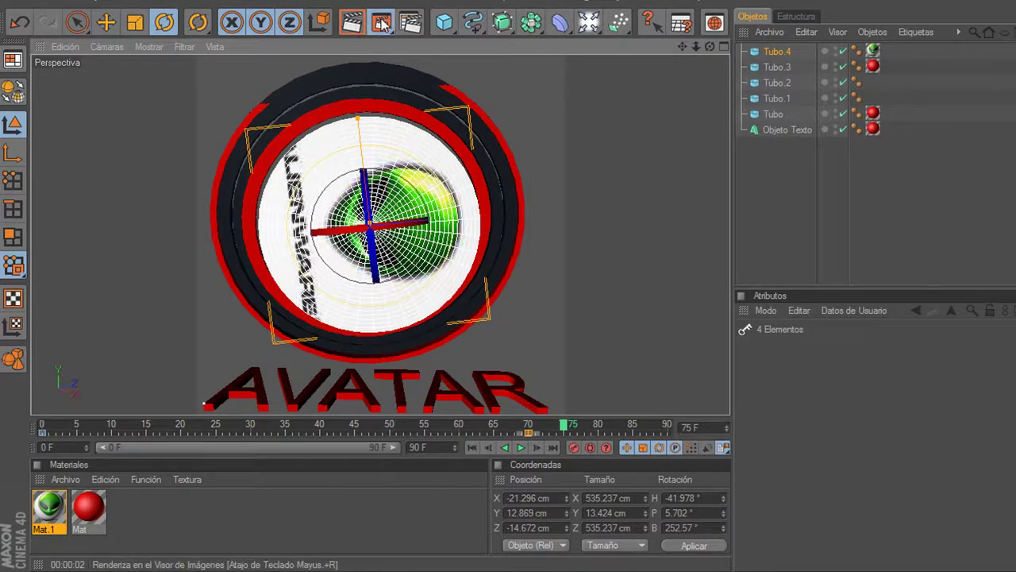
- Render the animation to the Picture Viewer, then switch to Adobe Photoshop
left_click(381, 22)
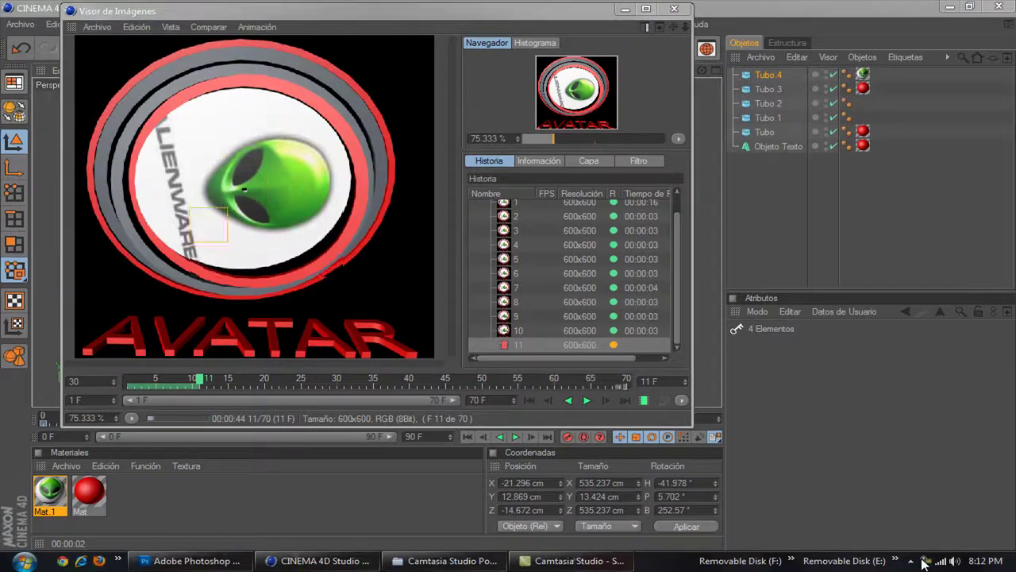
left_click(923, 562)
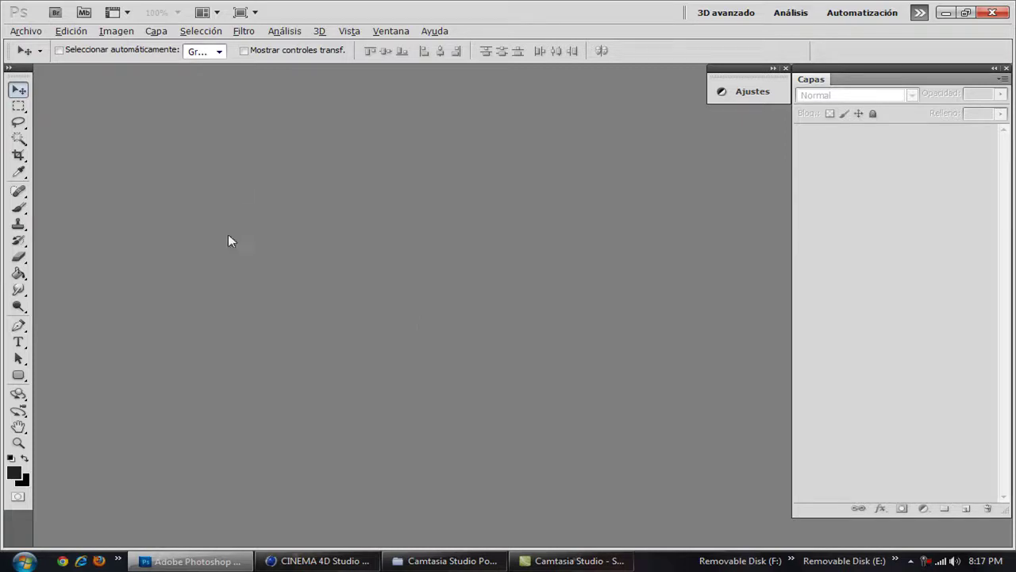
- Import the prueba video's frames to layers with Cuadros de vídeo a capas, previewing first
left_click(19, 32)
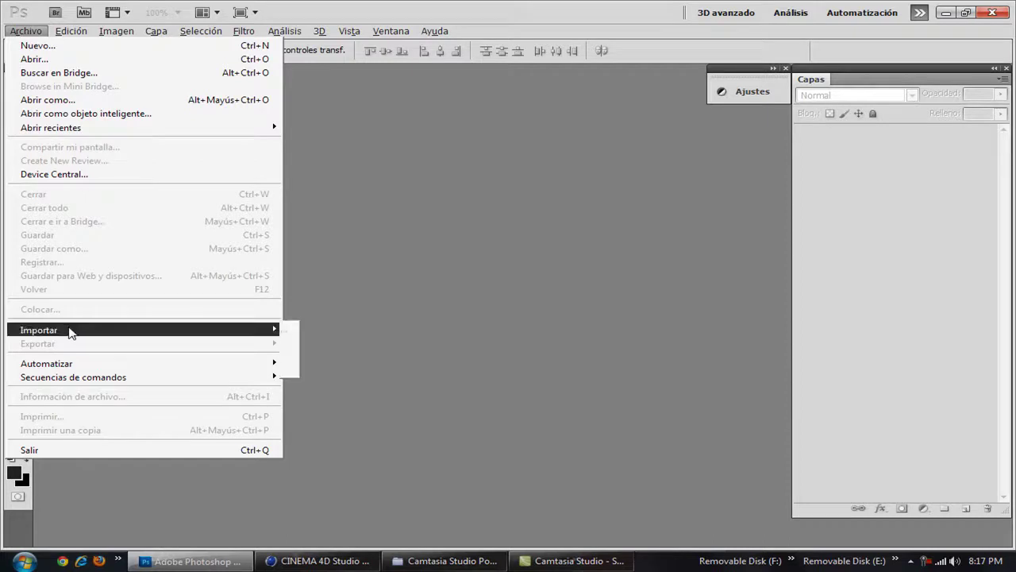
mouse_move(143, 329)
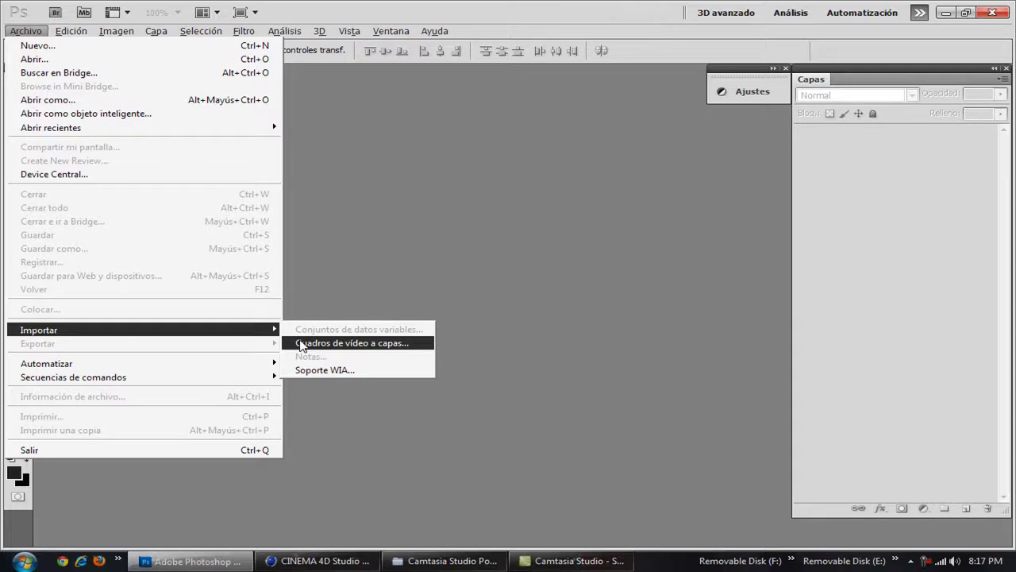
left_click(301, 345)
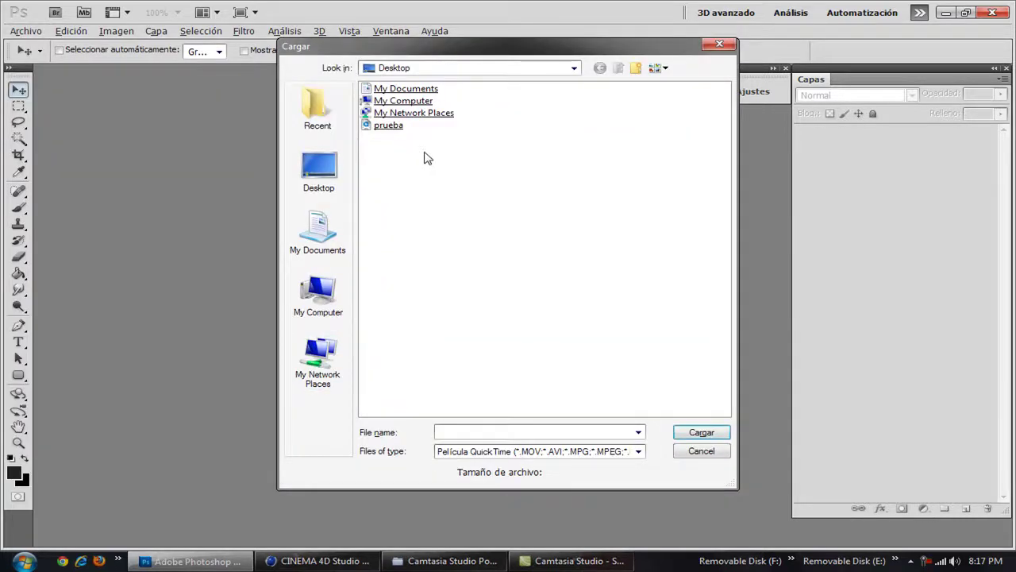
double_click(389, 125)
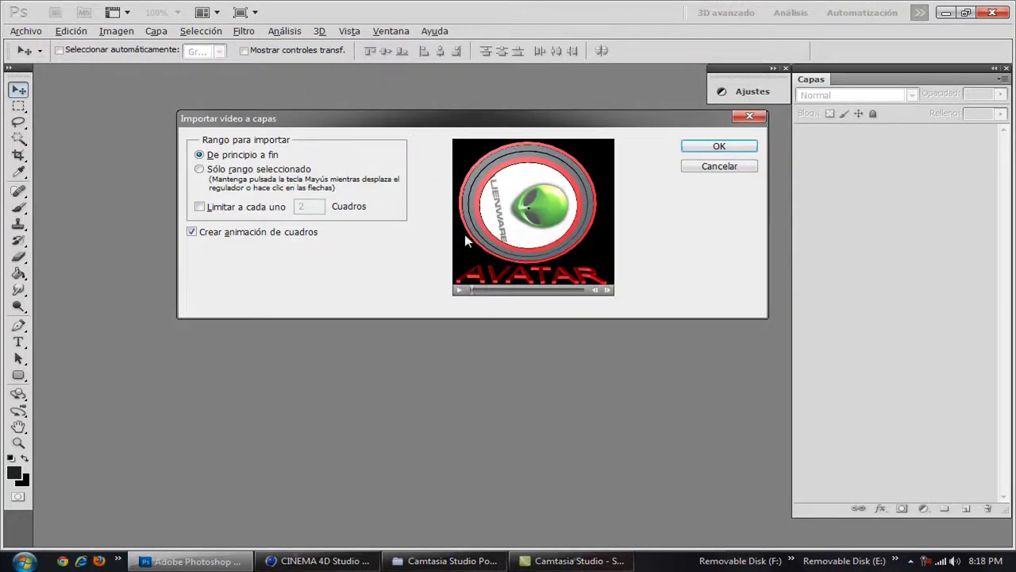
left_click(459, 290)
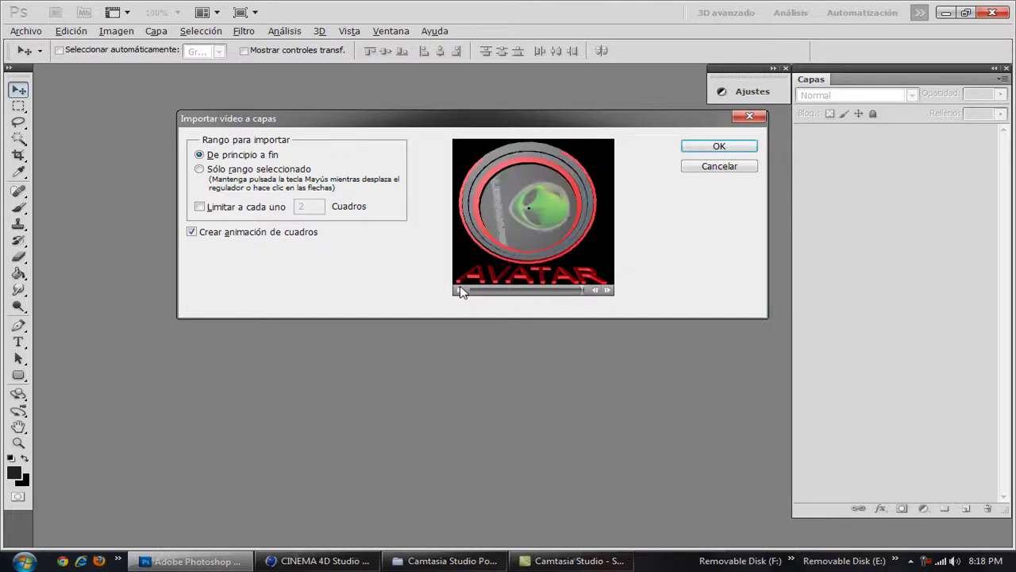
left_click(461, 288)
left_click(689, 151)
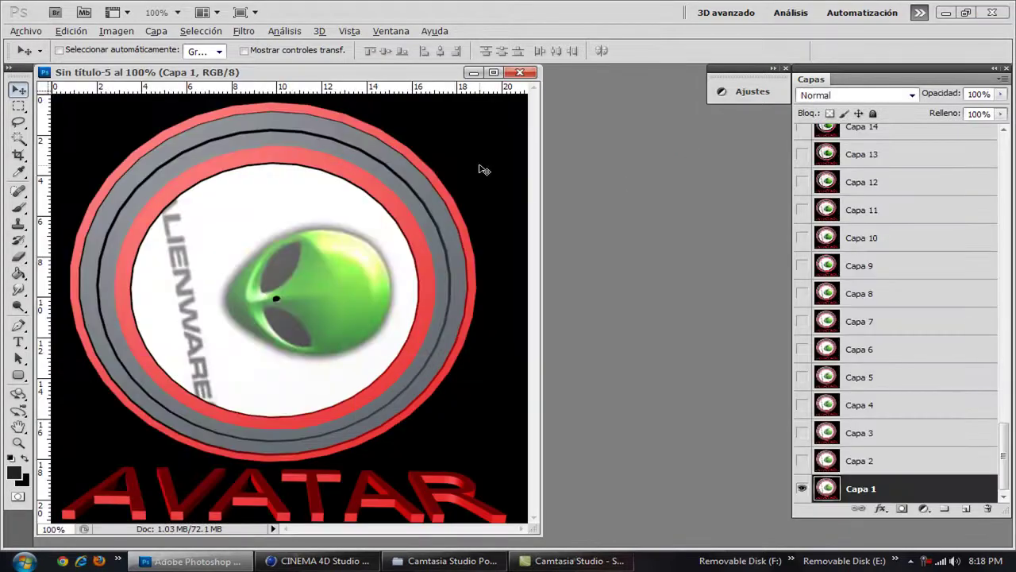
- Reposition the Sin título-5 window and play its 70-frame animation from the Animación panel
left_click_drag(494, 73, 621, 70)
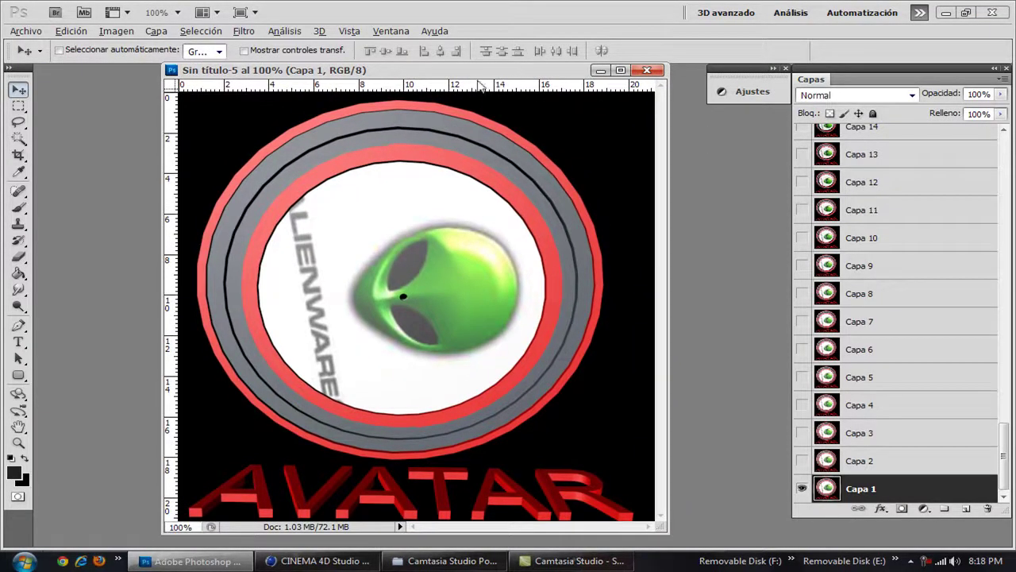
left_click_drag(482, 77, 468, 81)
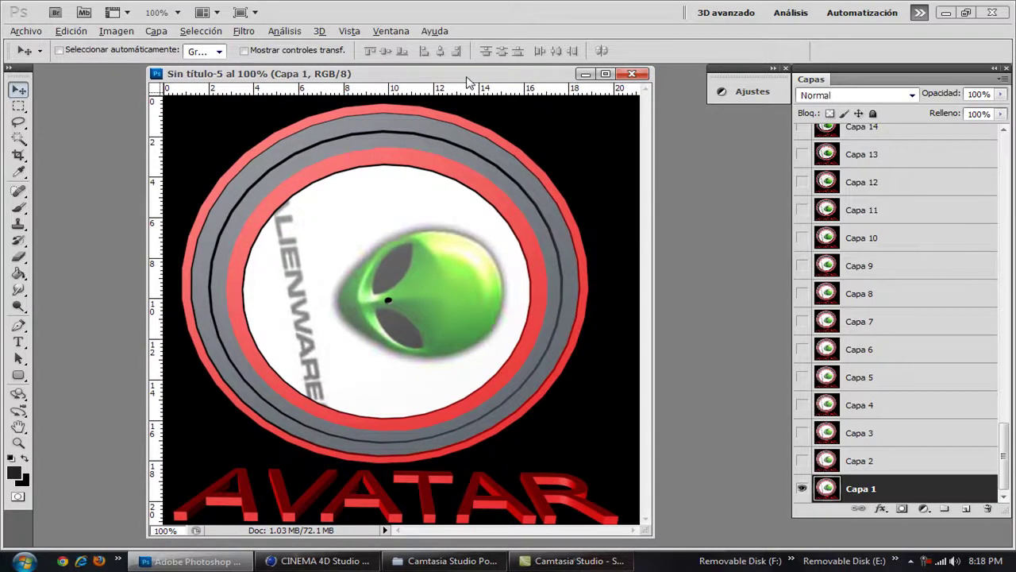
left_click(378, 35)
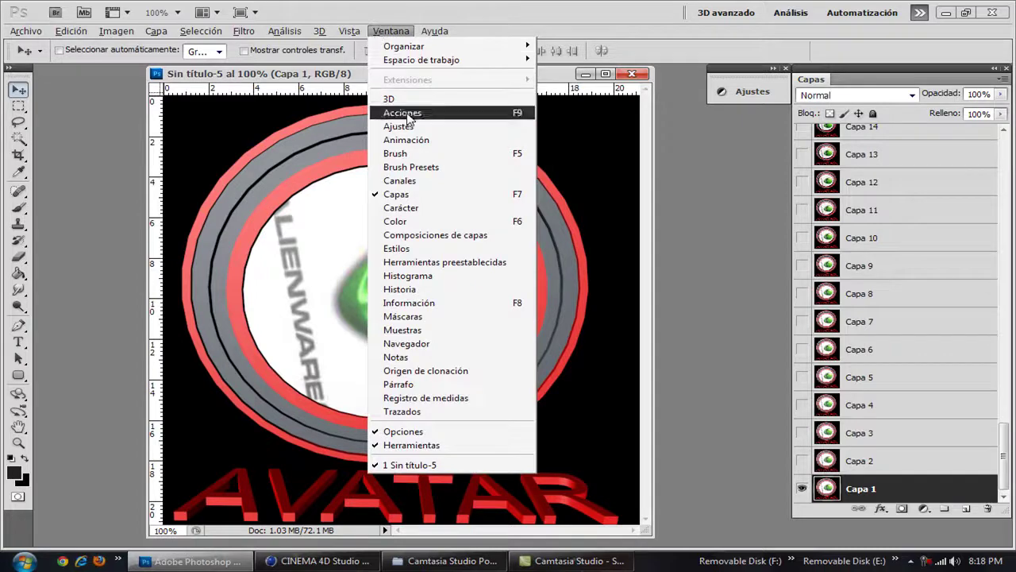
left_click(406, 140)
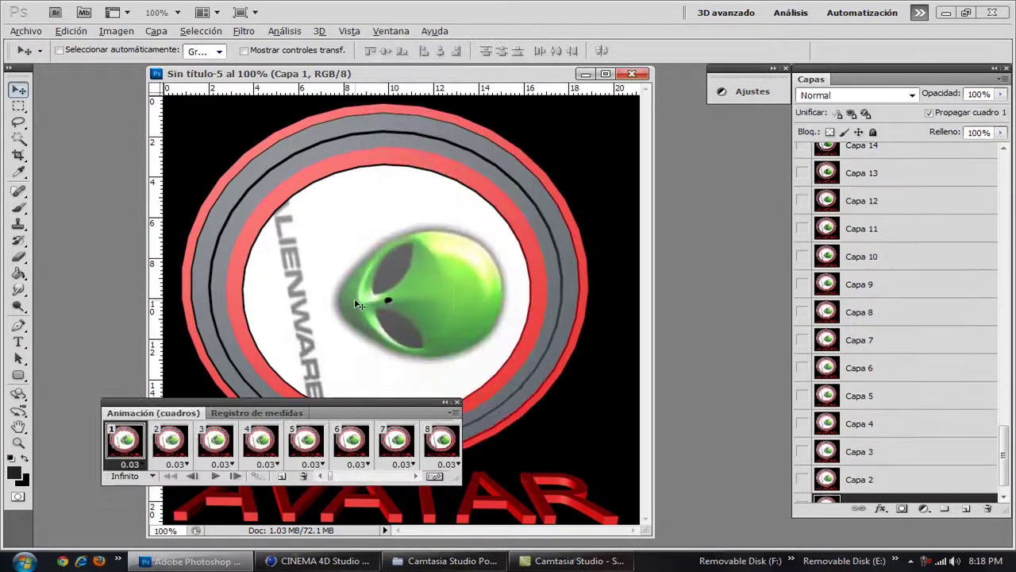
left_click_drag(327, 403, 278, 458)
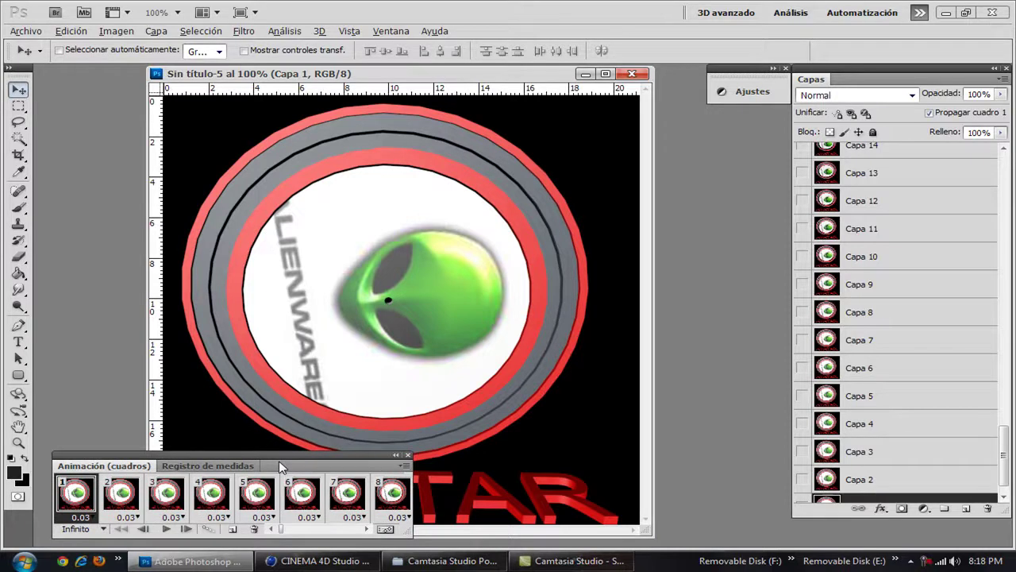
left_click(162, 530)
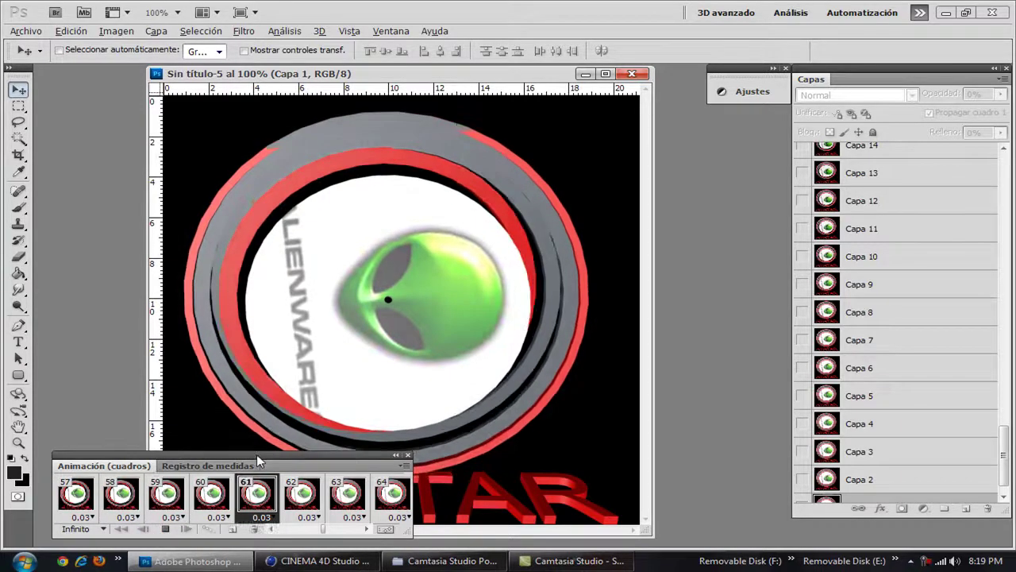
left_click_drag(257, 457, 295, 419)
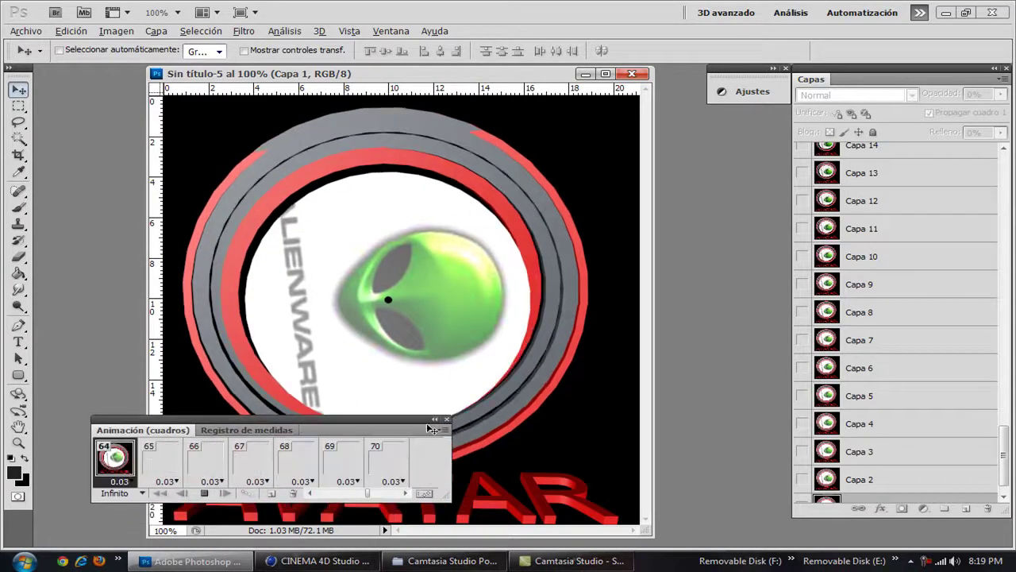
left_click(447, 419)
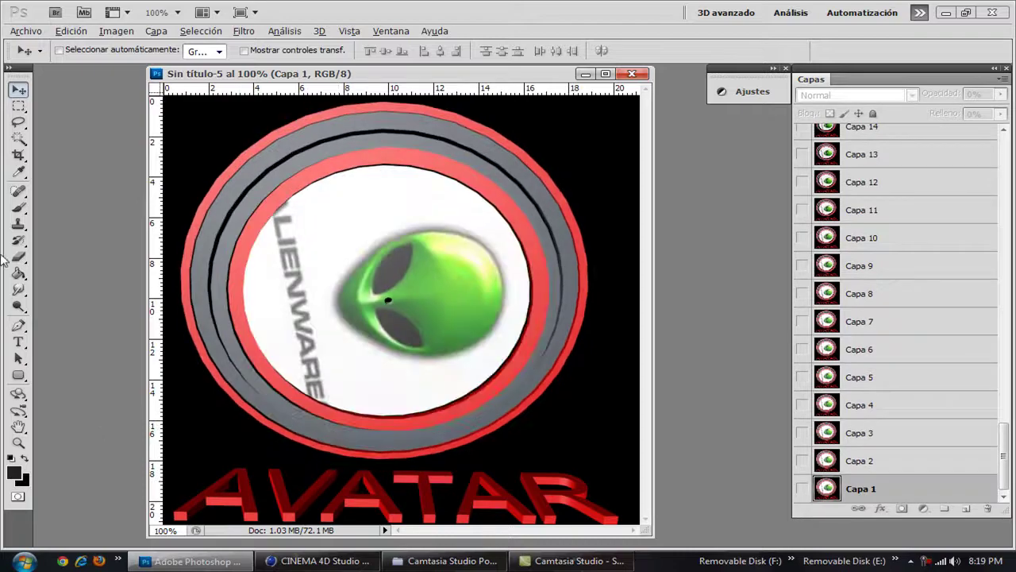
left_click(26, 31)
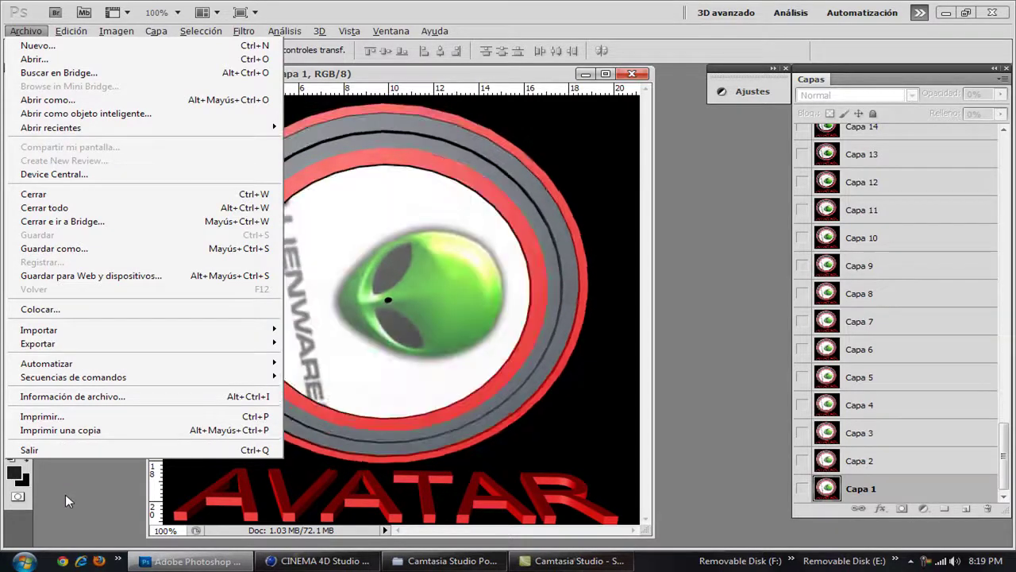
- Export via Guardar para Web y dispositivos as a 64-colour 600 × 600 GIF, previewing it
left_click(74, 469)
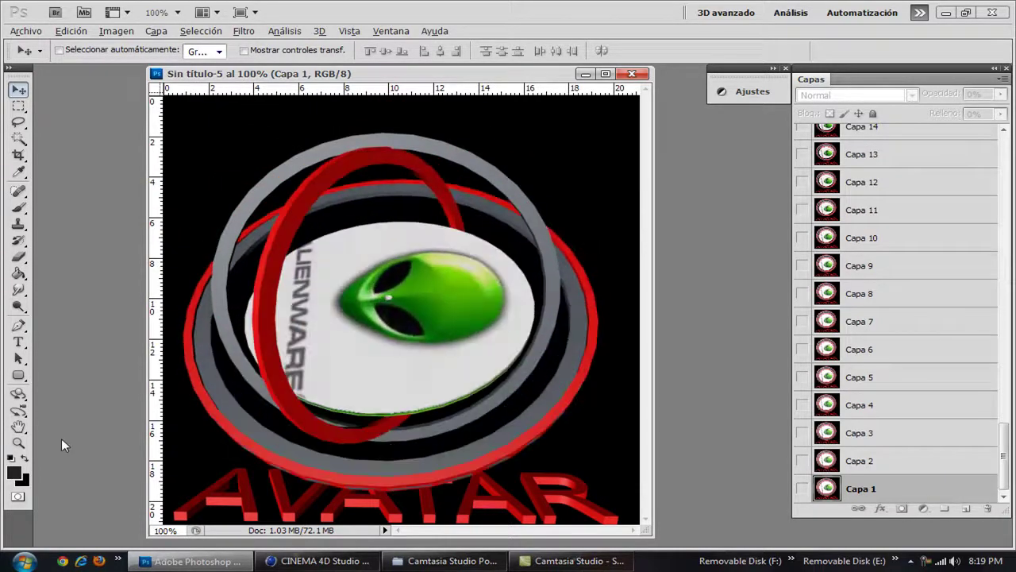
left_click(27, 32)
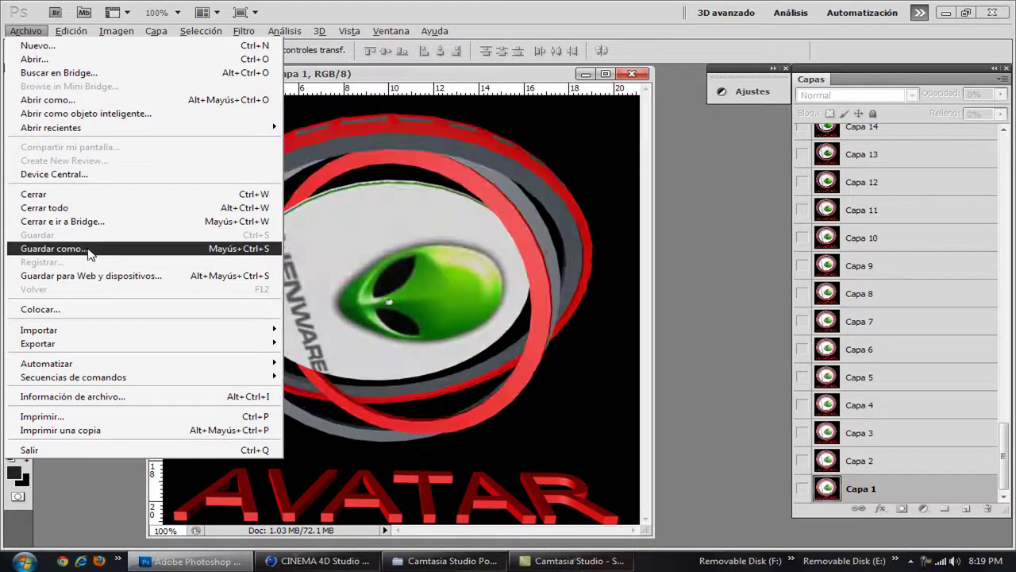
left_click(90, 276)
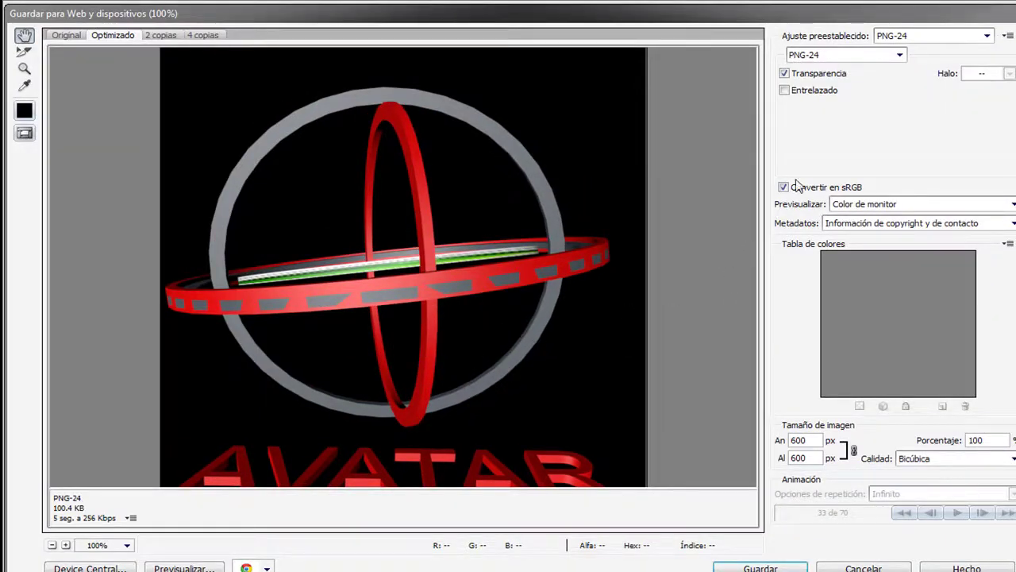
left_click(900, 56)
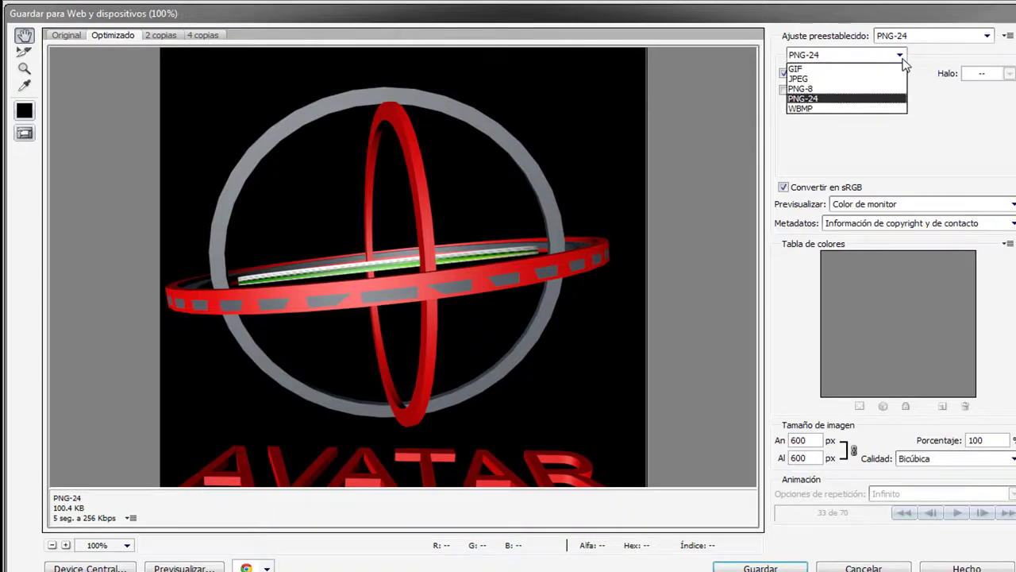
left_click(892, 70)
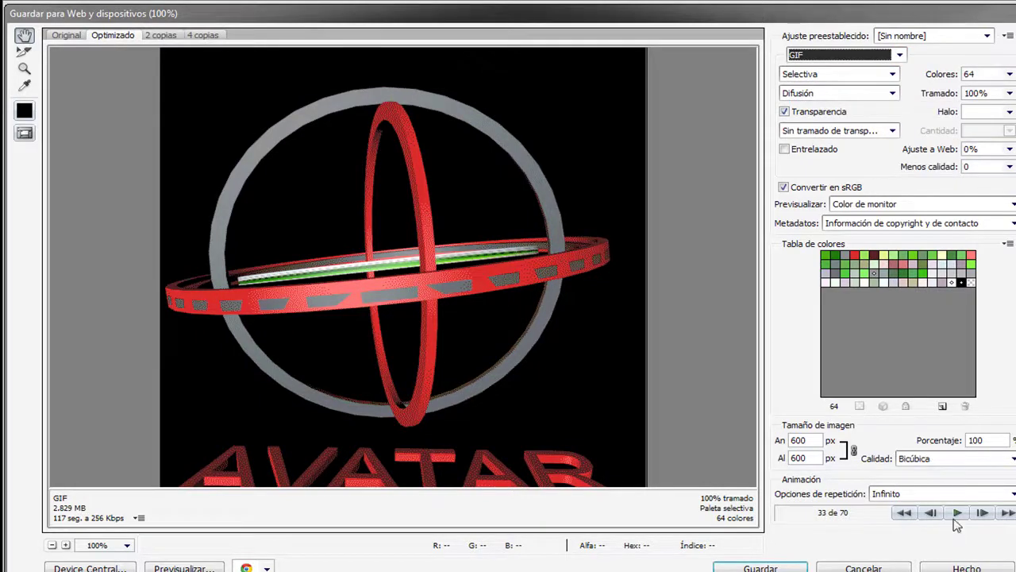
left_click(958, 513)
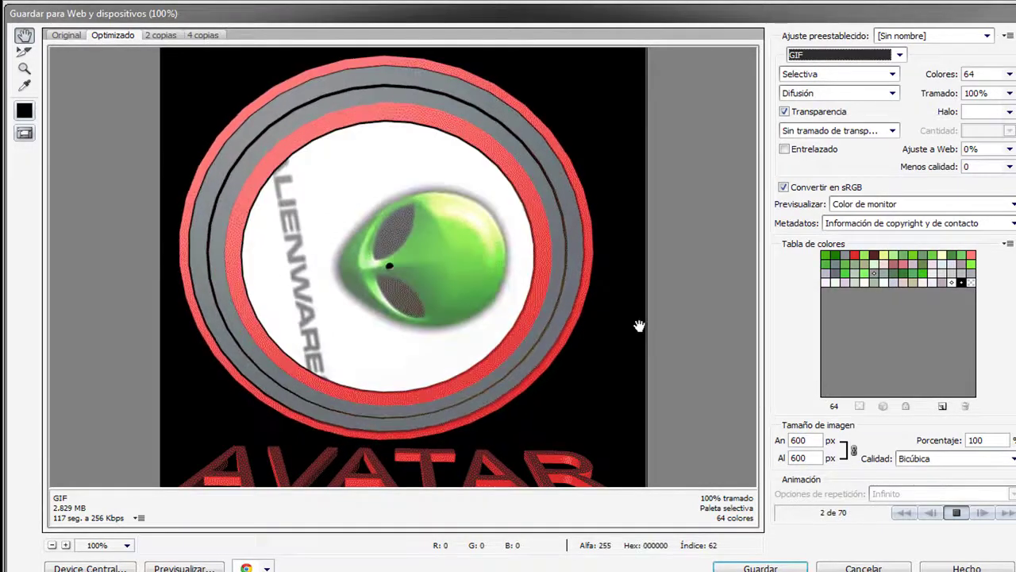
left_click(759, 569)
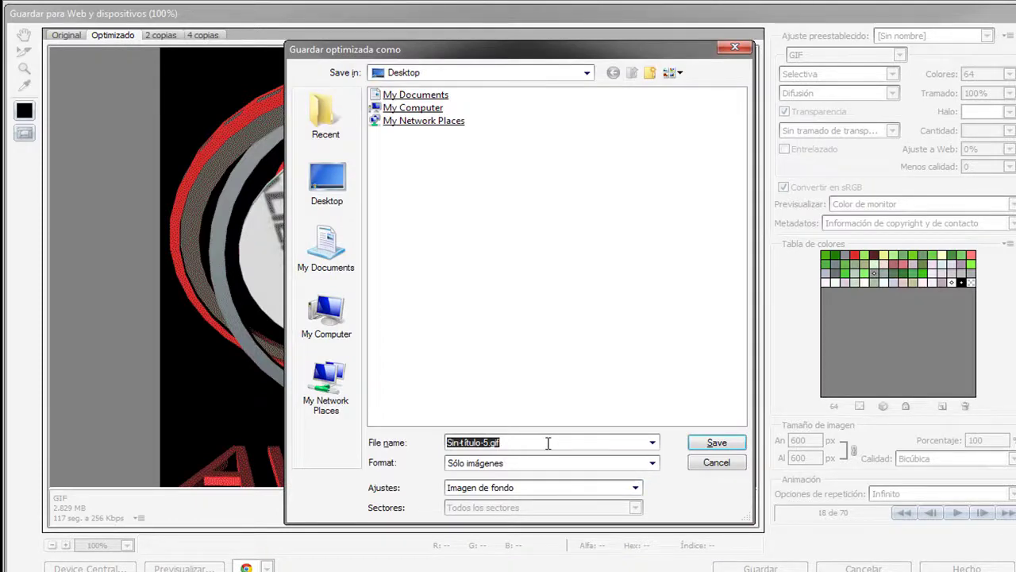
- Save the GIF as 'gif' on the Desktop and select its new icon
key("BackSpace")
type("gif")
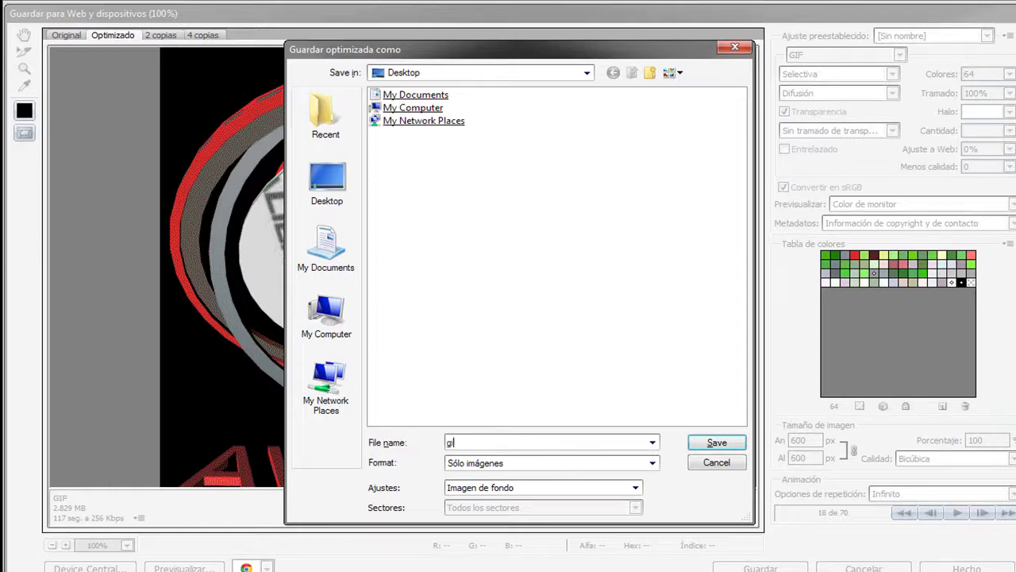
left_click(709, 445)
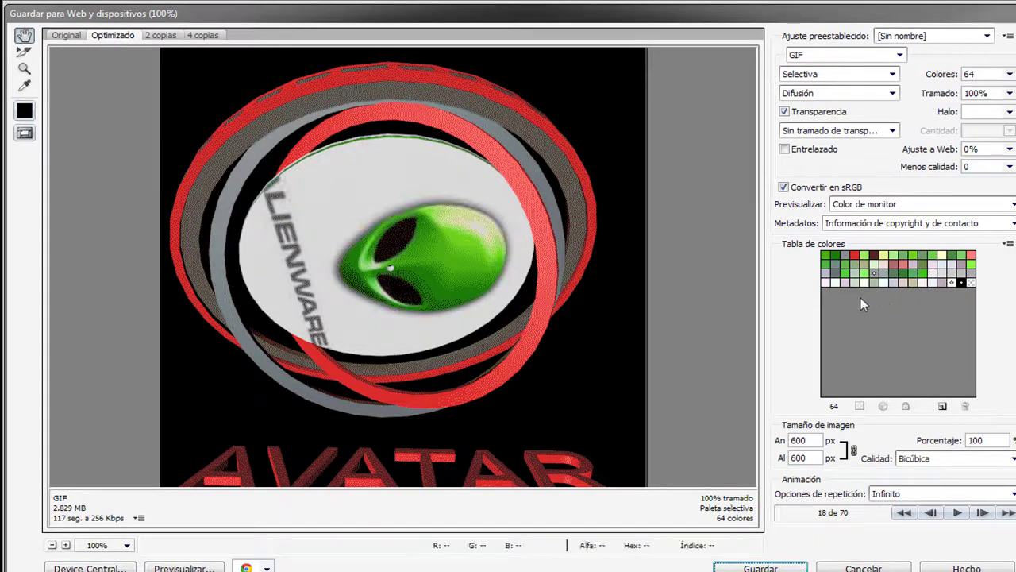
key("Return")
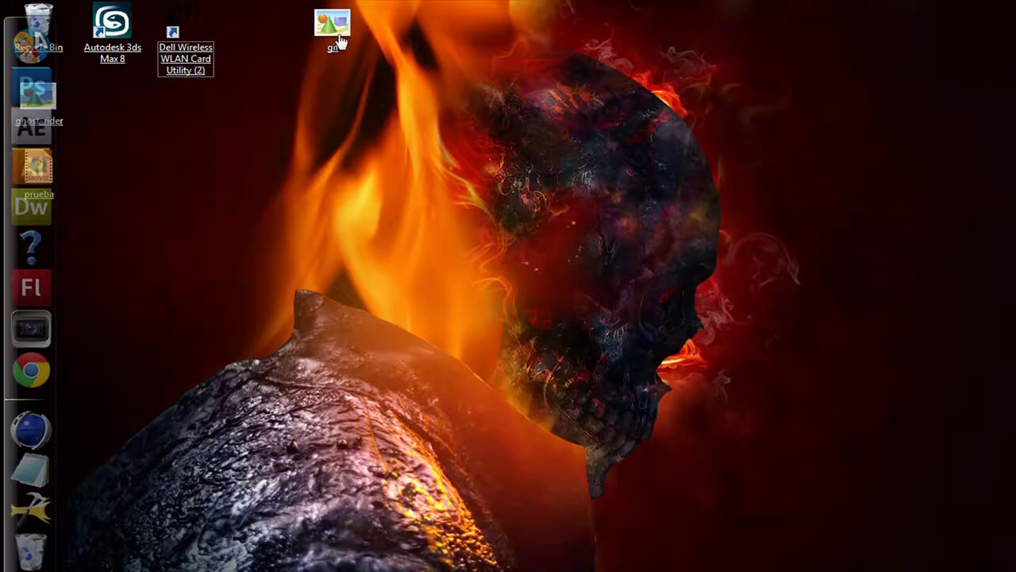
left_click(339, 42)
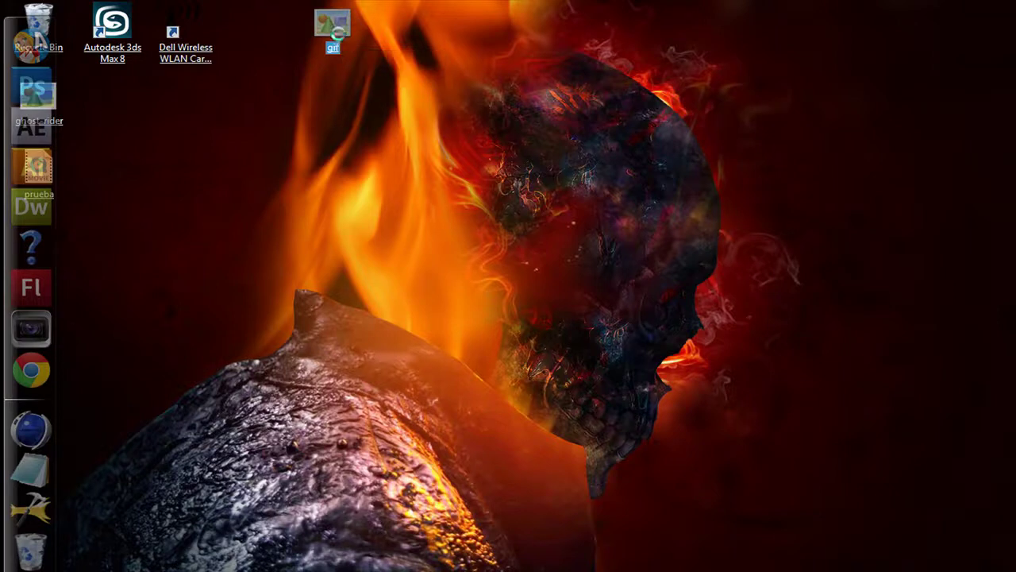
- Open the desktop gif file in Windows Photo Viewer
double_click(339, 42)
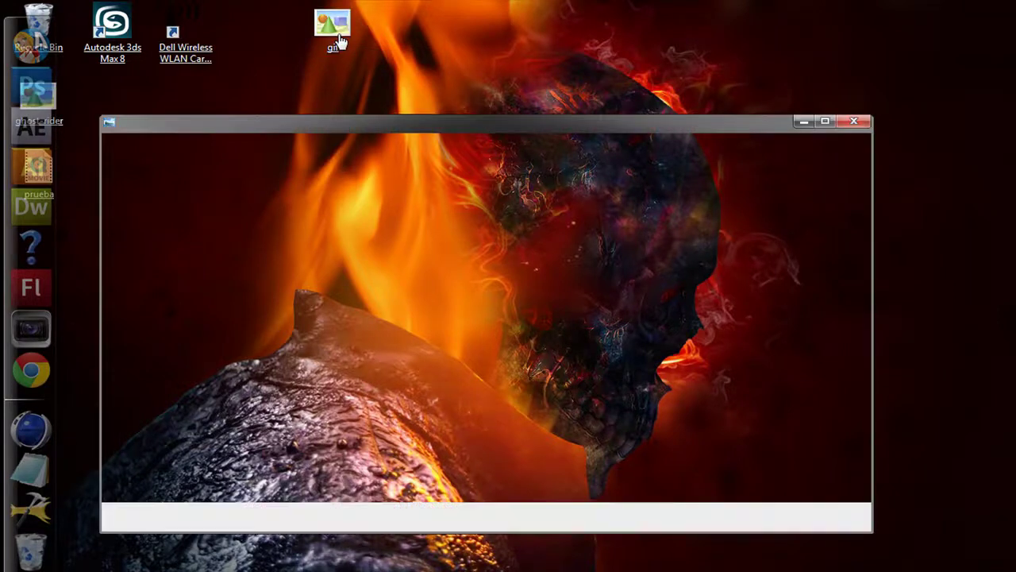